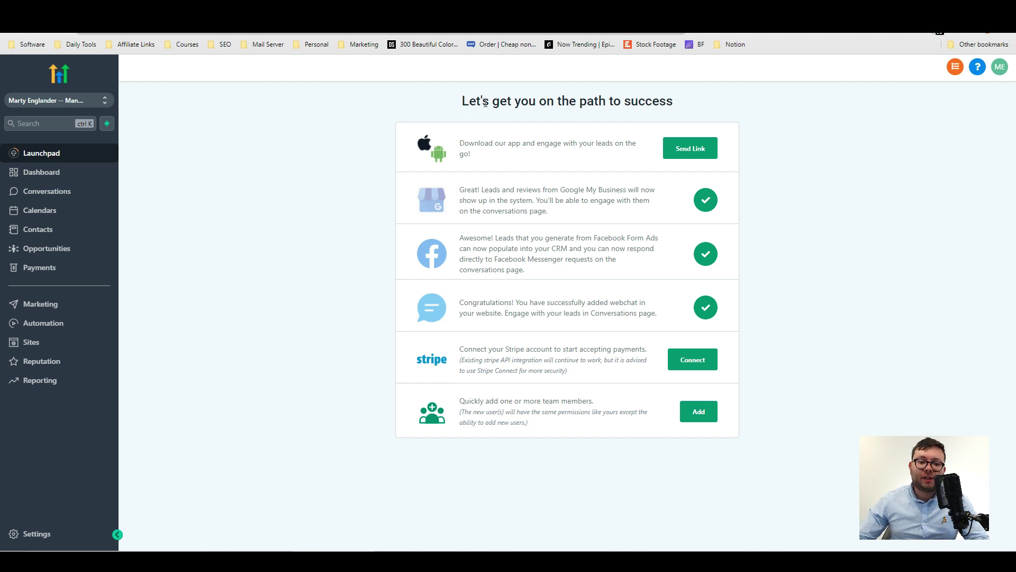
Highlight the 'path to success' heading text, then clear the selection.
drag(461, 100, 687, 108)
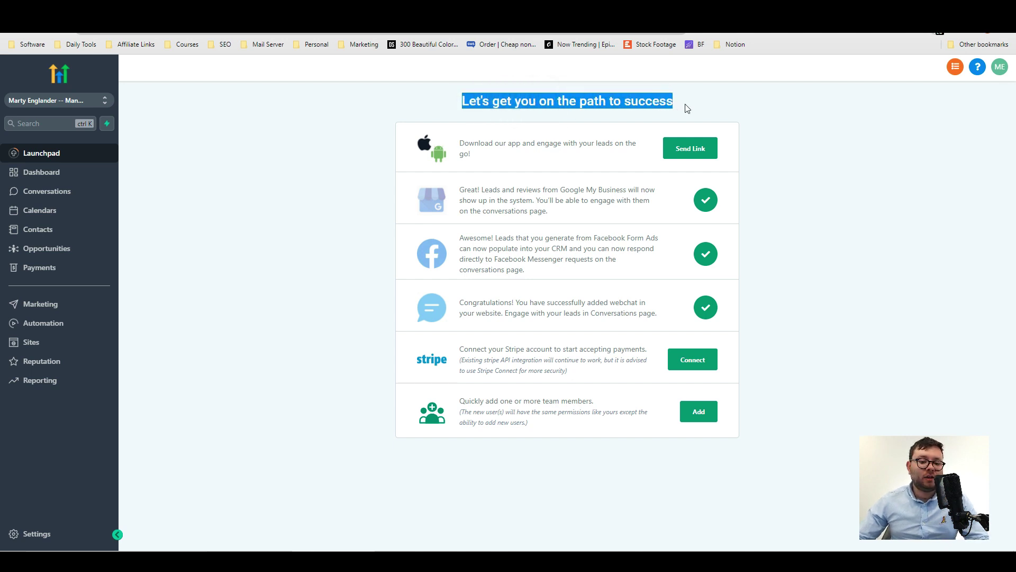
click(760, 127)
click(534, 141)
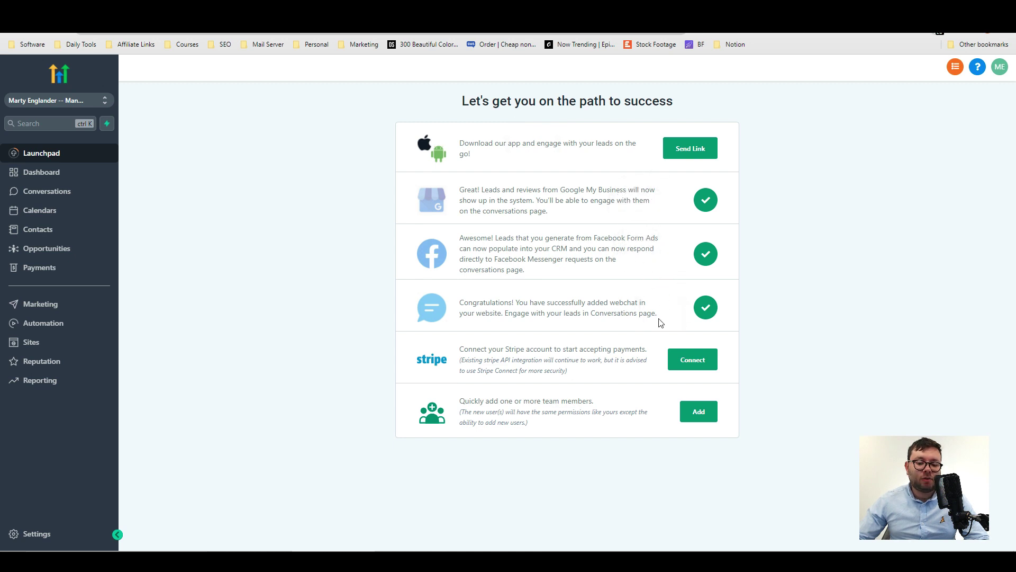
click(630, 352)
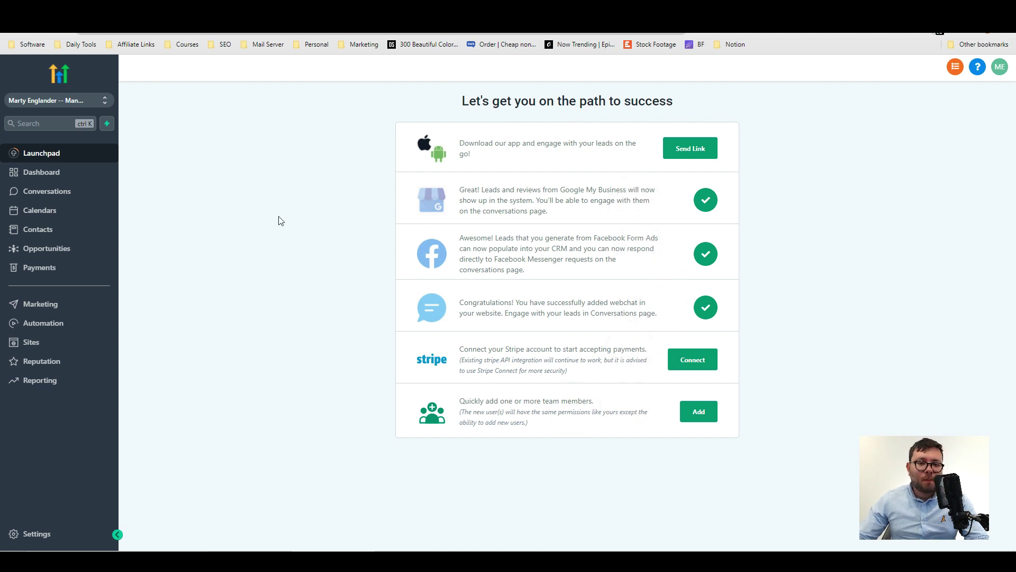
Open Help & Support and scroll through the Welcome Course lessons.
click(977, 70)
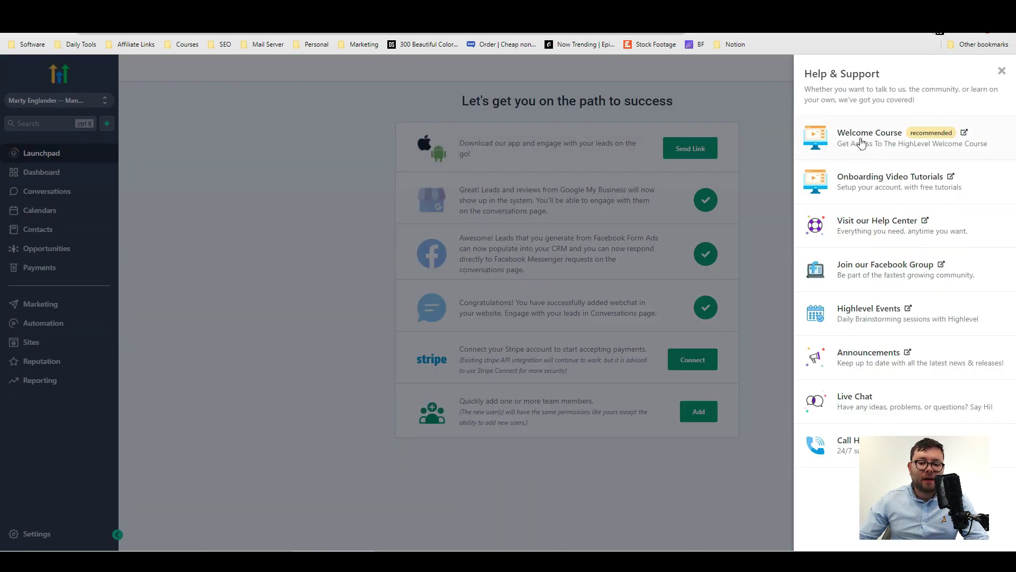
click(868, 137)
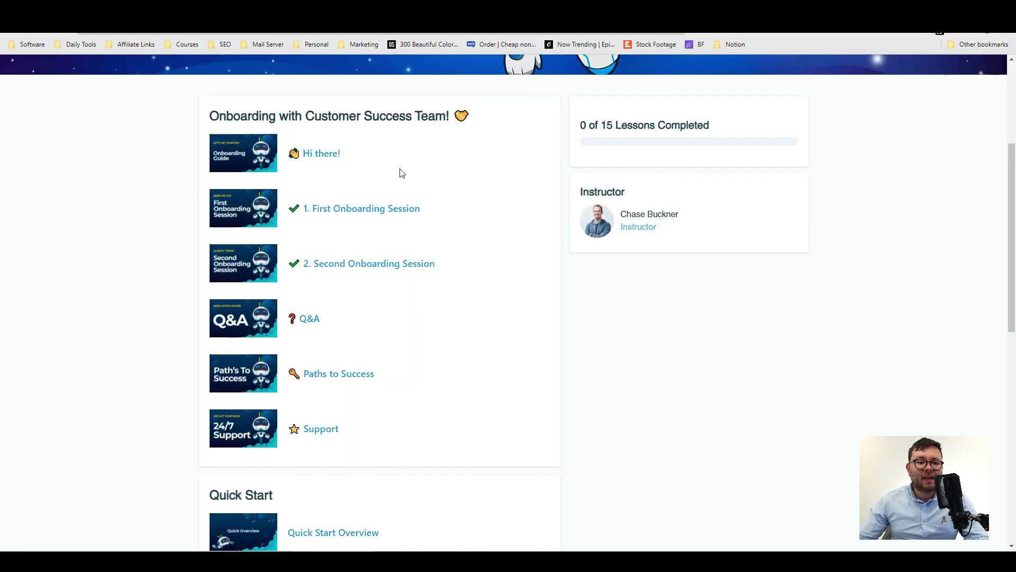
scroll(402, 173, down, 4)
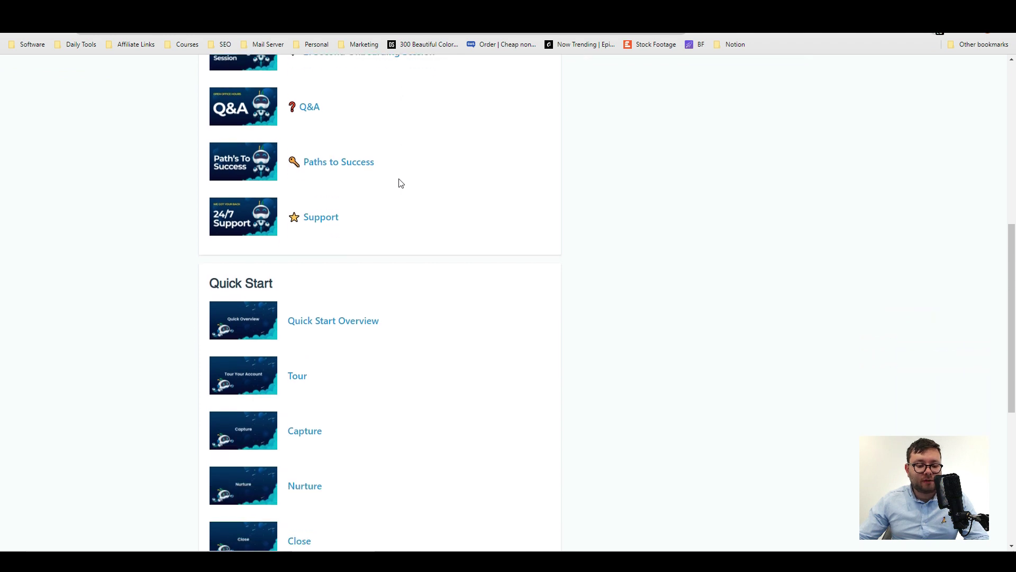
scroll(400, 180, down, 4)
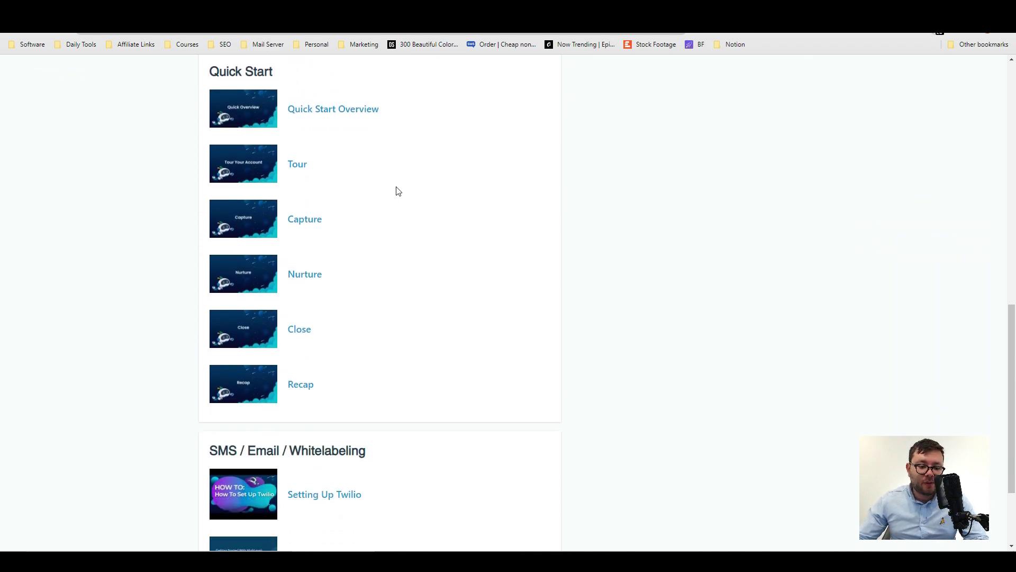
scroll(398, 191, down, 3)
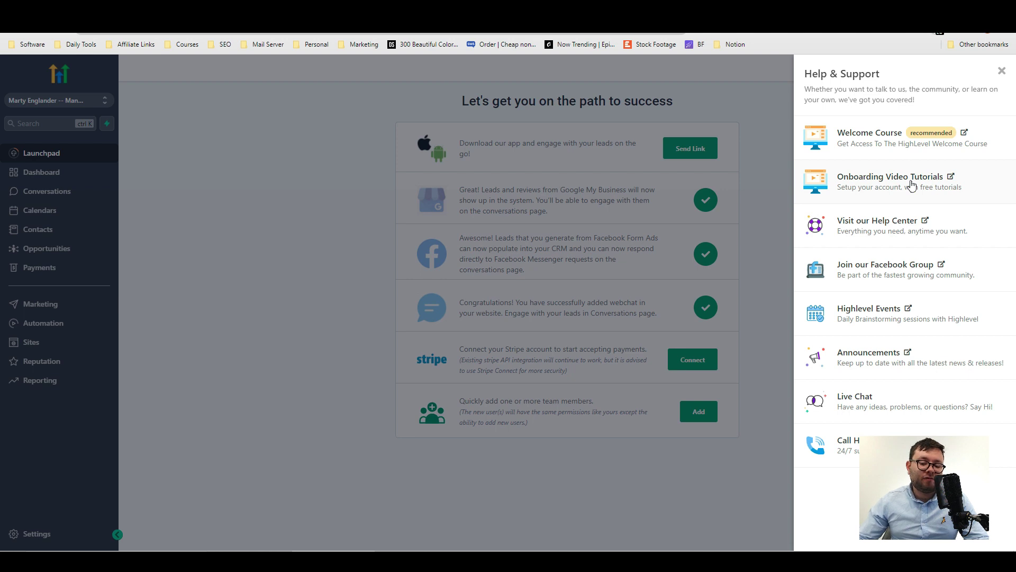
Open the Dashboard, scroll its figures, and try the Select Campaign / Workflow and Select Assignee filters.
click(334, 191)
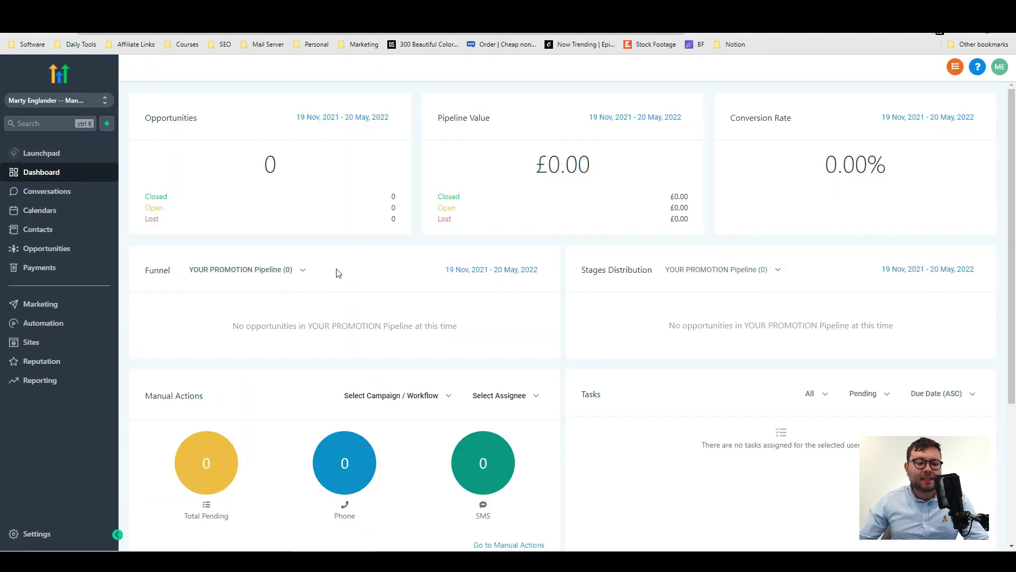
scroll(329, 269, down, 4)
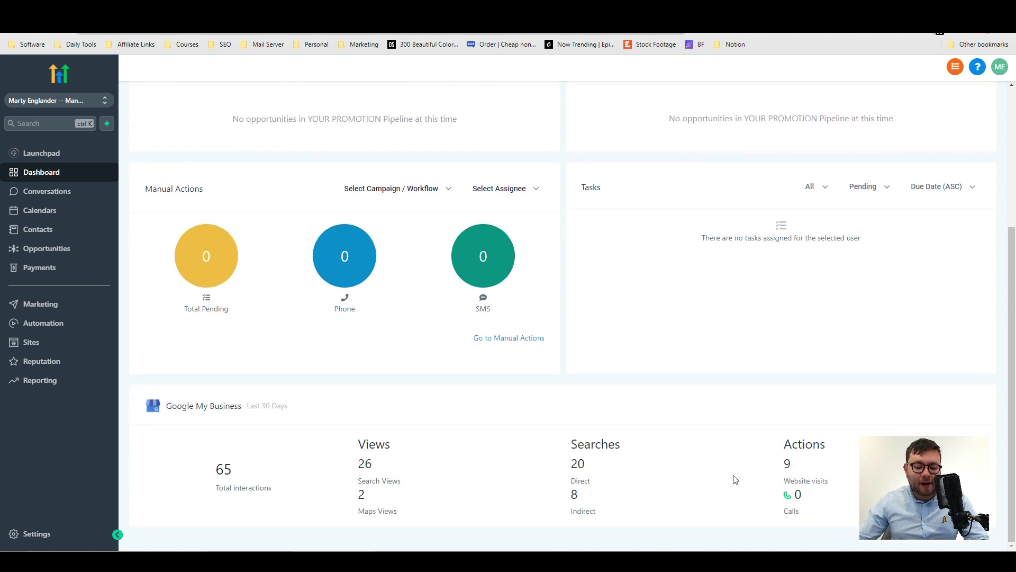
scroll(450, 442, up, 4)
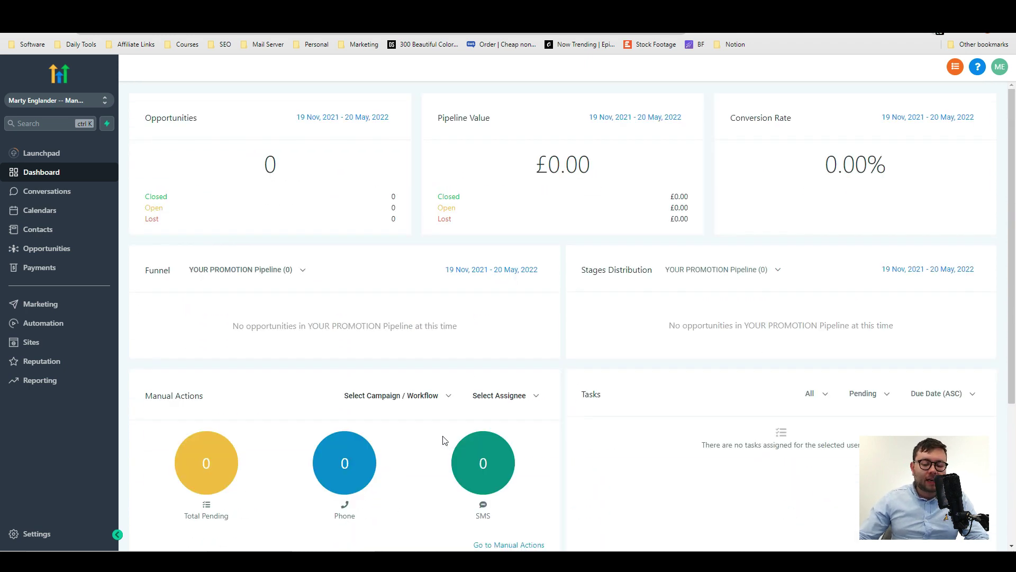
scroll(297, 412, down, 2)
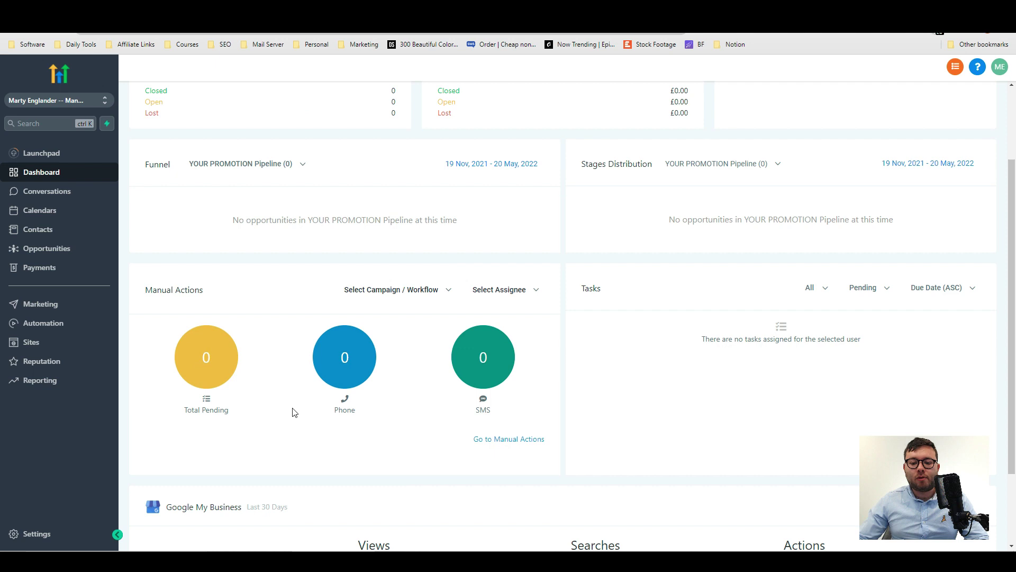
scroll(295, 412, down, 2)
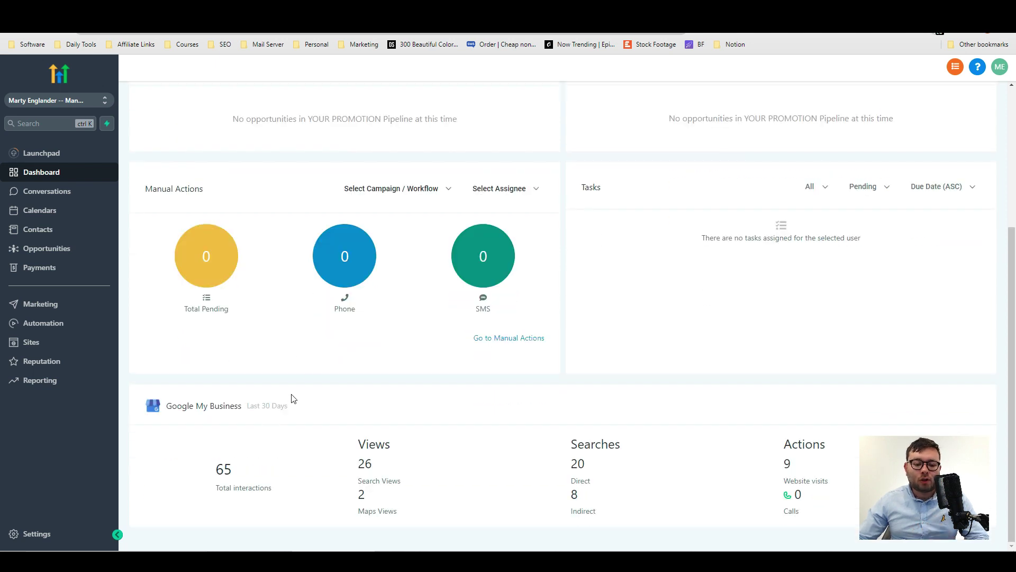
click(430, 186)
click(500, 188)
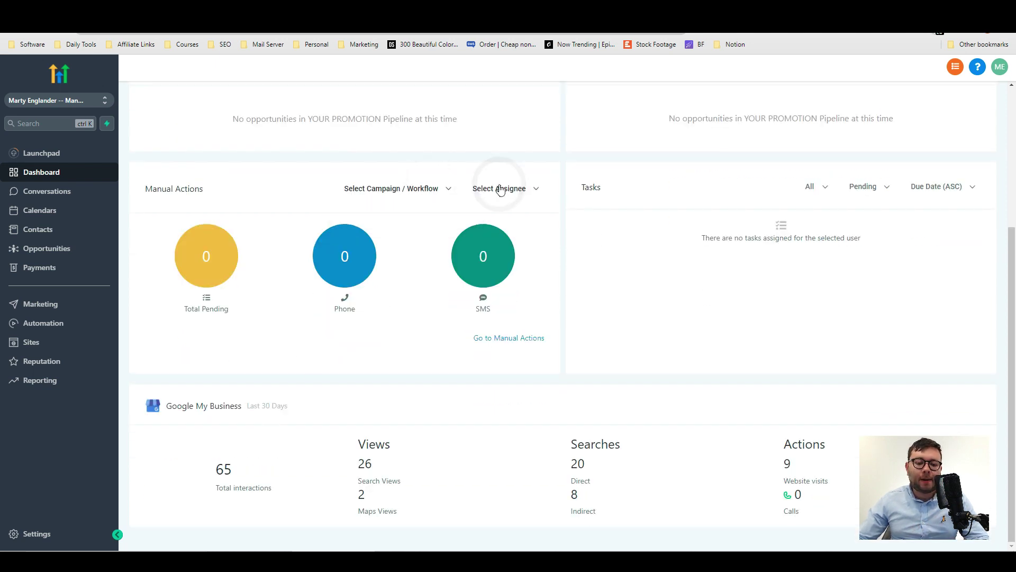
click(654, 363)
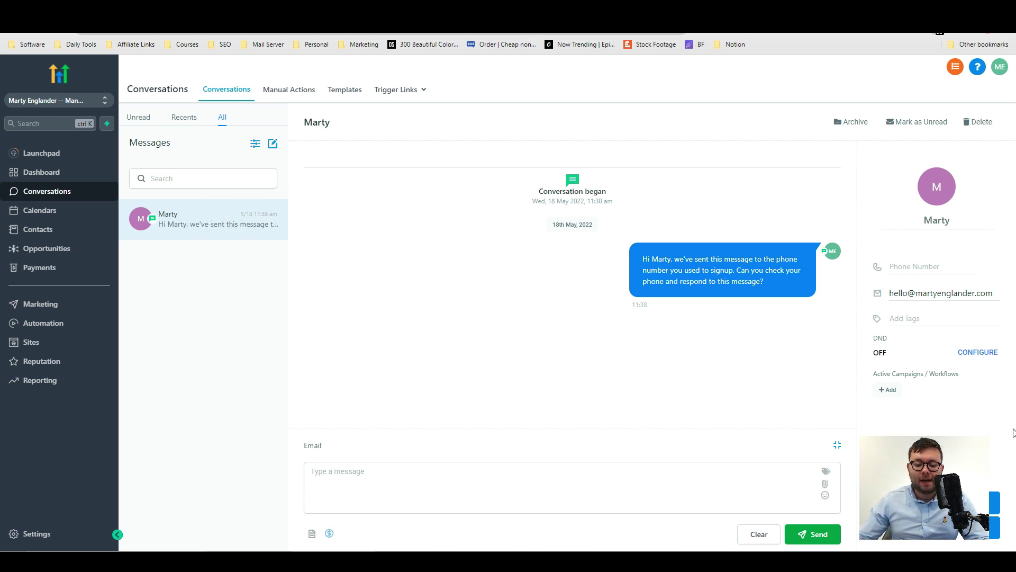
Add a £20 opportunity in Your Promotion Pipeline with source facebook.
click(995, 501)
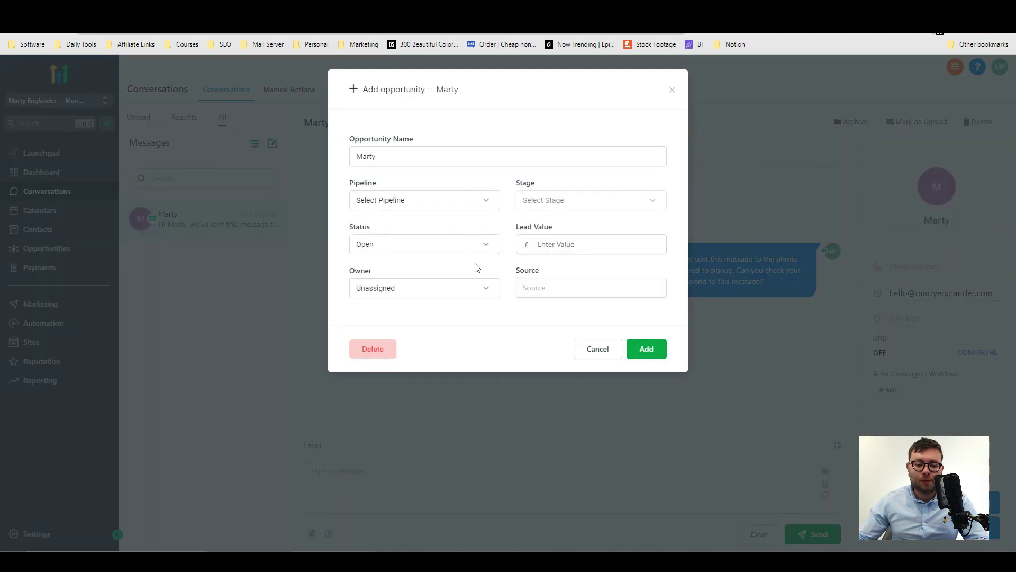
click(542, 202)
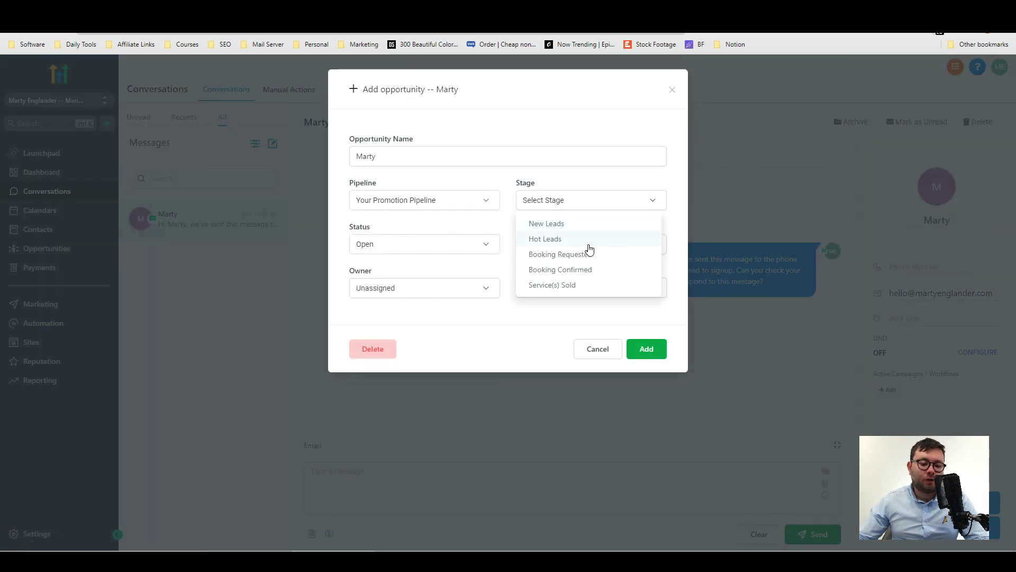
click(469, 257)
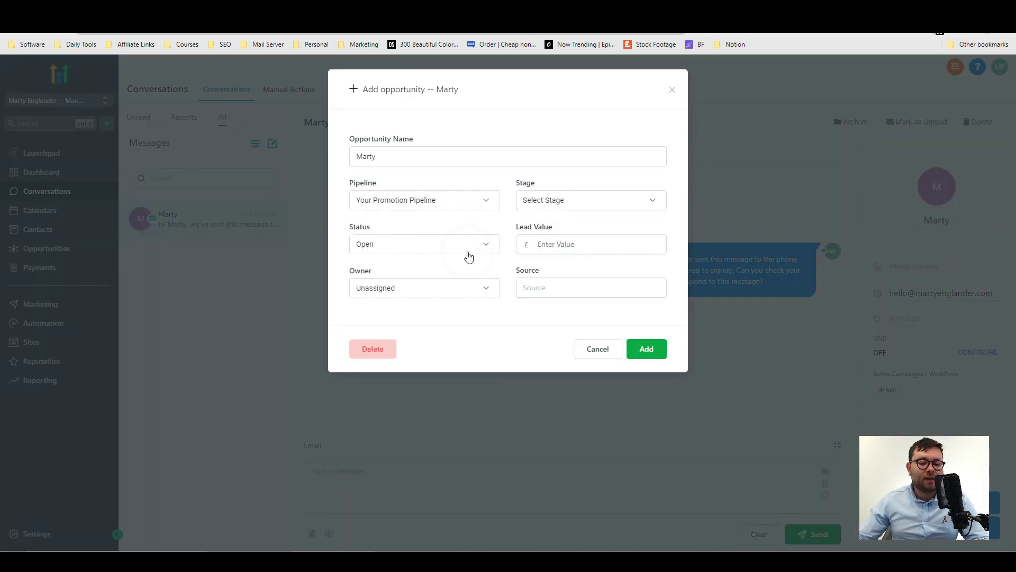
click(633, 250)
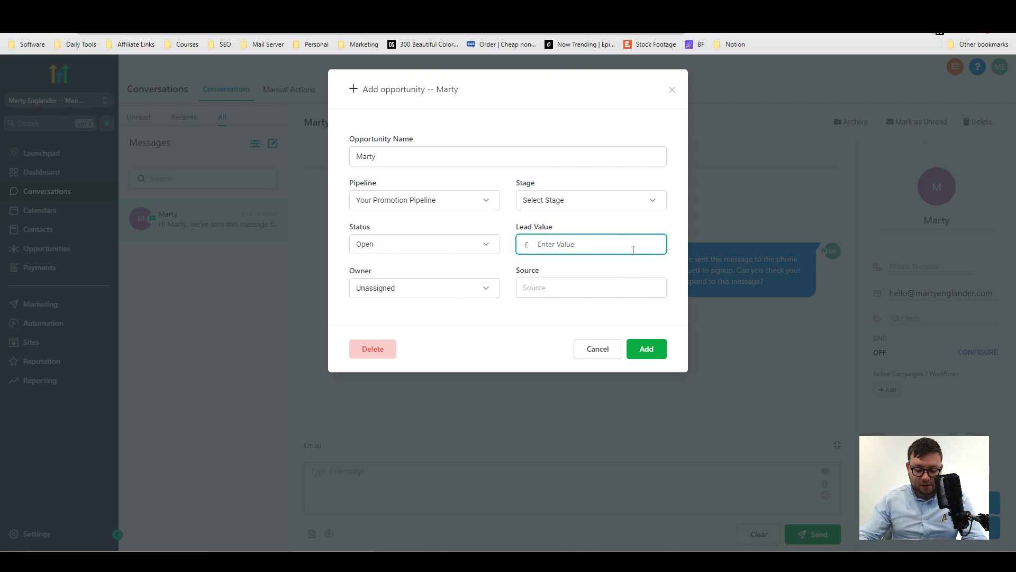
text(20)
click(601, 284)
text(facebook)
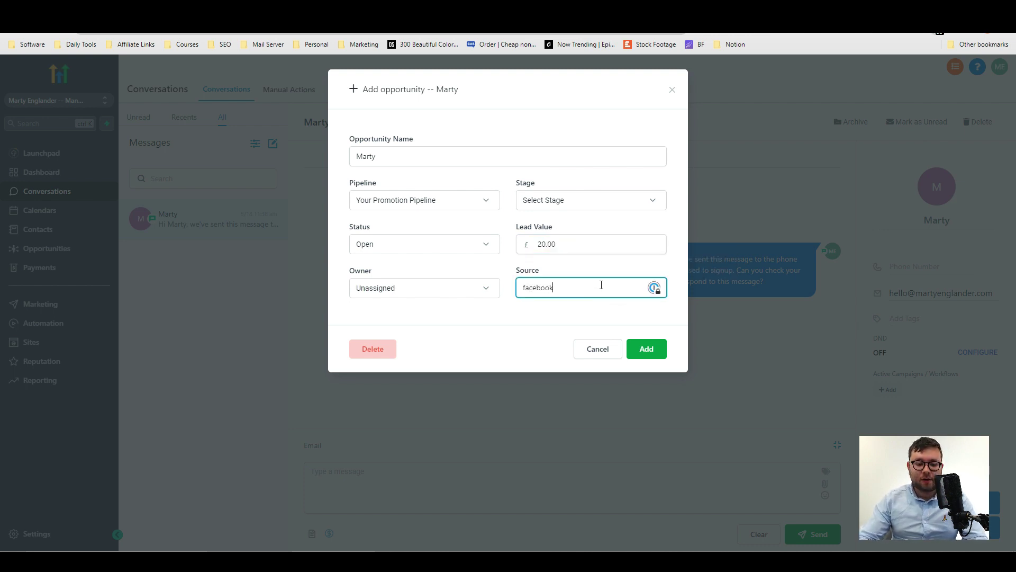
click(645, 351)
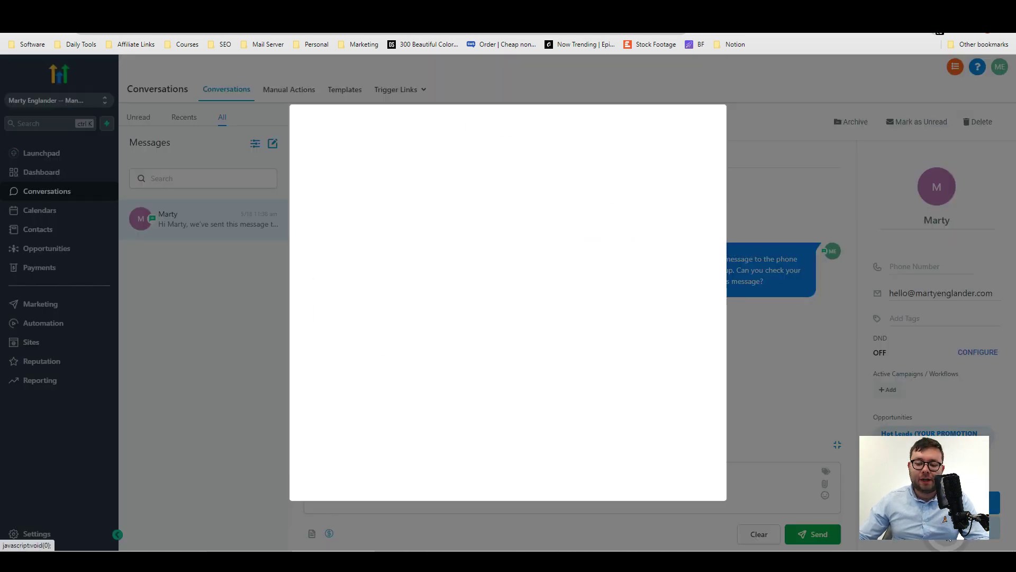
Book a 'Website Demo' appointment for the contact on May 19th, 8:00–8:30 am.
click(311, 533)
click(480, 285)
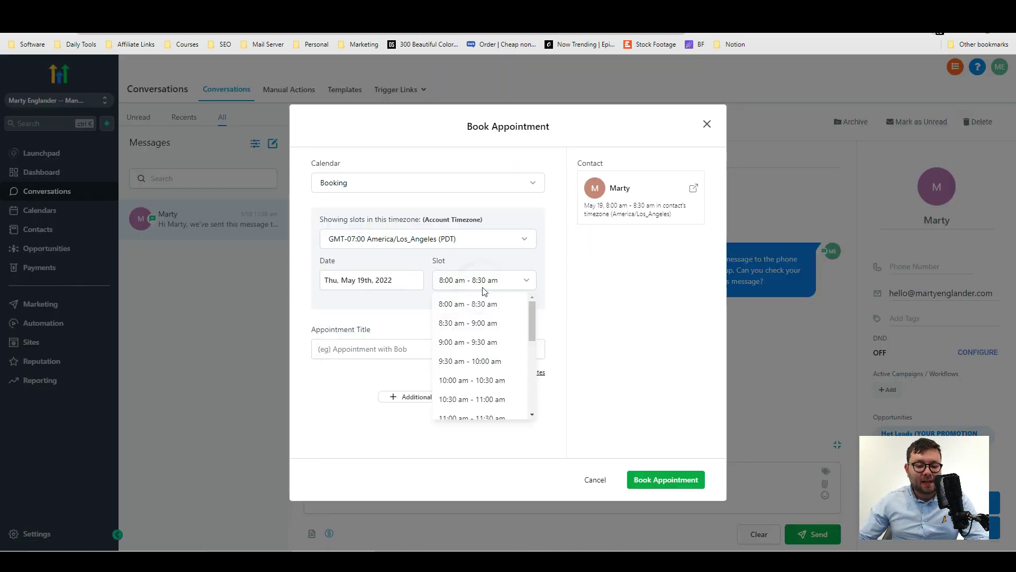
scroll(483, 302, down, 2)
click(367, 344)
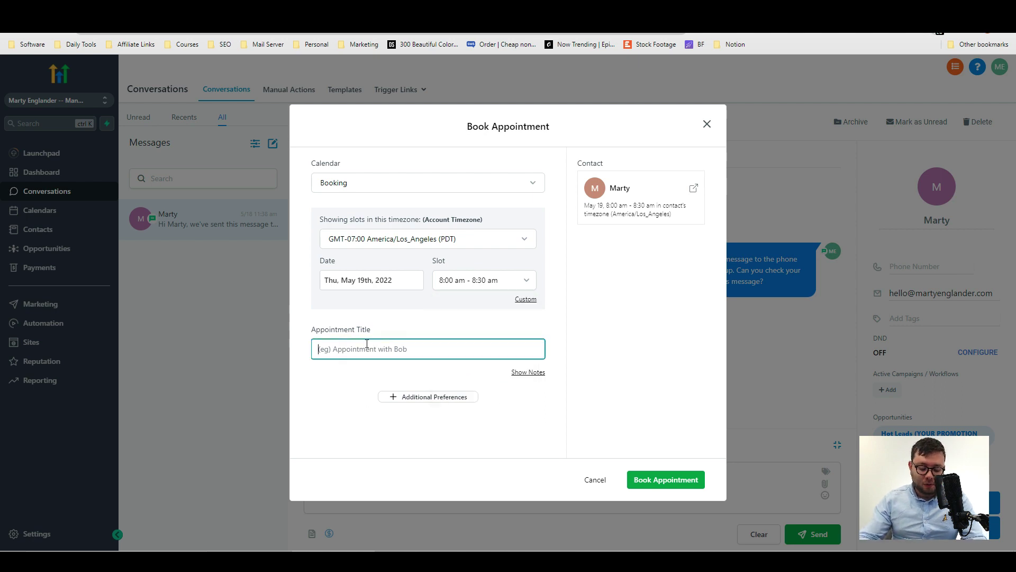
text(Websit)
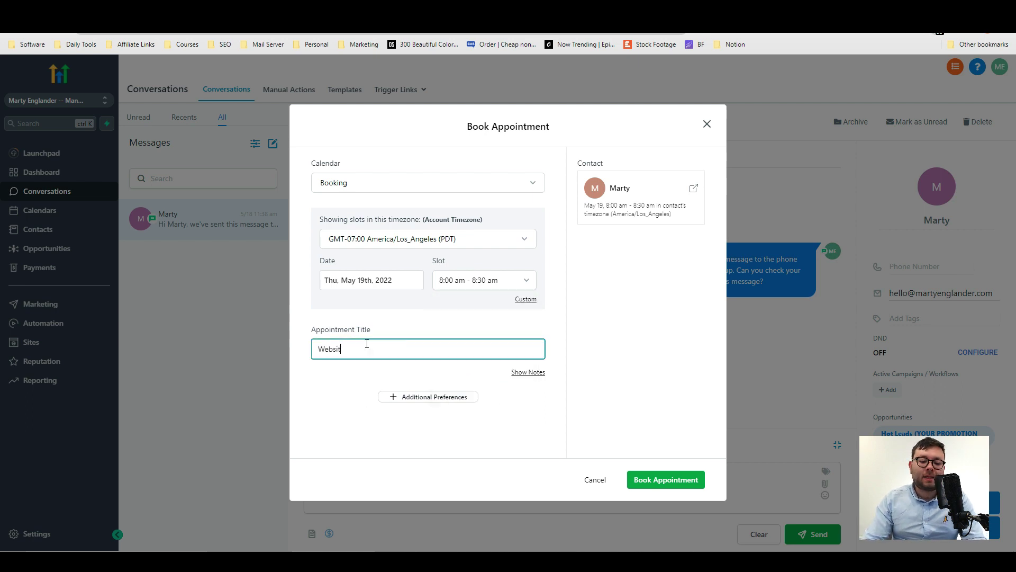
text(e Demo)
click(428, 397)
scroll(441, 368, down, 2)
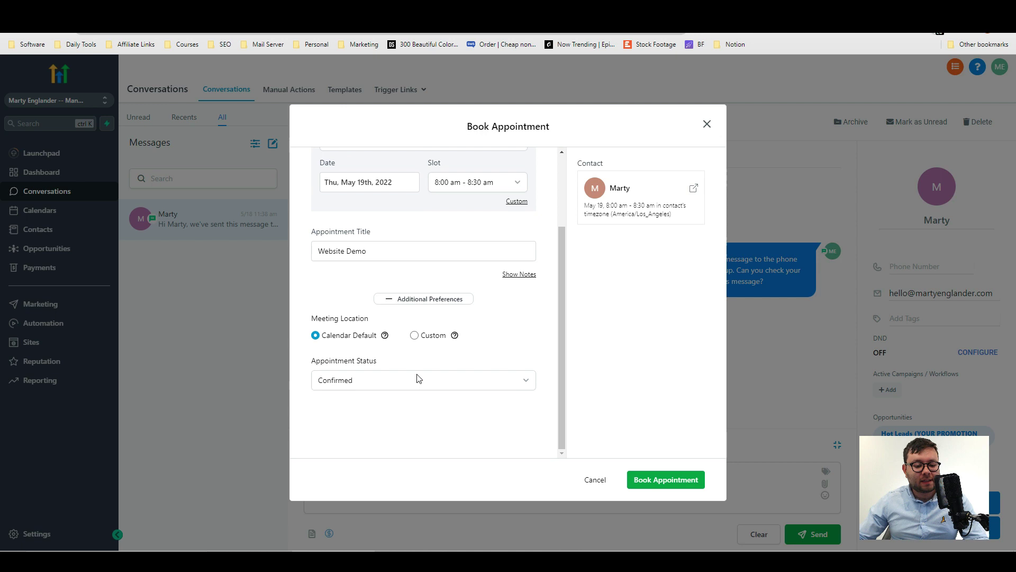
click(661, 475)
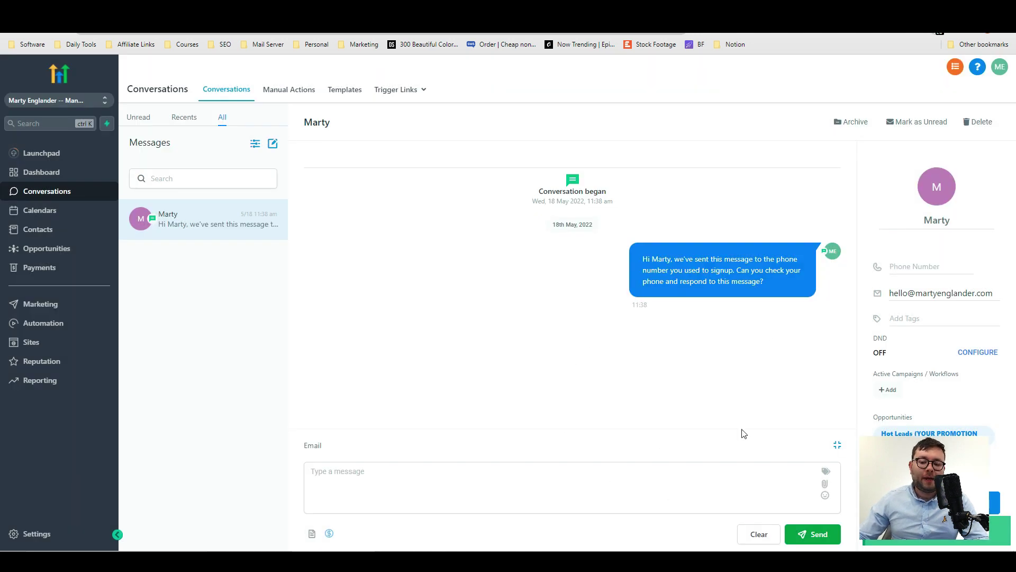
Start a new text message template named 'Welcome'.
click(345, 89)
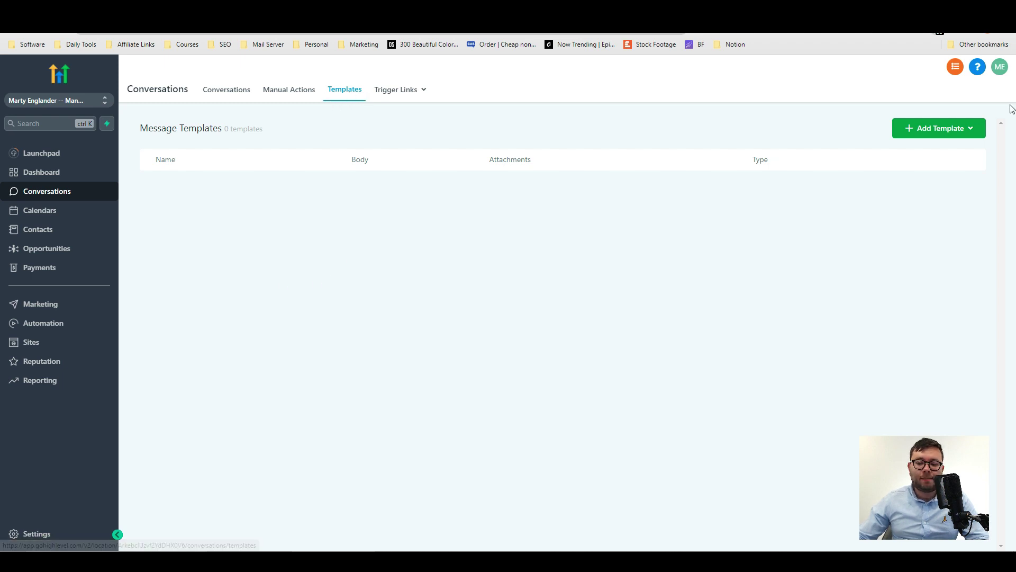
click(960, 129)
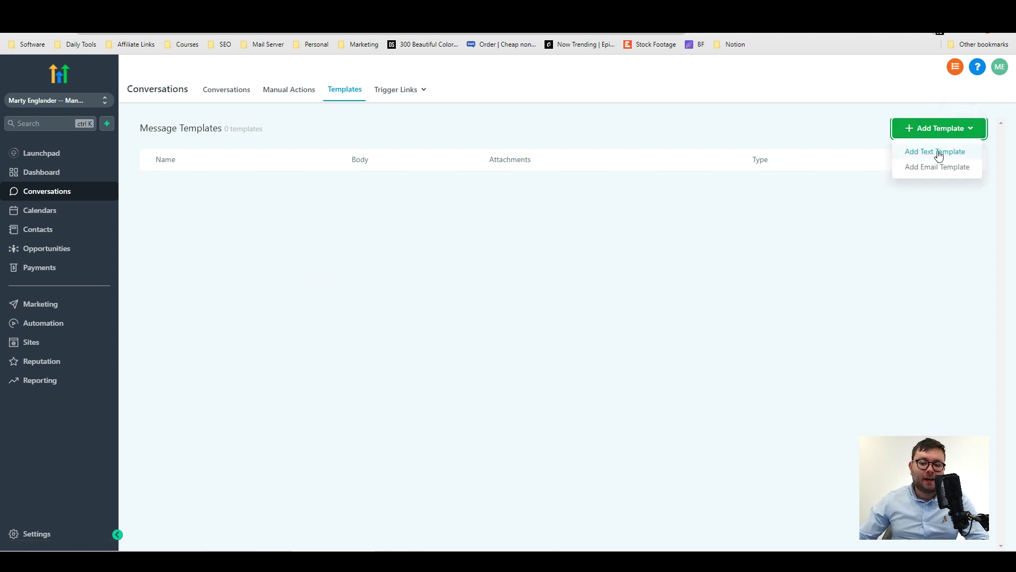
click(935, 152)
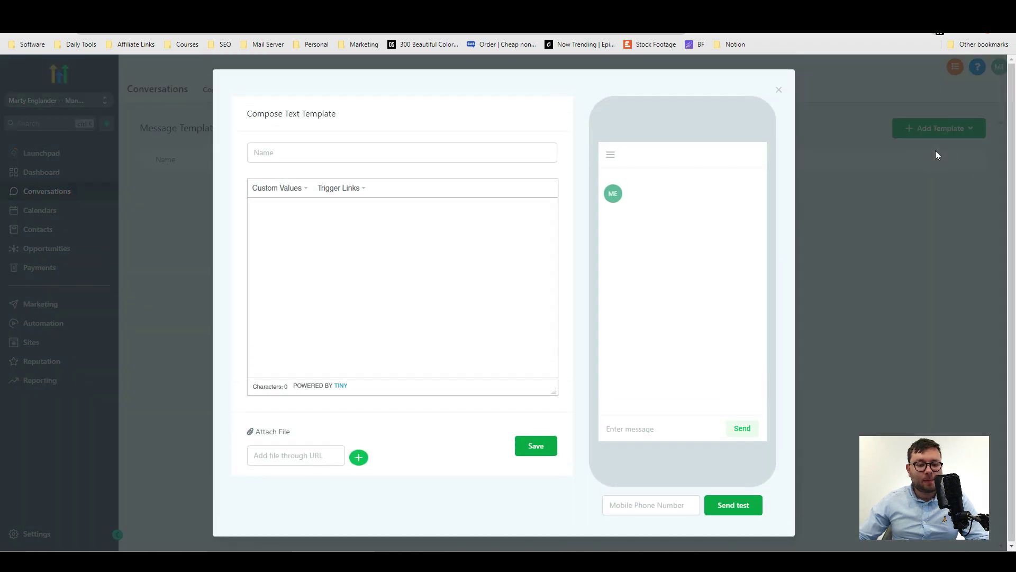
text(Welcome)
double_click(277, 153)
Insert the Contact Full Name custom value followed by a comma and new line, then close the editor.
click(291, 188)
click(291, 187)
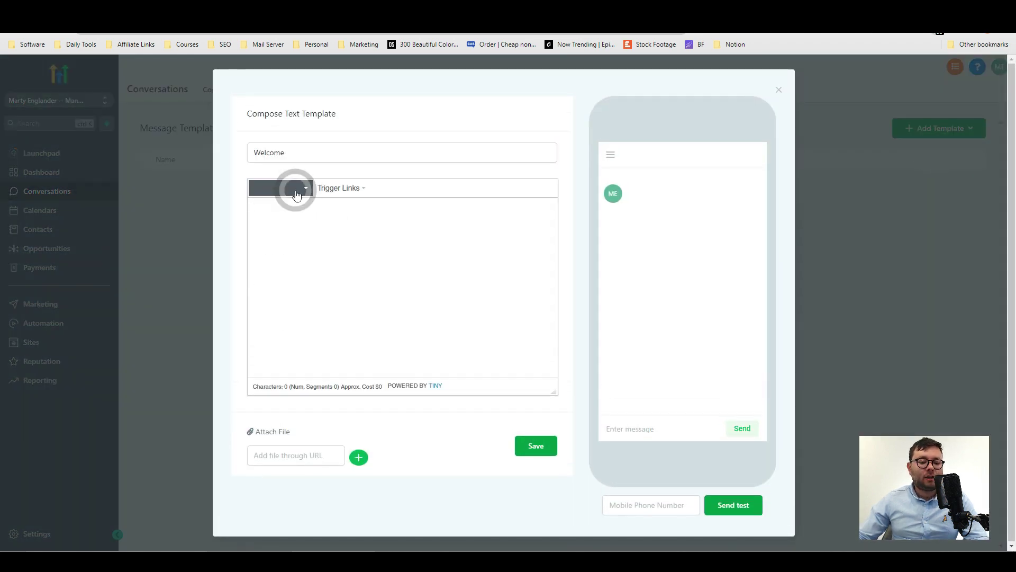
mouse_move(296, 204)
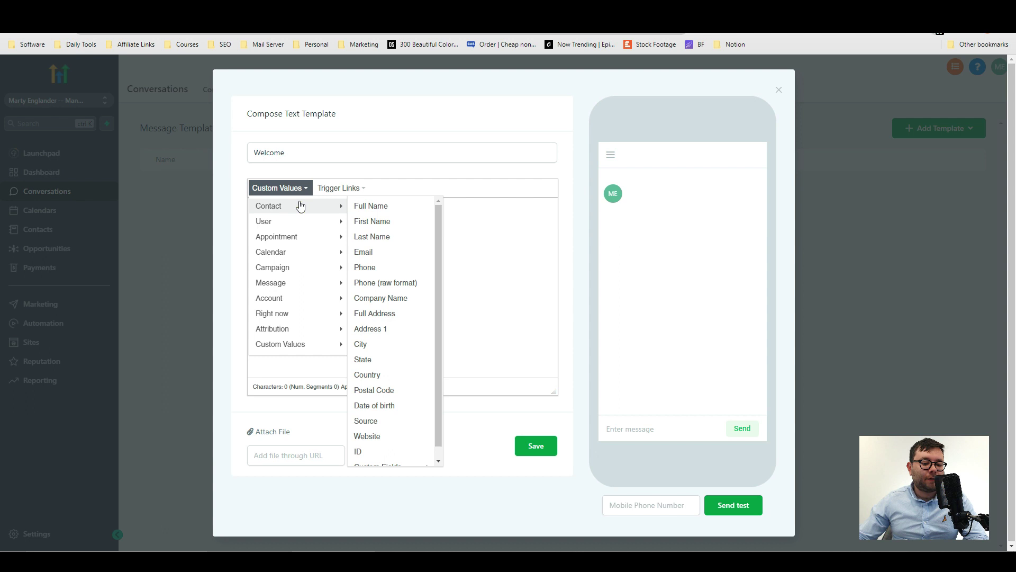
click(356, 206)
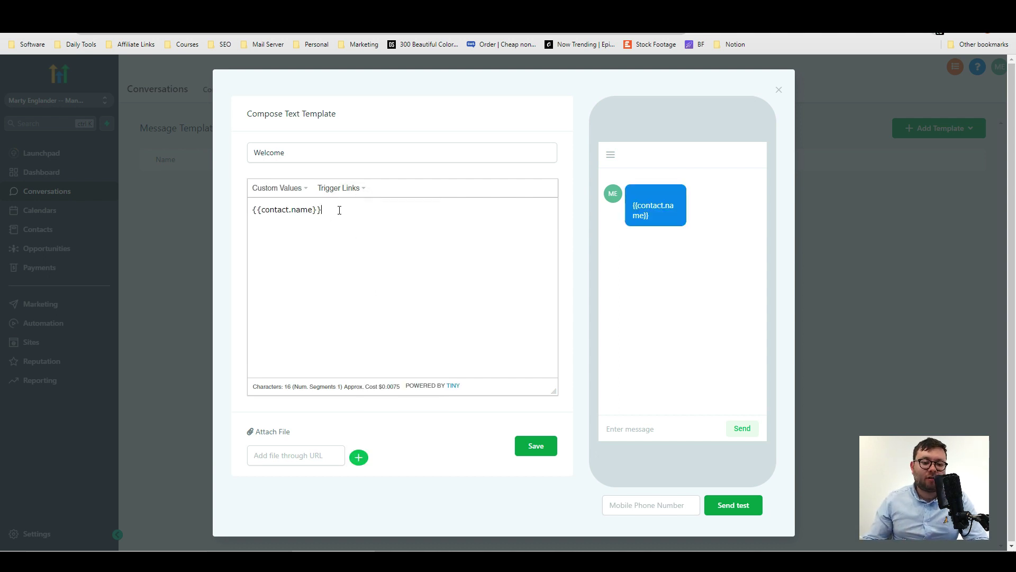
drag(338, 209, 254, 206)
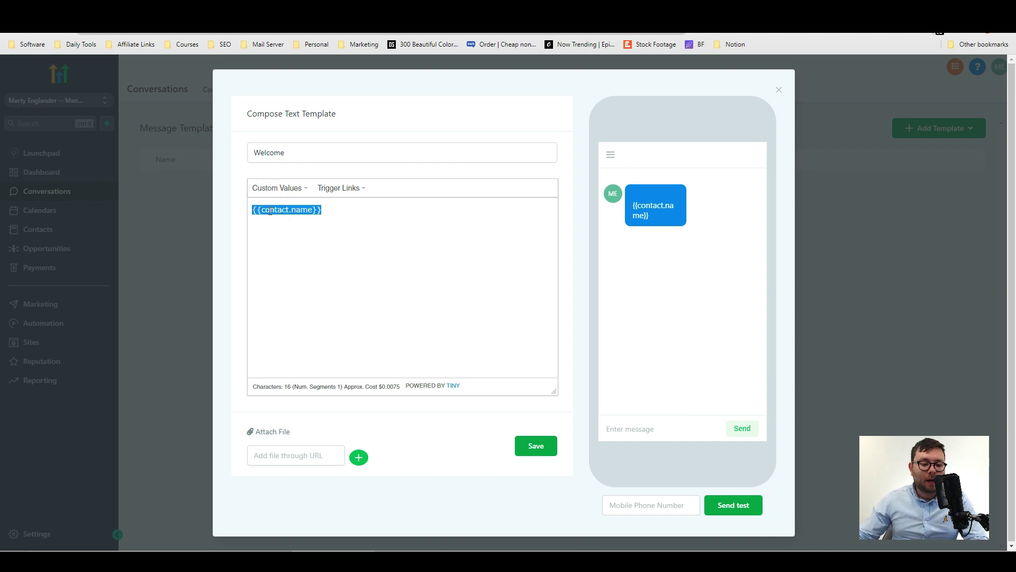
click(345, 207)
text(,)
key(Return)
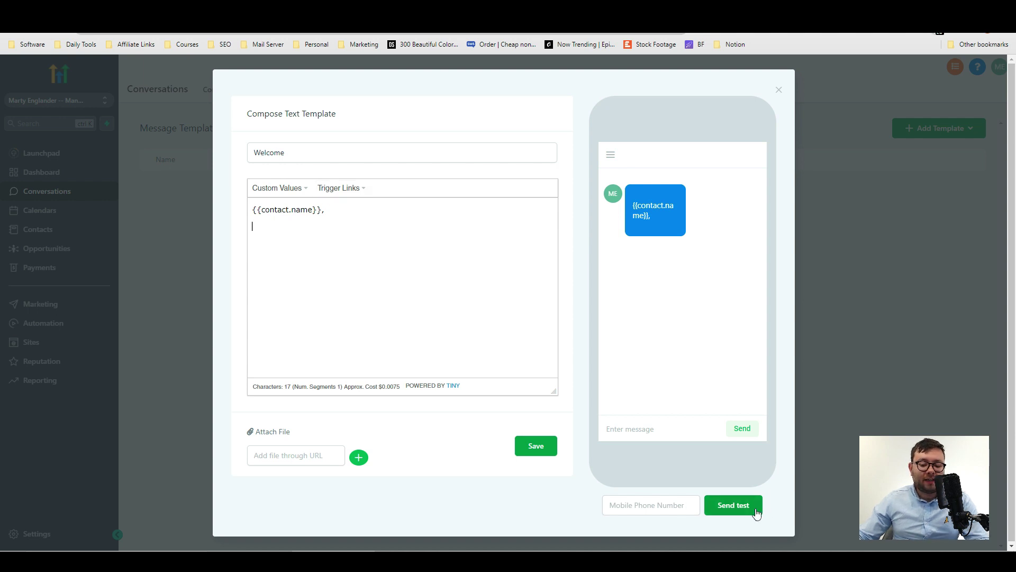
click(779, 90)
Start a new email template and look over its layout.
click(939, 128)
click(948, 165)
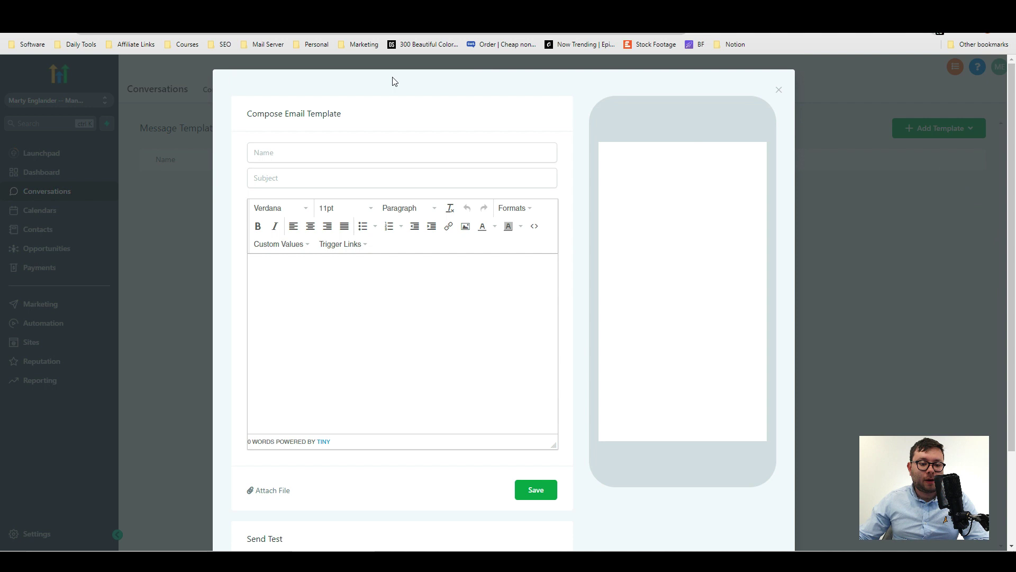
scroll(392, 154, down, 2)
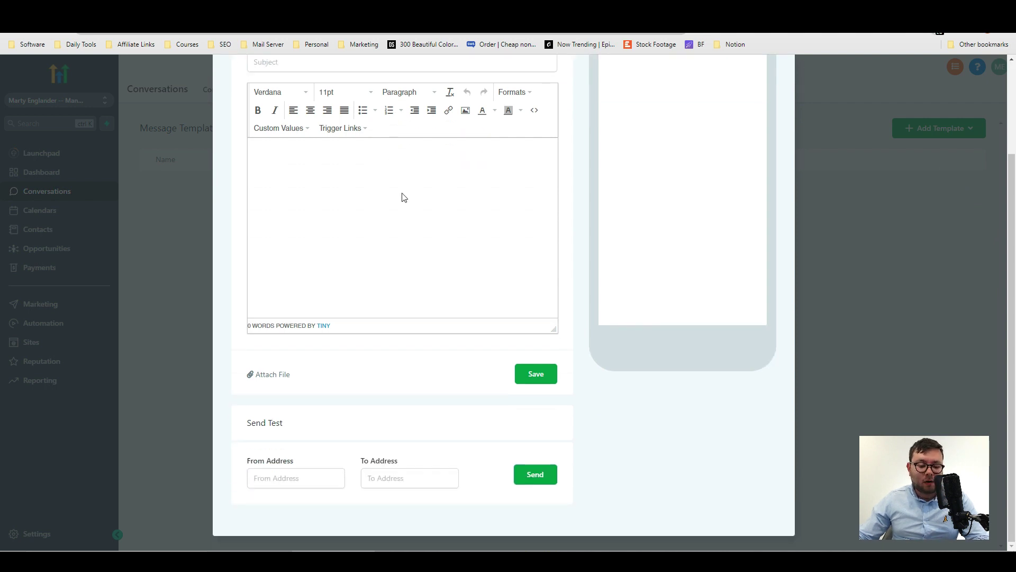
scroll(373, 332, up, 2)
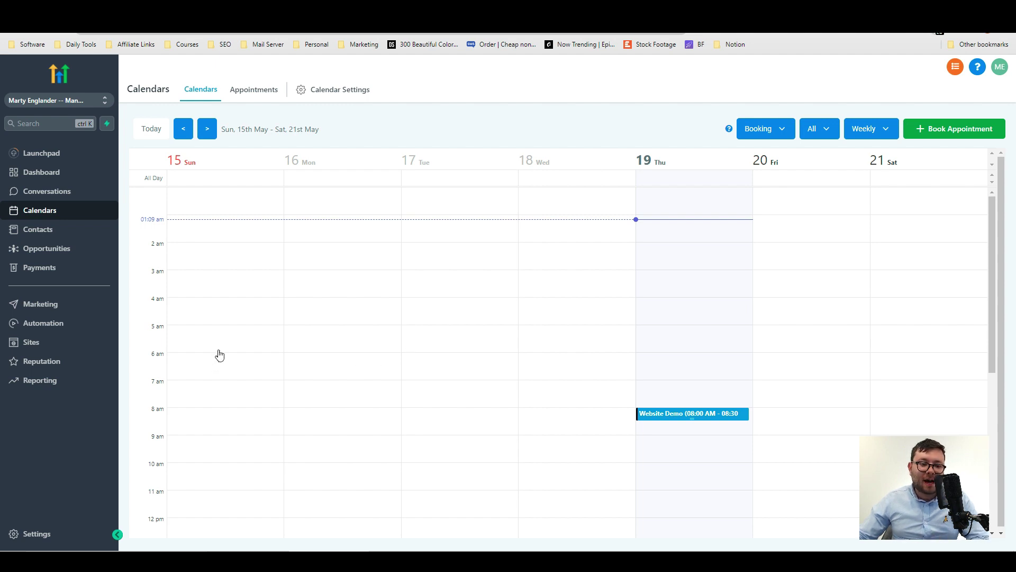
Inspect the Website Demo appointment, try booking another for a new contact, then view the appointments list.
click(662, 414)
click(883, 174)
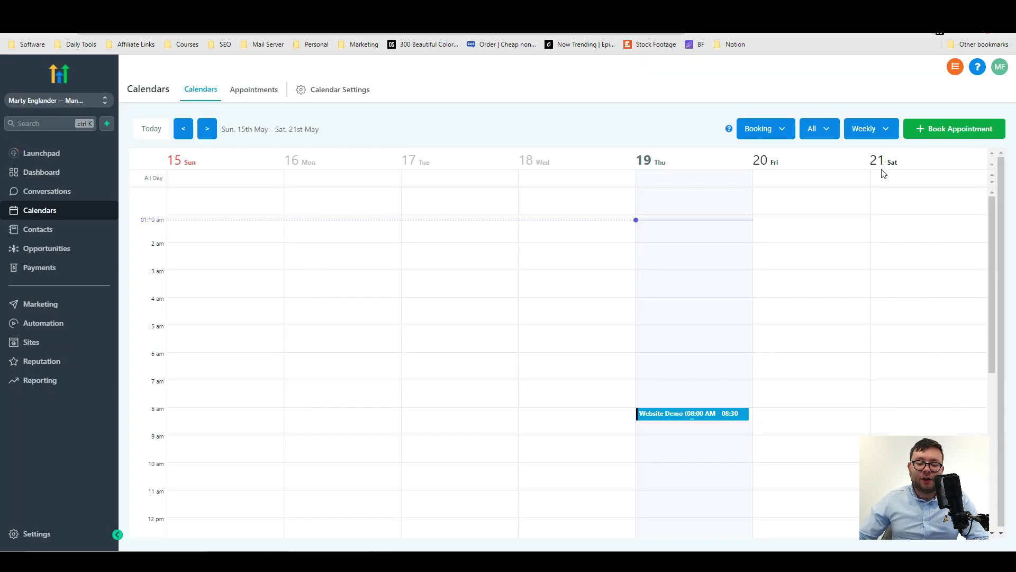
click(928, 139)
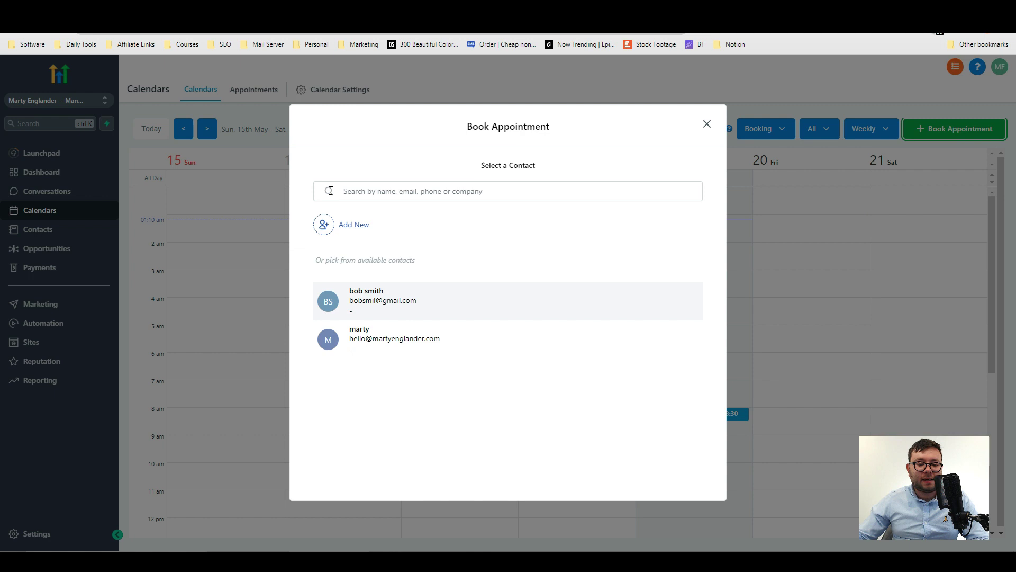
click(331, 224)
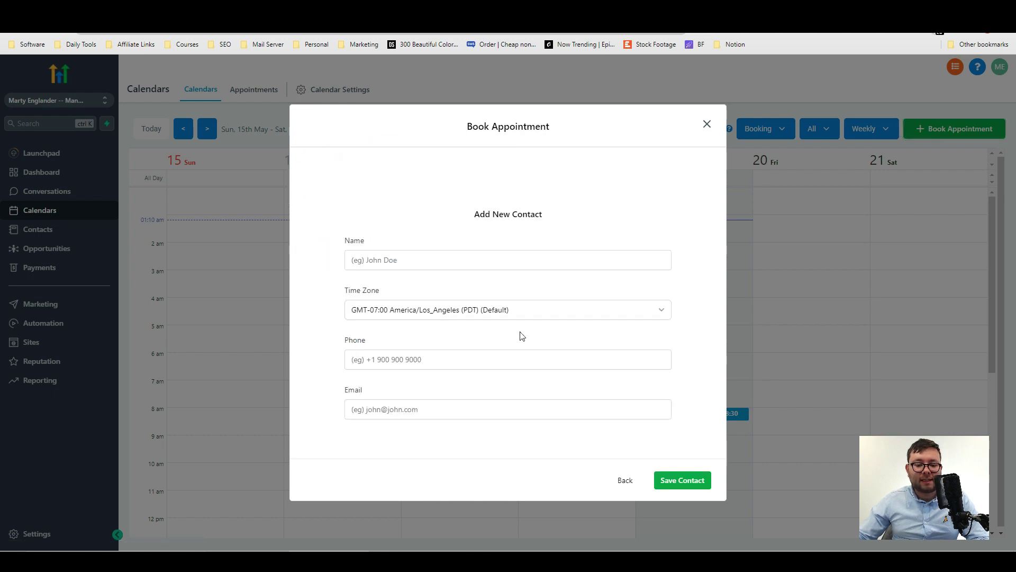
click(254, 89)
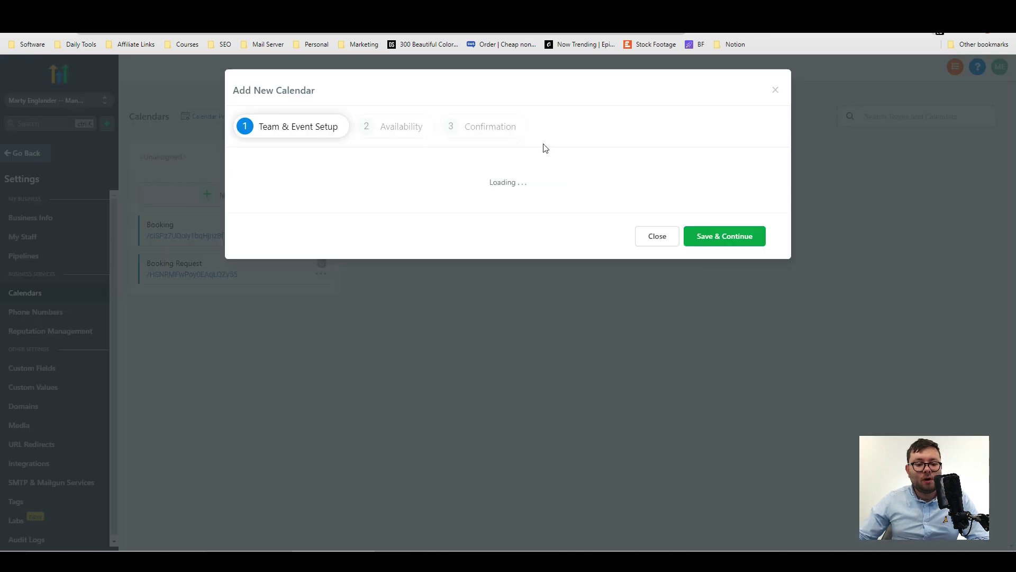
scroll(401, 231, down, 1)
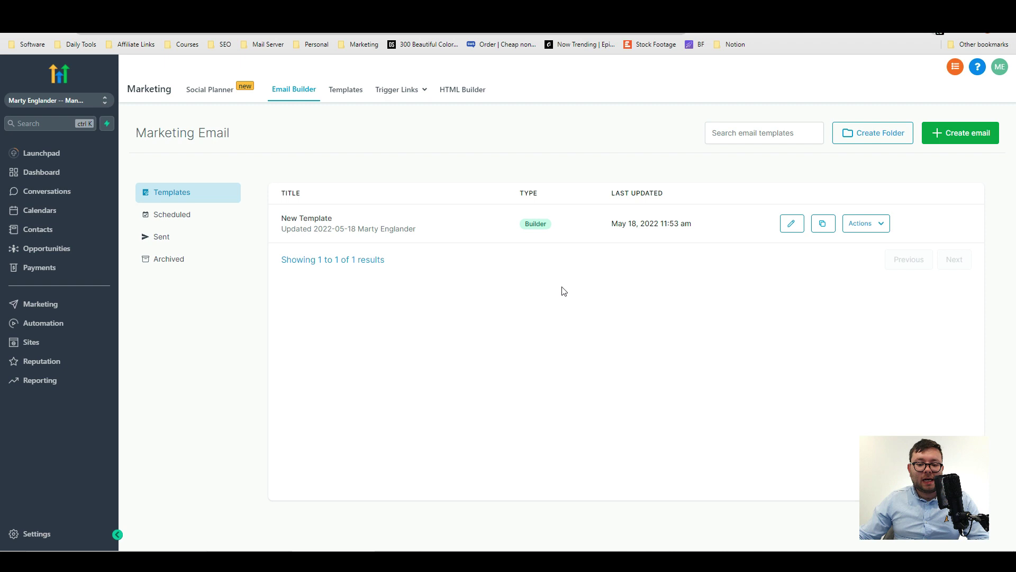
Create a new marketing email, preview the HTML Import editor, then choose the Simple template.
click(963, 133)
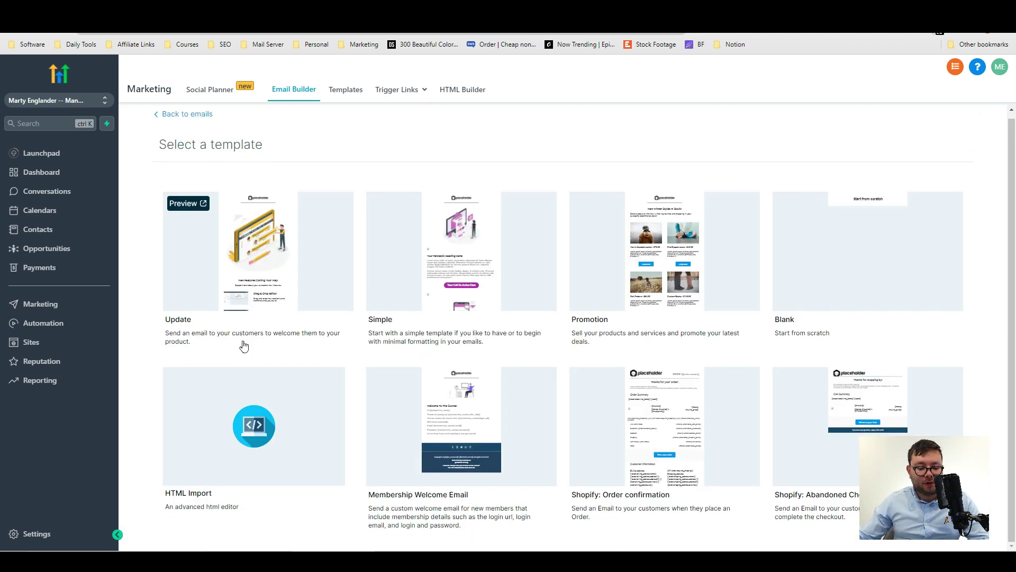
click(220, 451)
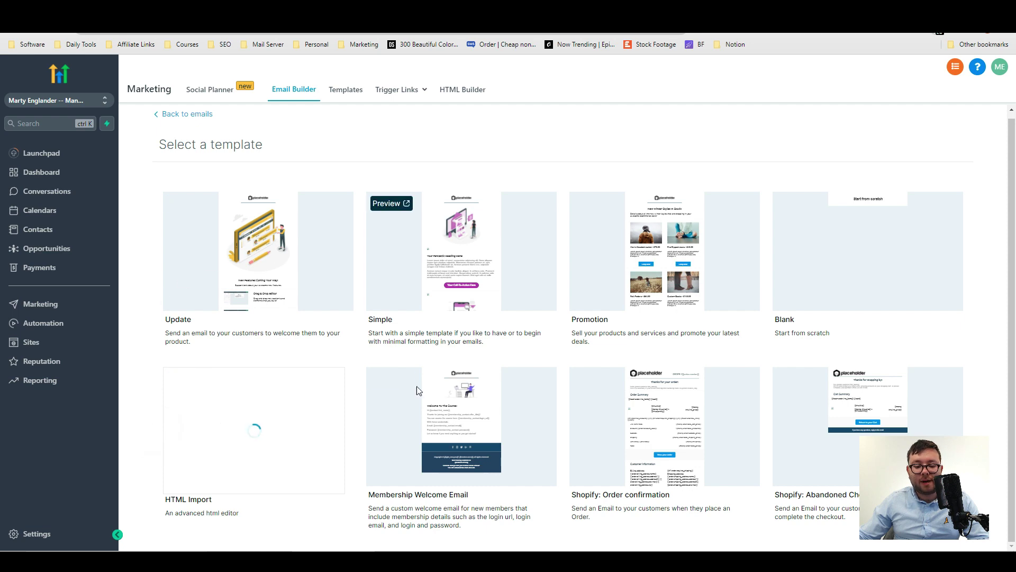
click(170, 404)
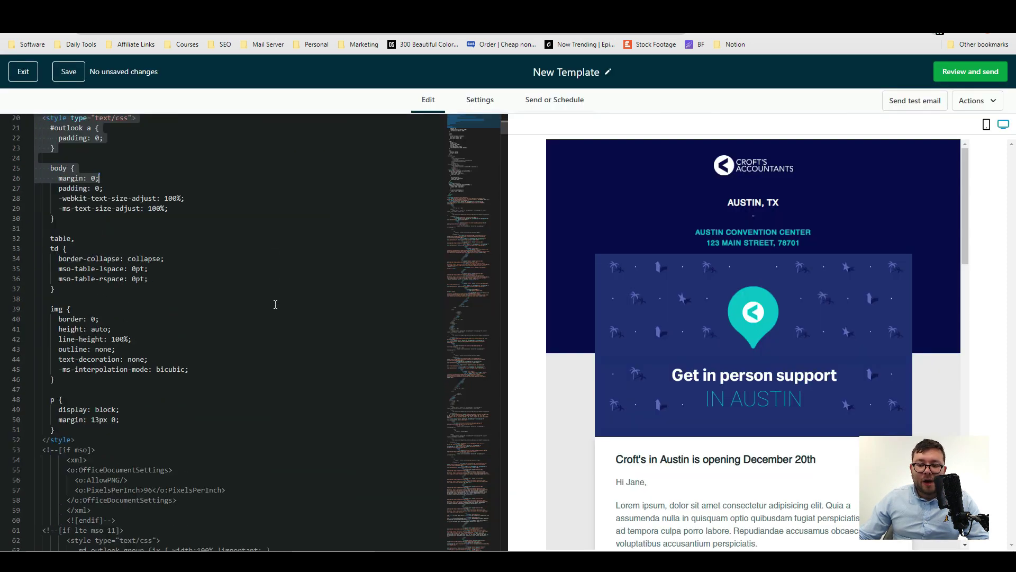
scroll(276, 304, down, 18)
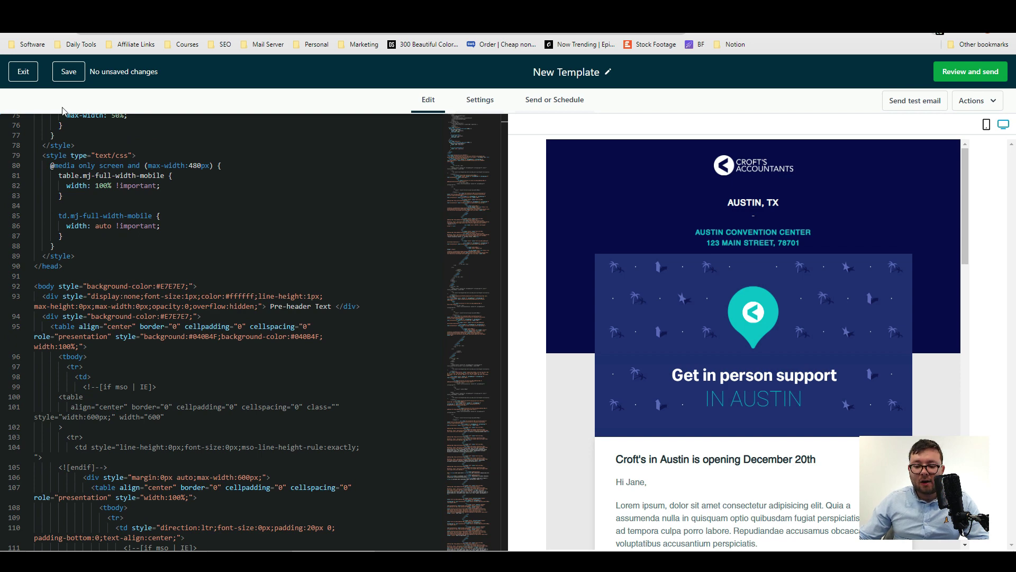
key(alt+Left)
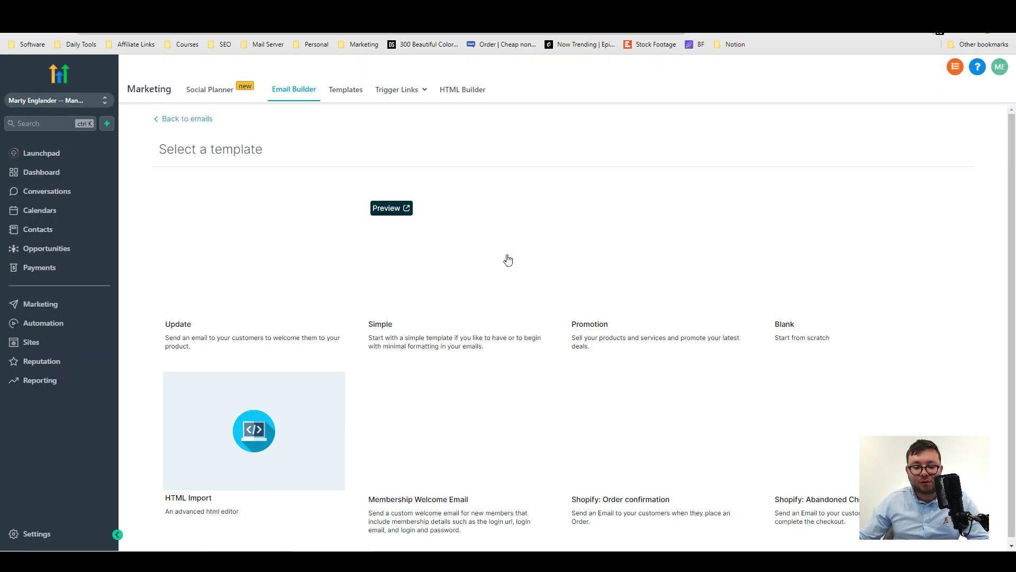
click(450, 271)
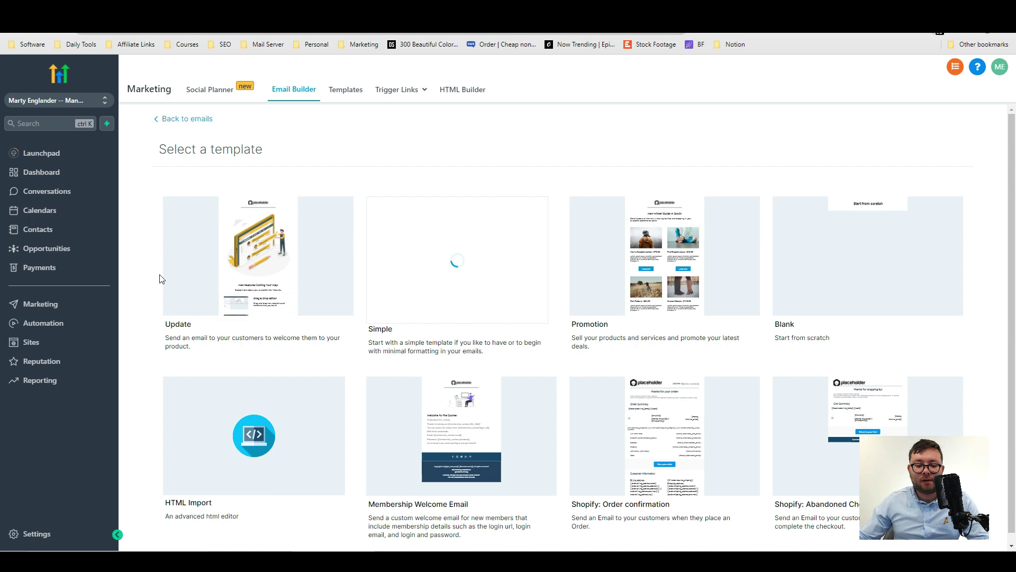
Add a footer block above the first heading and edit its text.
scroll(318, 293, down, 3)
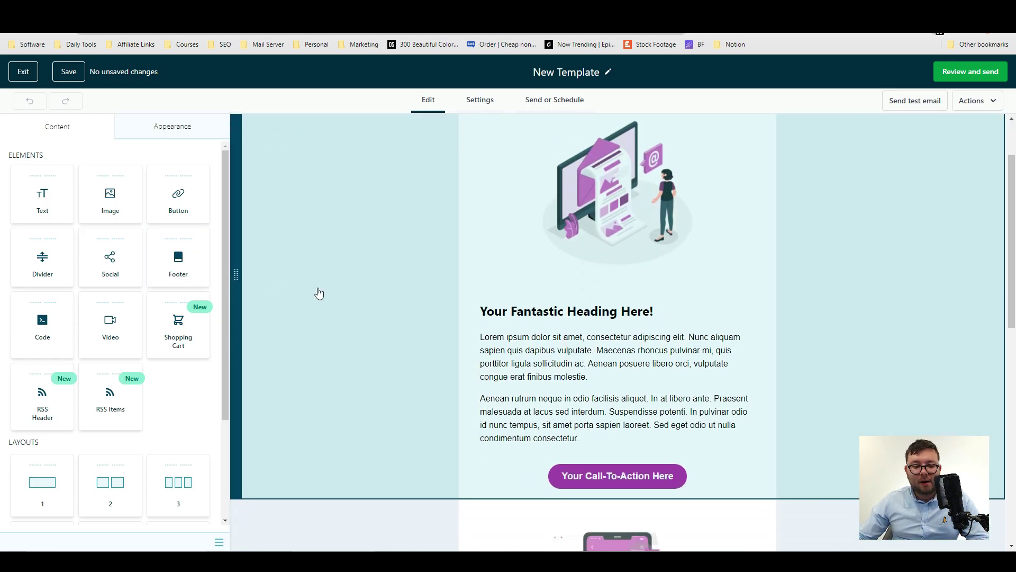
scroll(318, 293, up, 3)
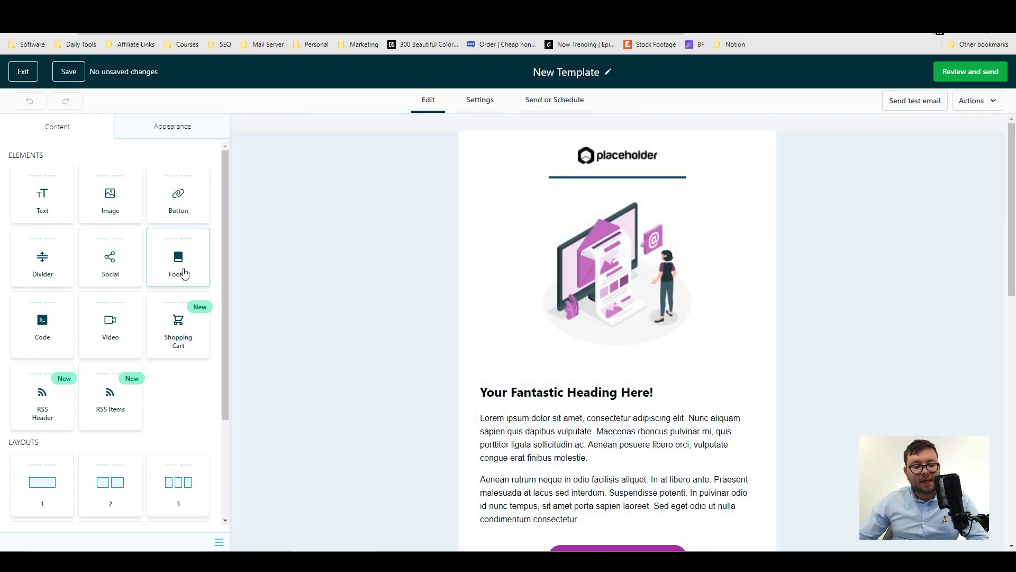
drag(182, 273, 583, 380)
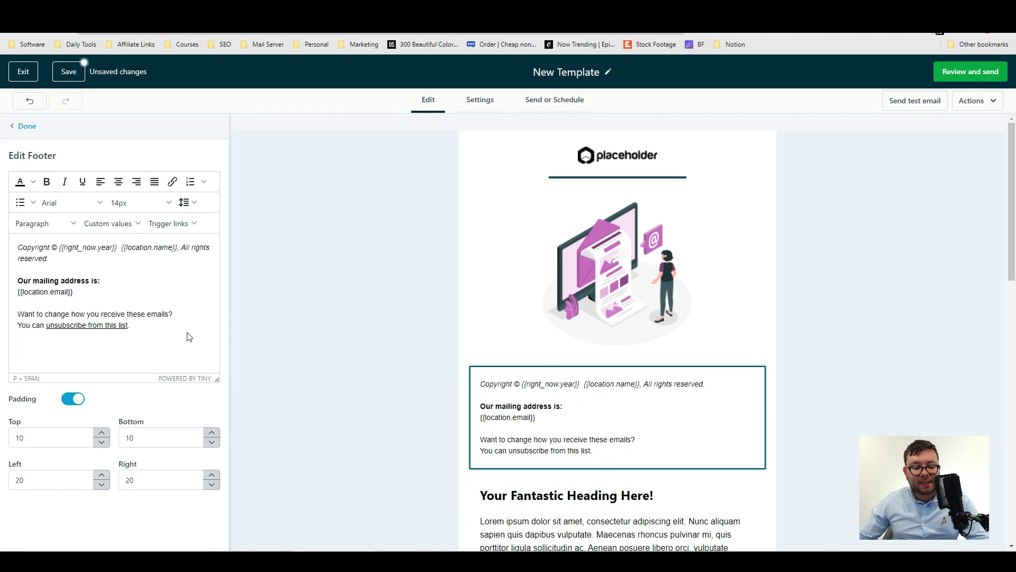
click(122, 247)
click(166, 261)
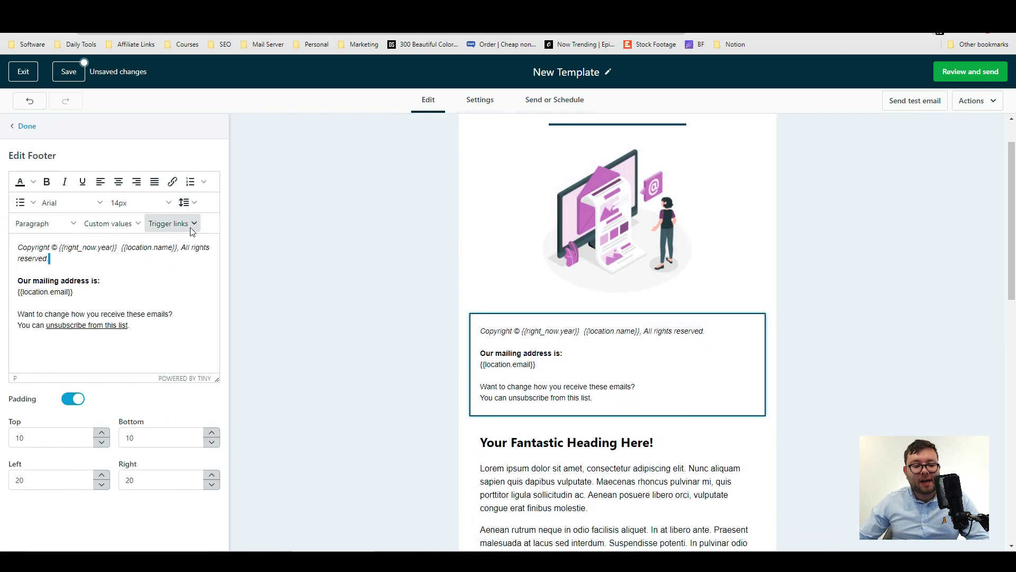
click(25, 126)
Add an image block below the illustration, then delete the empty block.
drag(110, 197, 582, 288)
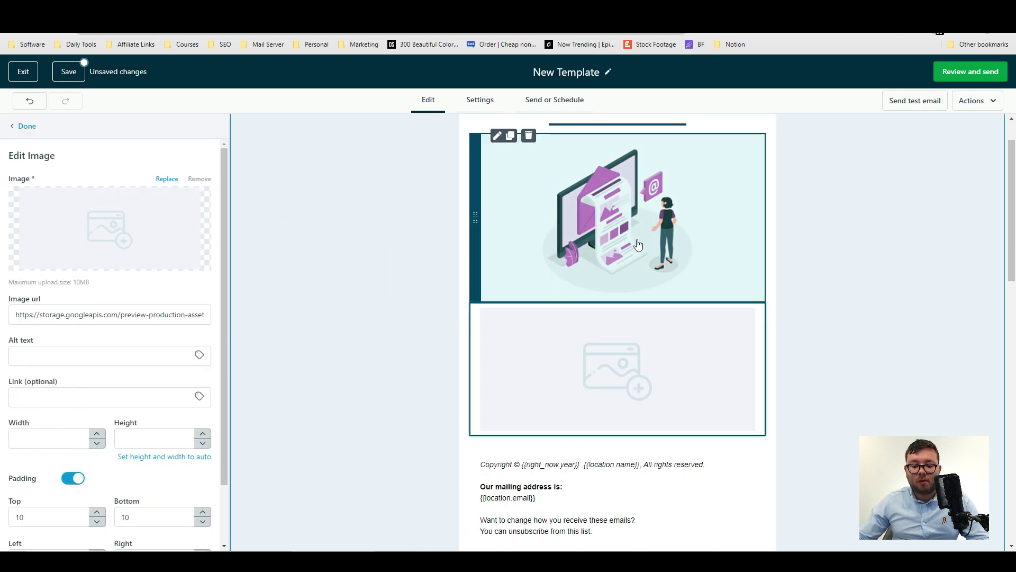
click(446, 332)
click(690, 379)
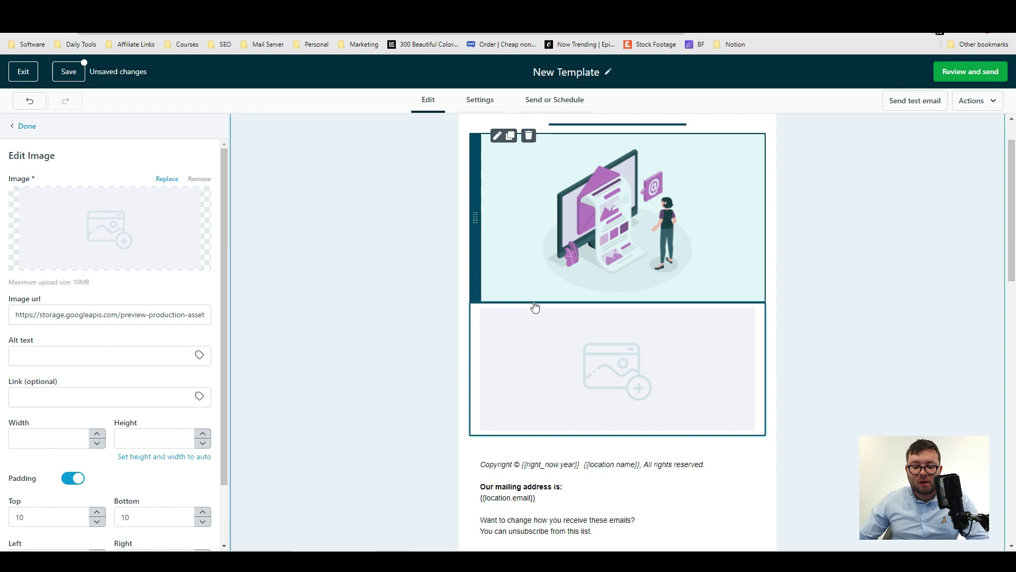
click(527, 310)
Drop a shopping cart block below the illustration and delete it again.
scroll(561, 324, down, 9)
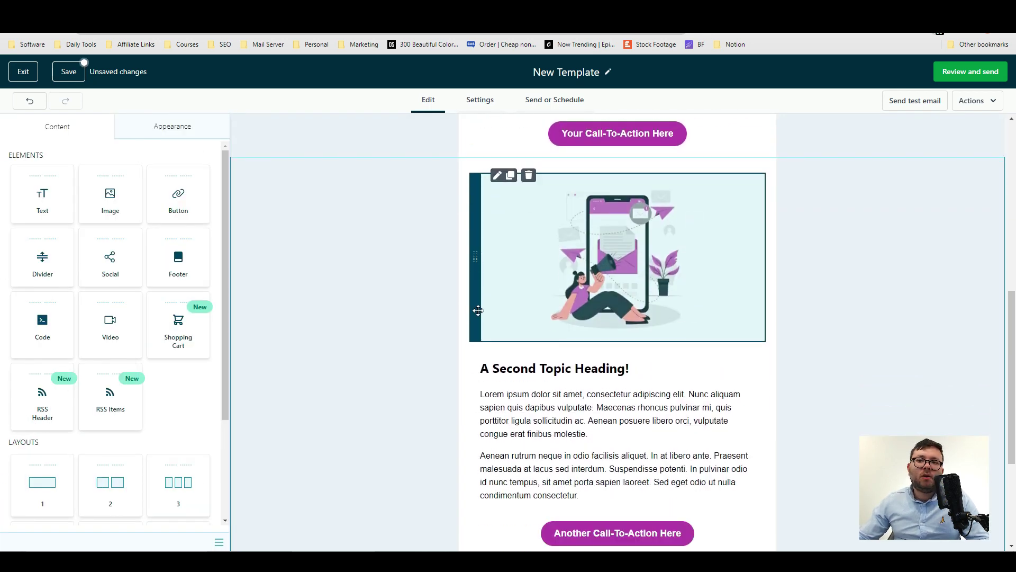
scroll(478, 311, down, 4)
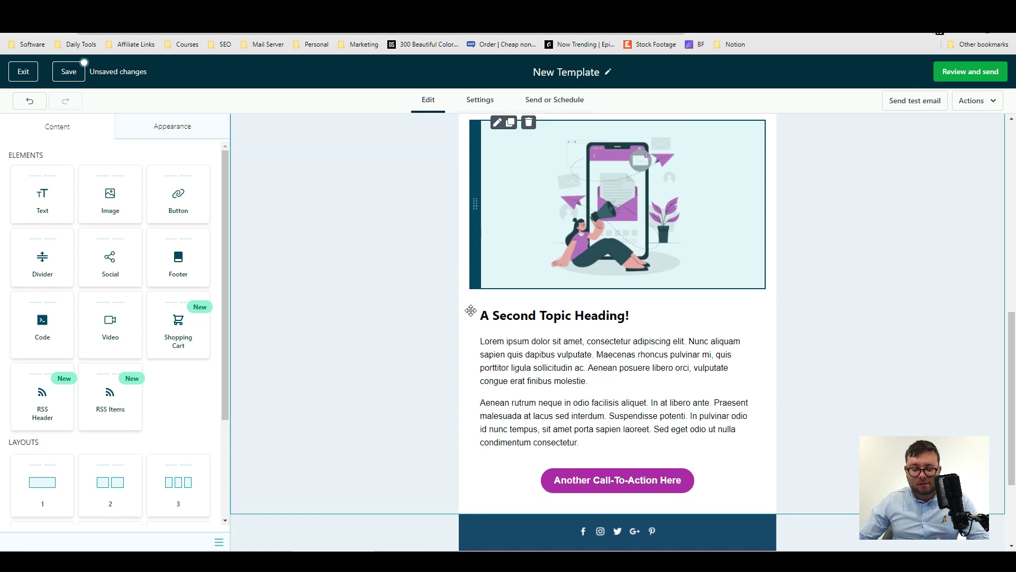
scroll(608, 311, up, 6)
scroll(445, 331, up, 5)
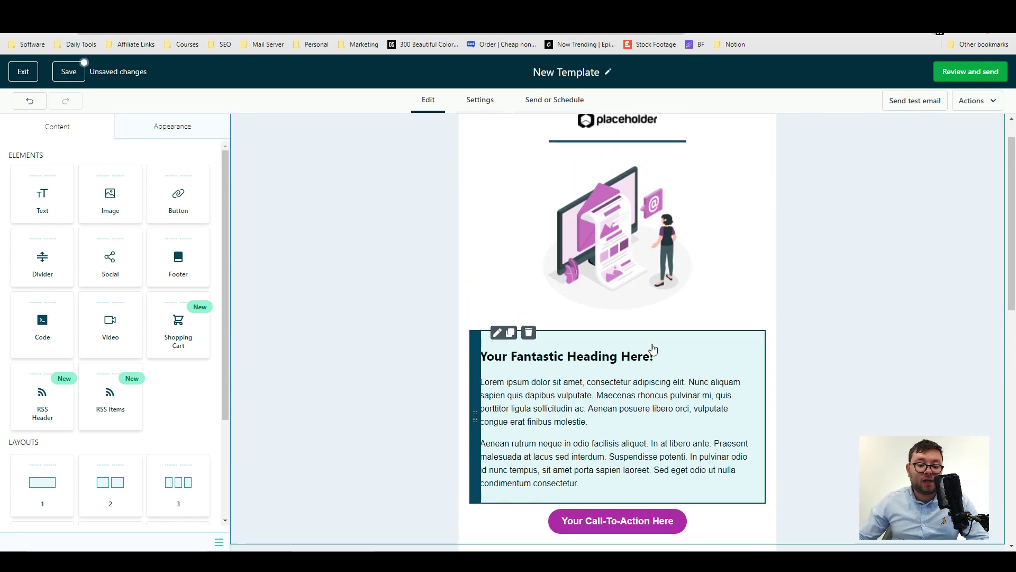
scroll(127, 381, down, 3)
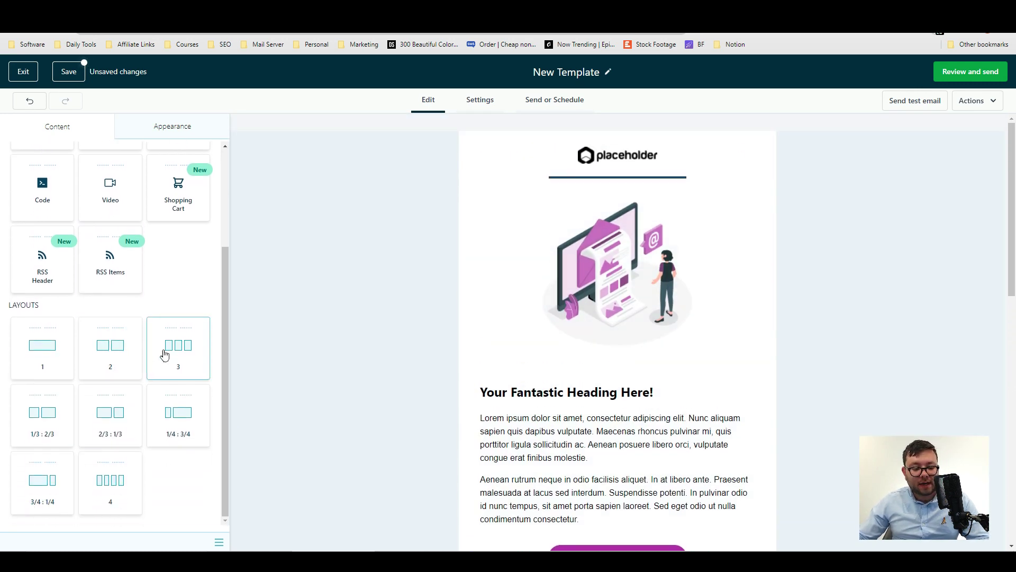
scroll(161, 291, up, 1)
drag(167, 264, 510, 344)
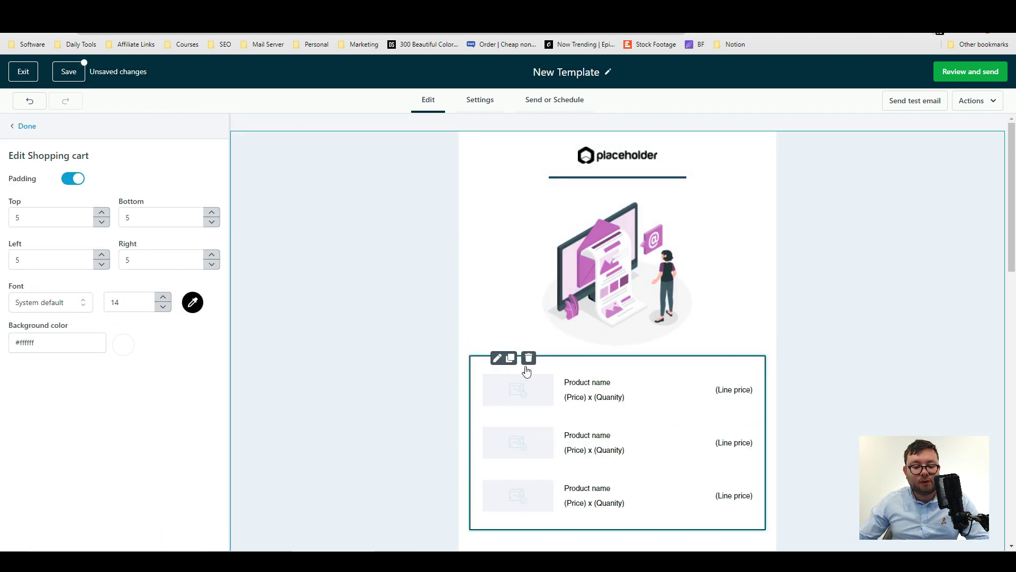
click(528, 359)
click(172, 126)
Set the email content width to 850 and make the outer background blue.
click(62, 154)
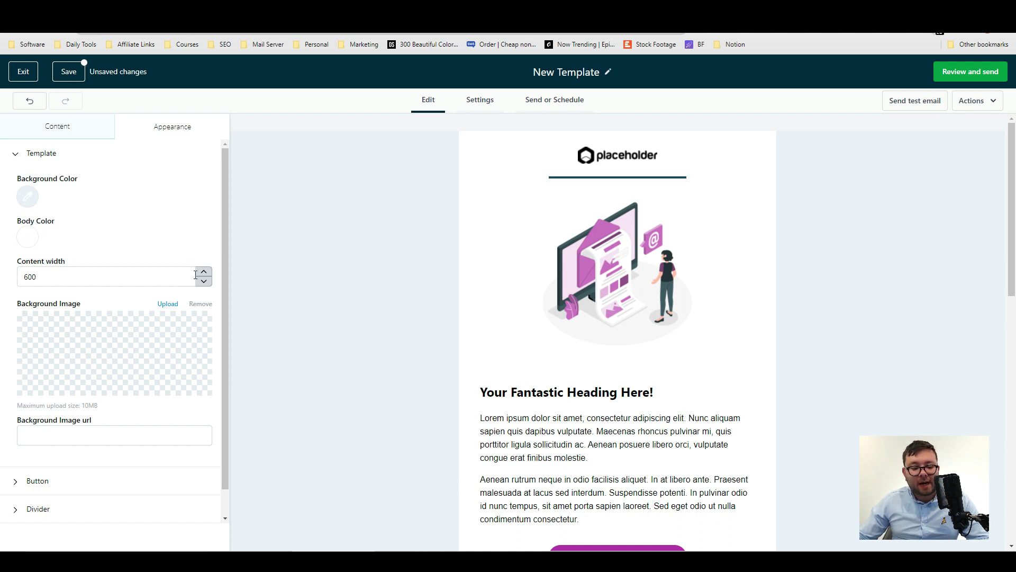
text(850)
click(27, 237)
click(52, 211)
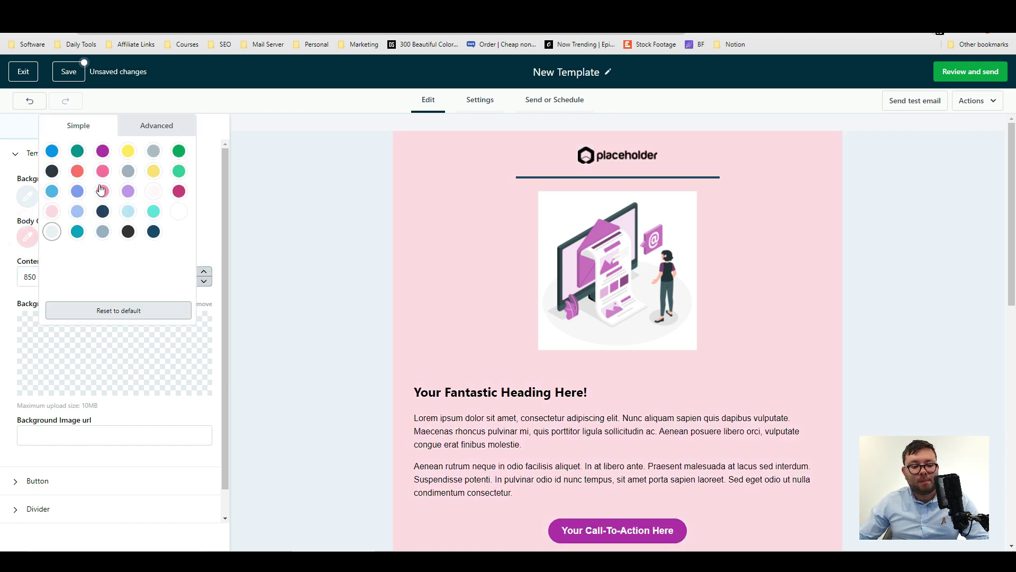
click(79, 191)
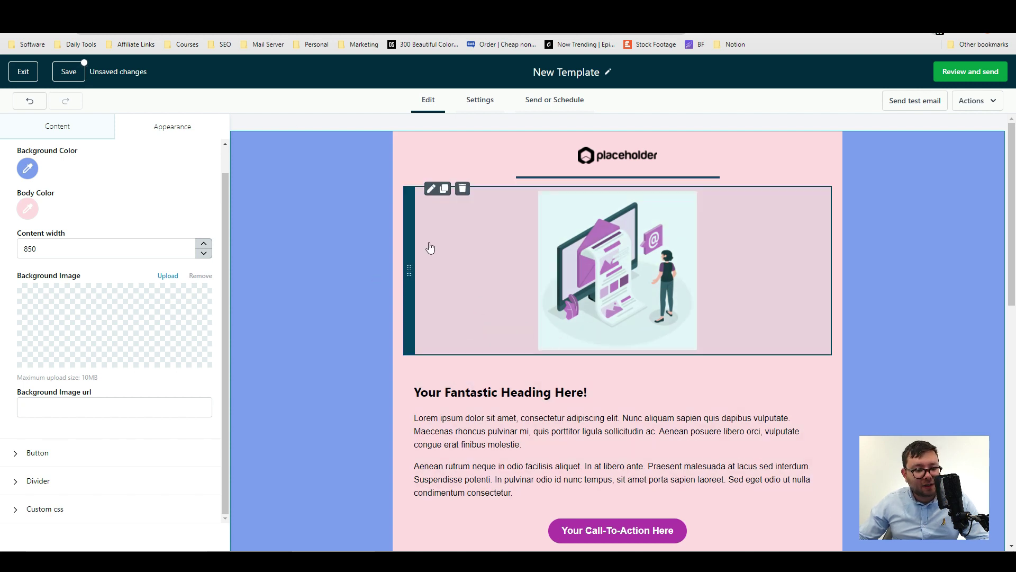
Return to the Content panel and open Show Version History from Actions.
click(59, 129)
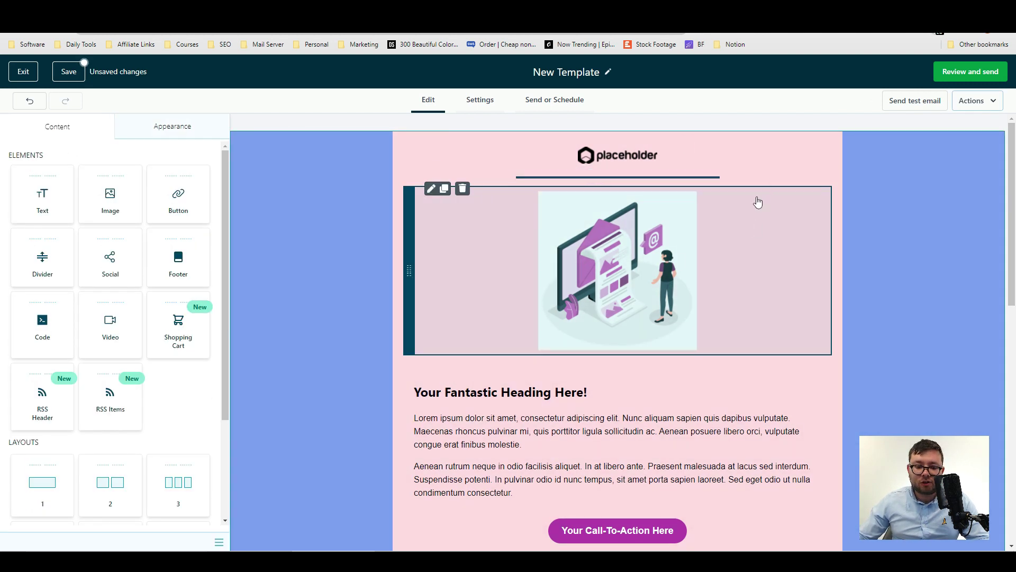
click(972, 100)
click(919, 145)
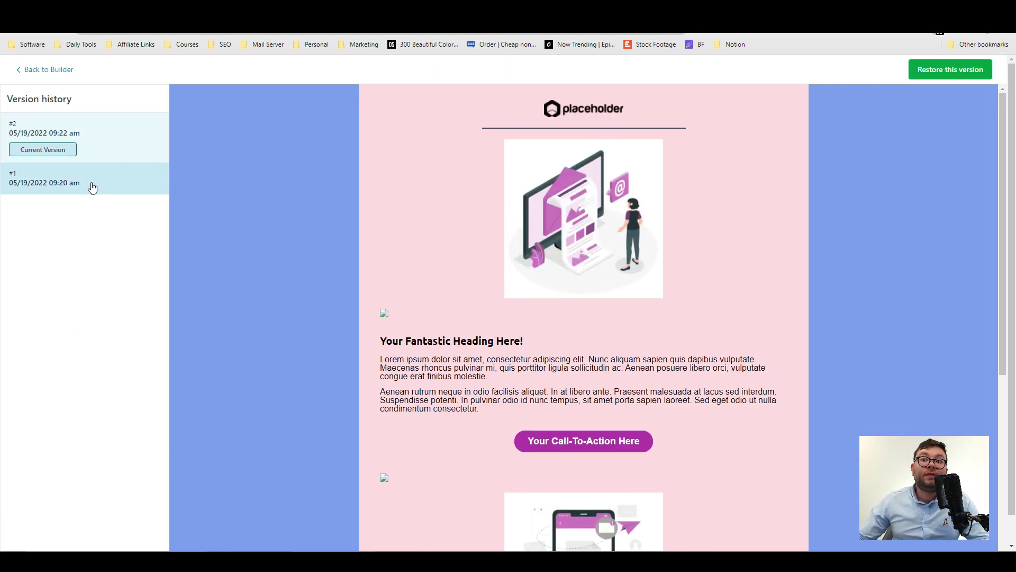
Preview version #1 of the template and restore it.
click(93, 187)
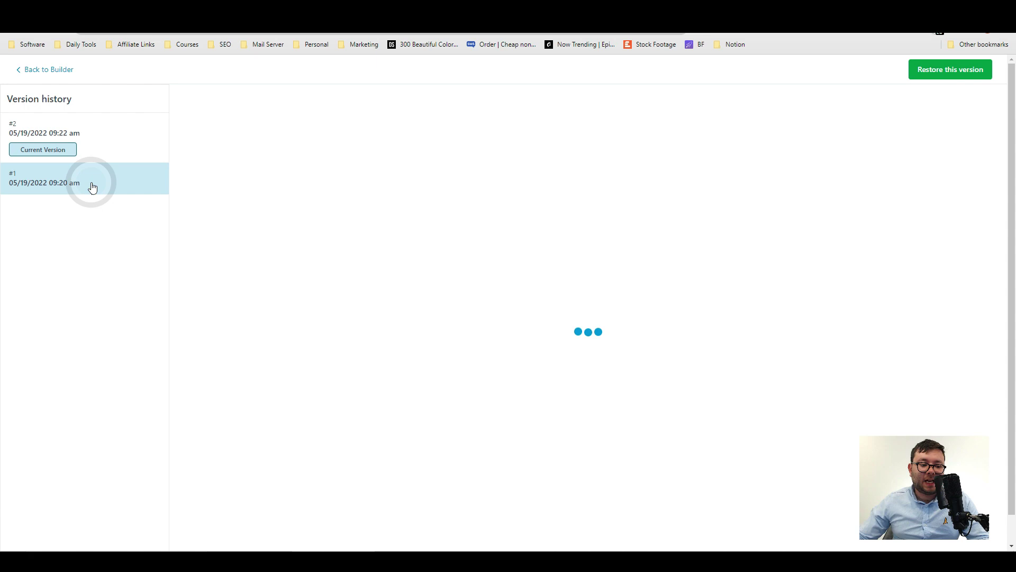
click(937, 75)
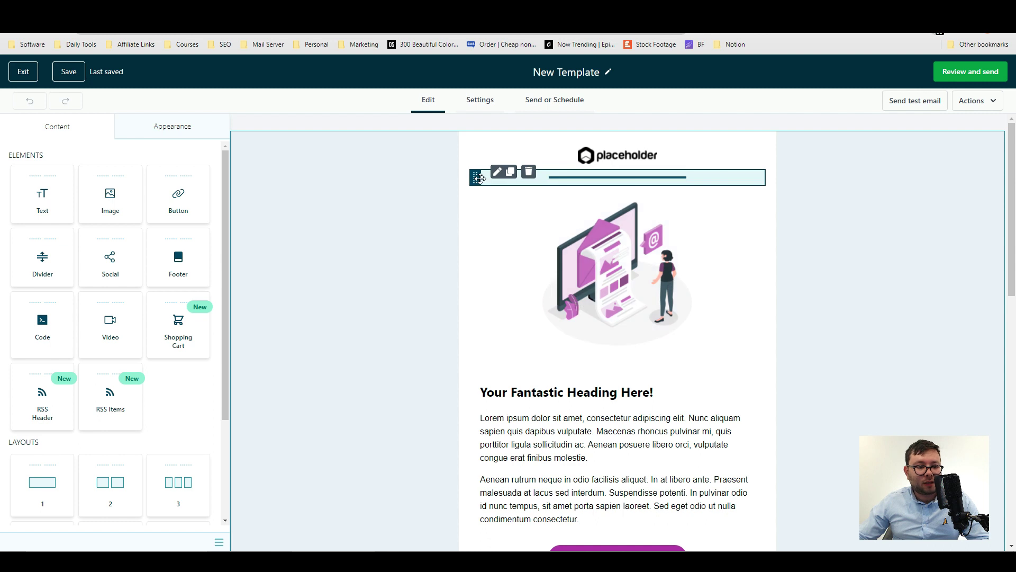
In the email settings, set the From name to the User > First Name merge field.
click(480, 100)
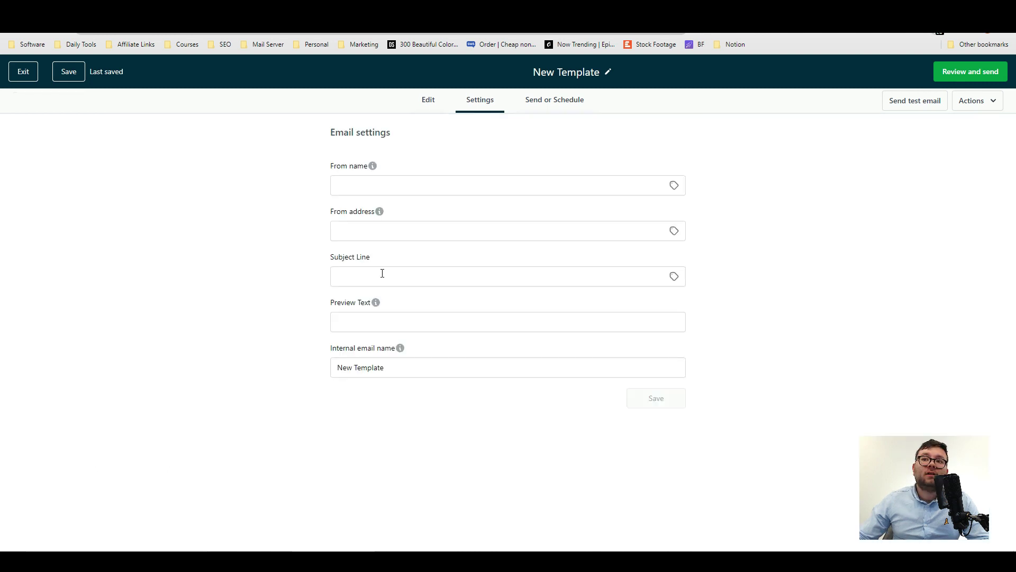
click(371, 179)
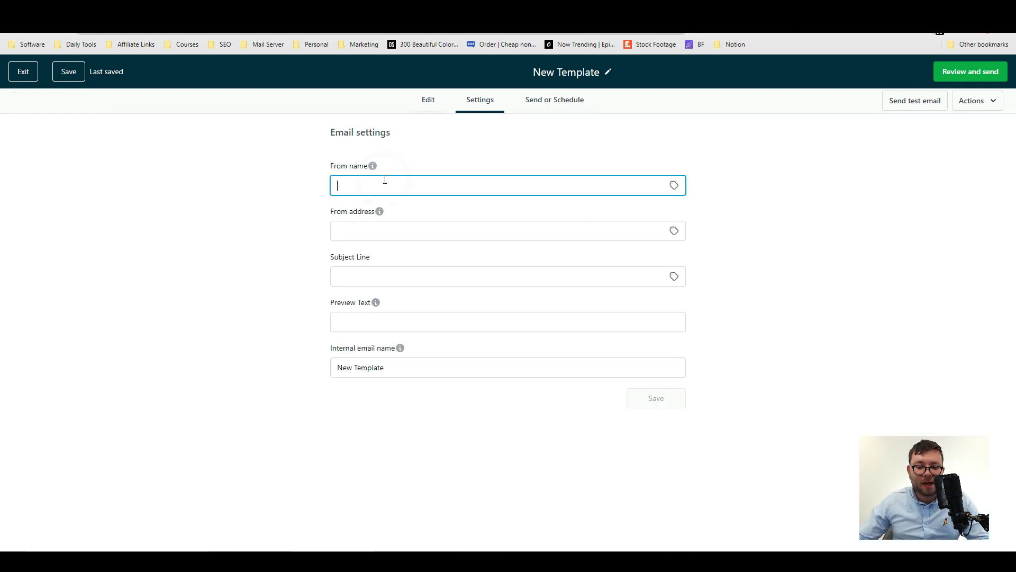
click(674, 186)
click(629, 234)
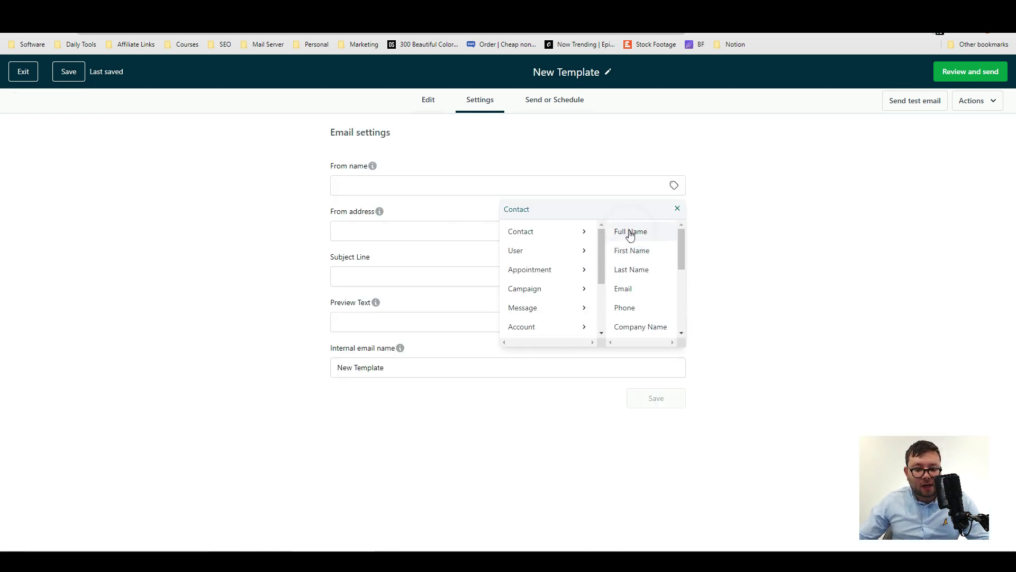
click(667, 195)
click(673, 185)
click(601, 250)
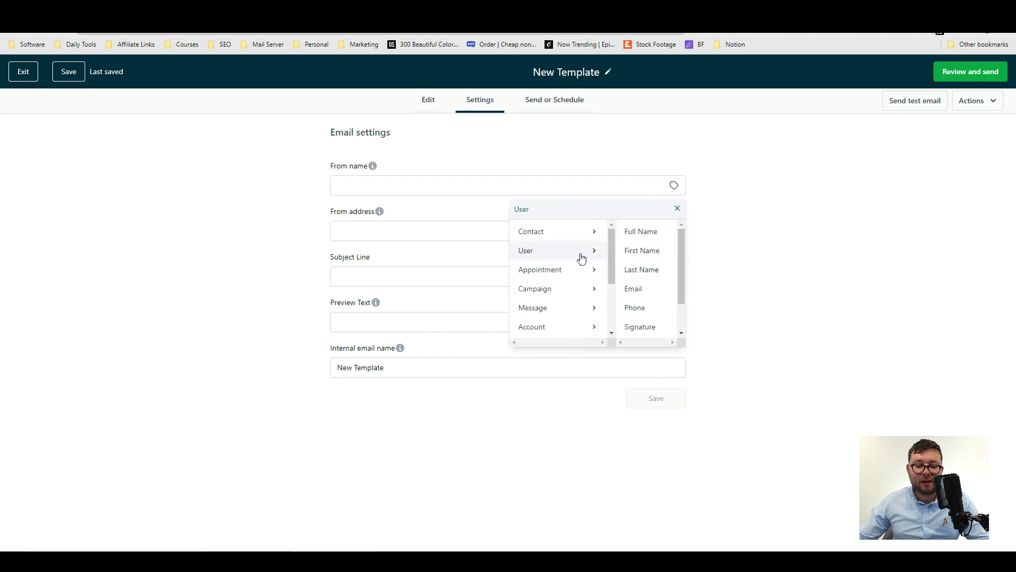
click(656, 251)
click(470, 244)
click(459, 189)
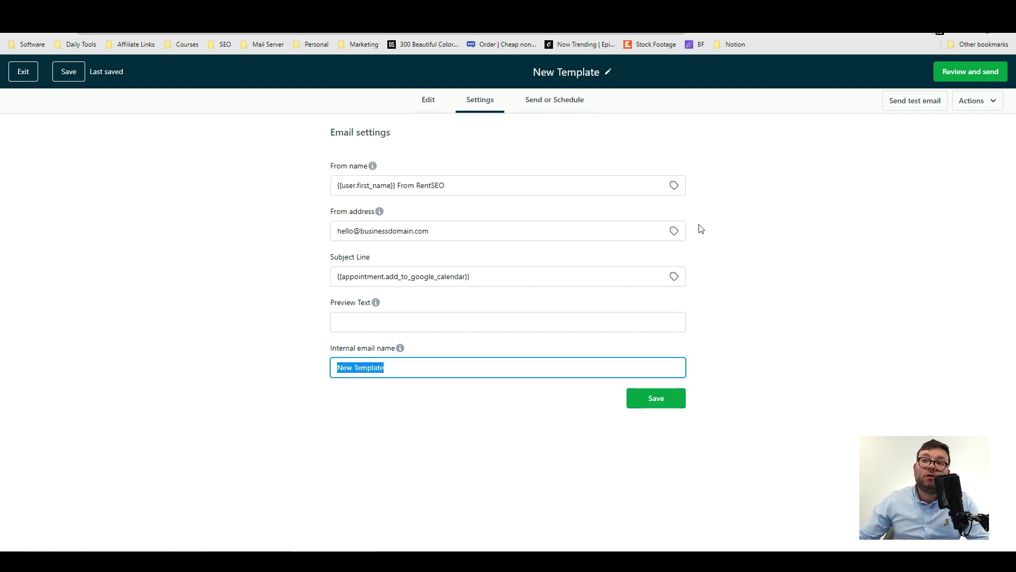
Save the sender settings and go on to the Send or Schedule page.
click(742, 311)
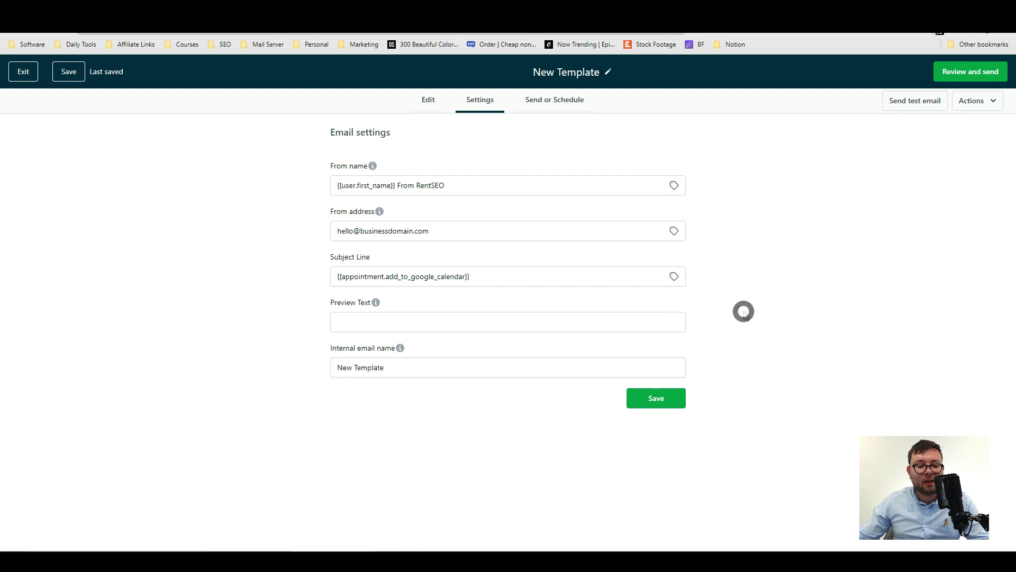
click(649, 398)
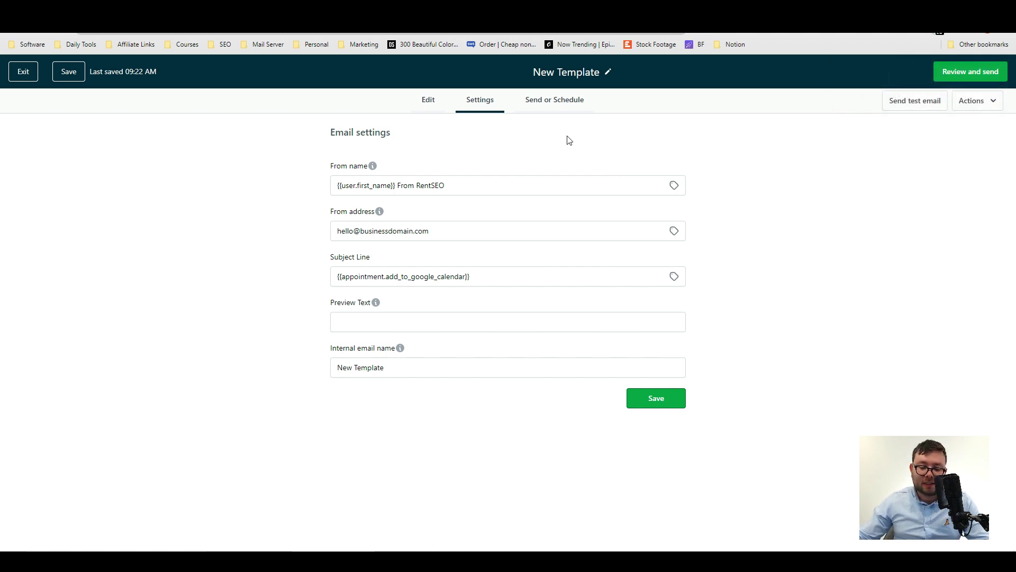
click(552, 101)
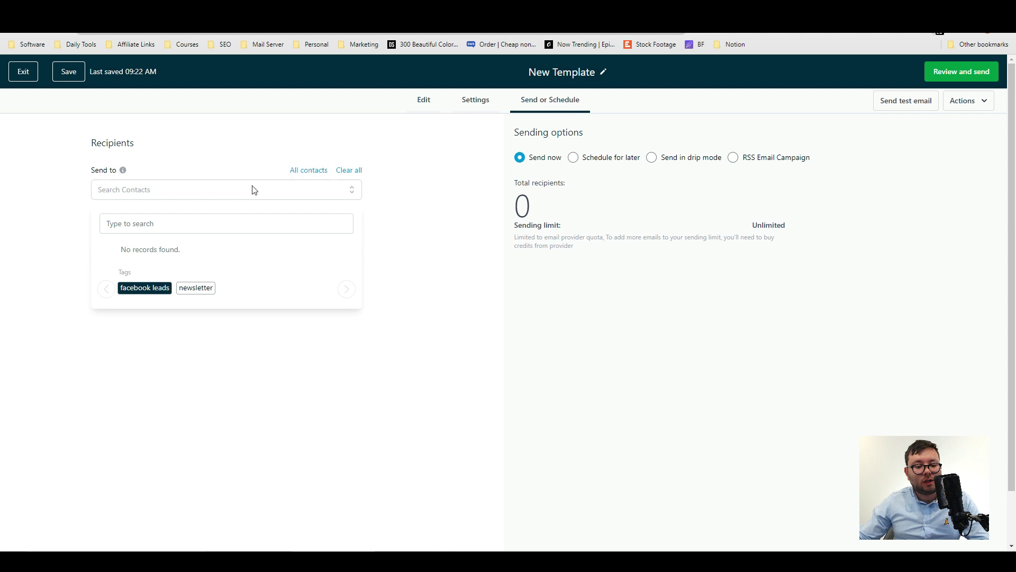
Send the email to all contacts, then check the schedule-for-later, drip mode and RSS campaign options.
click(320, 170)
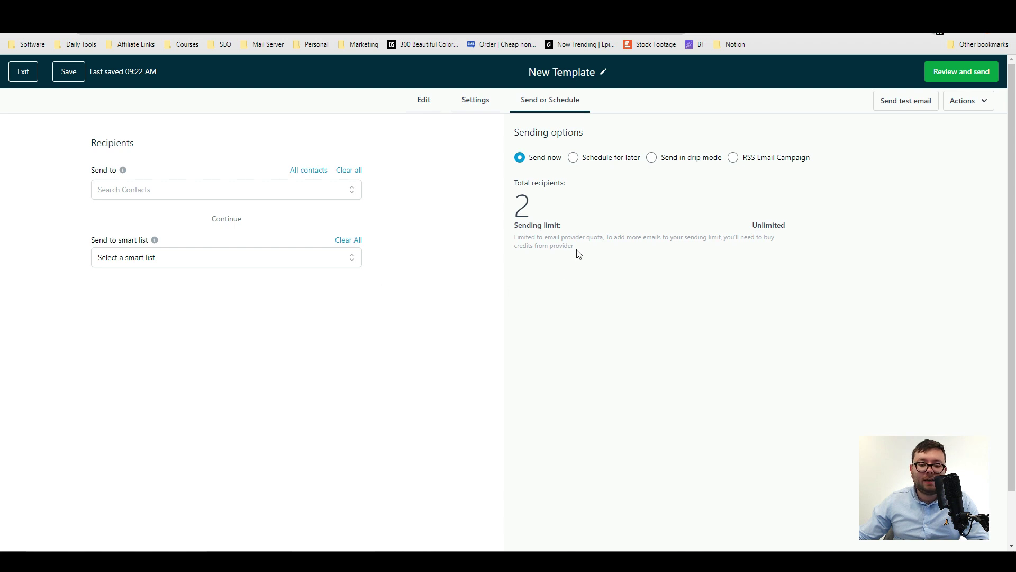
click(601, 159)
click(670, 165)
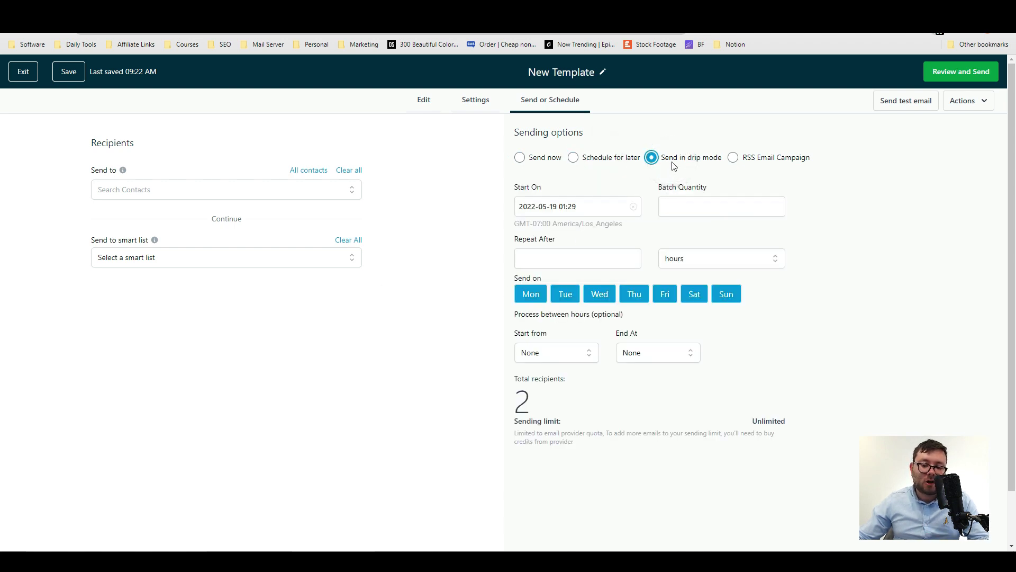
click(791, 162)
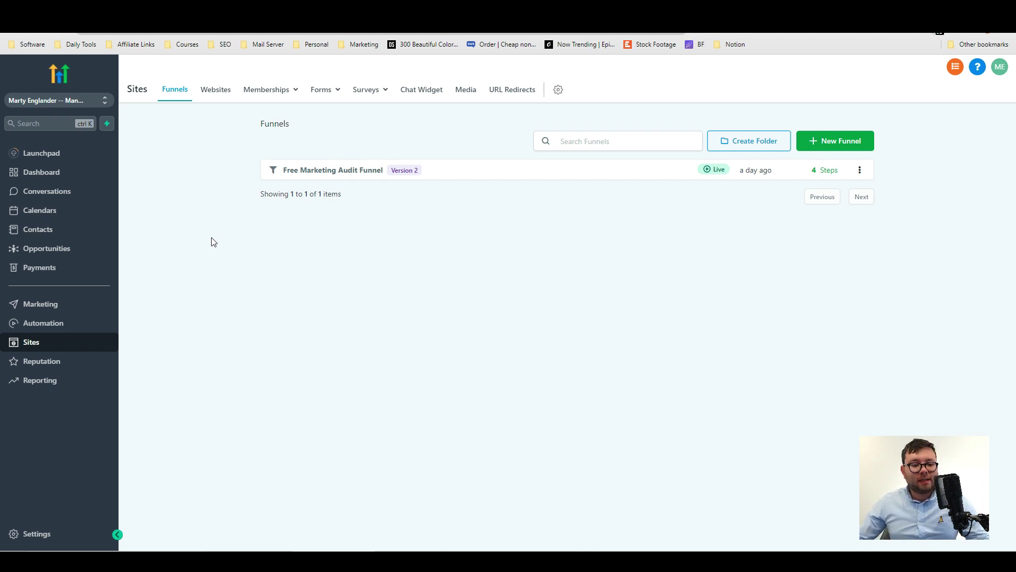
Create and name a new funnel, then browse the Agency category's funnel templates.
click(837, 151)
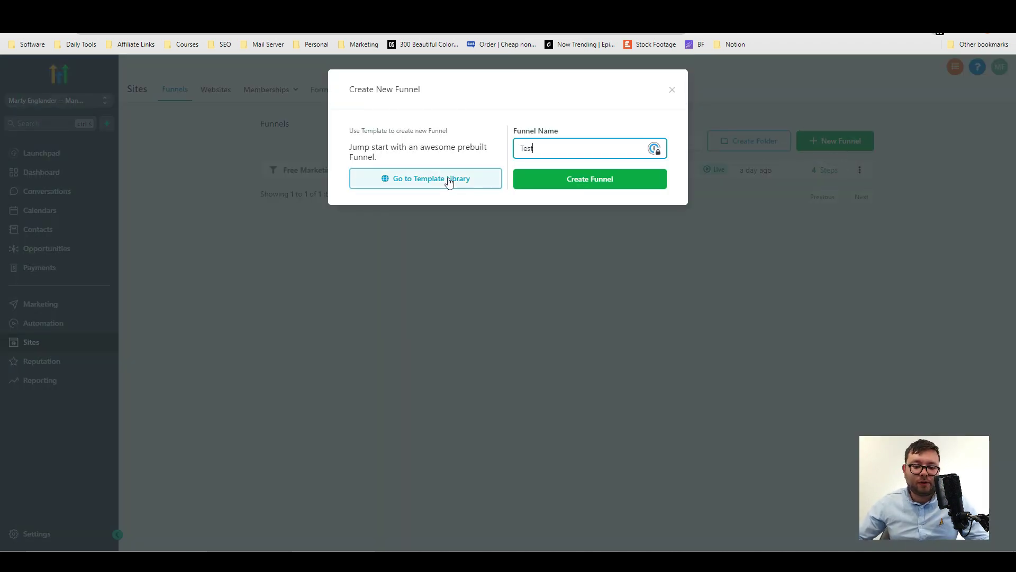
click(447, 179)
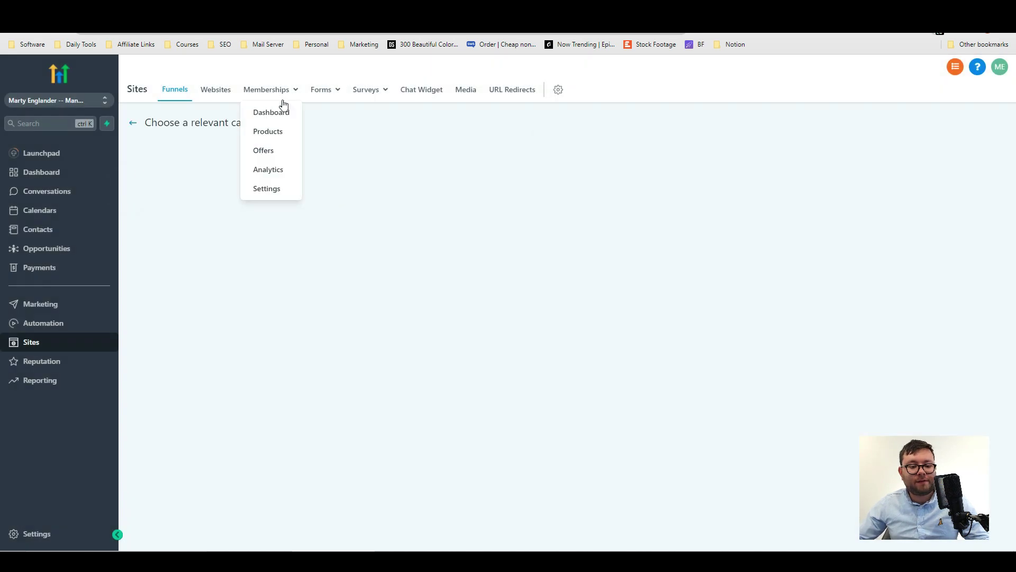
scroll(644, 214, down, 10)
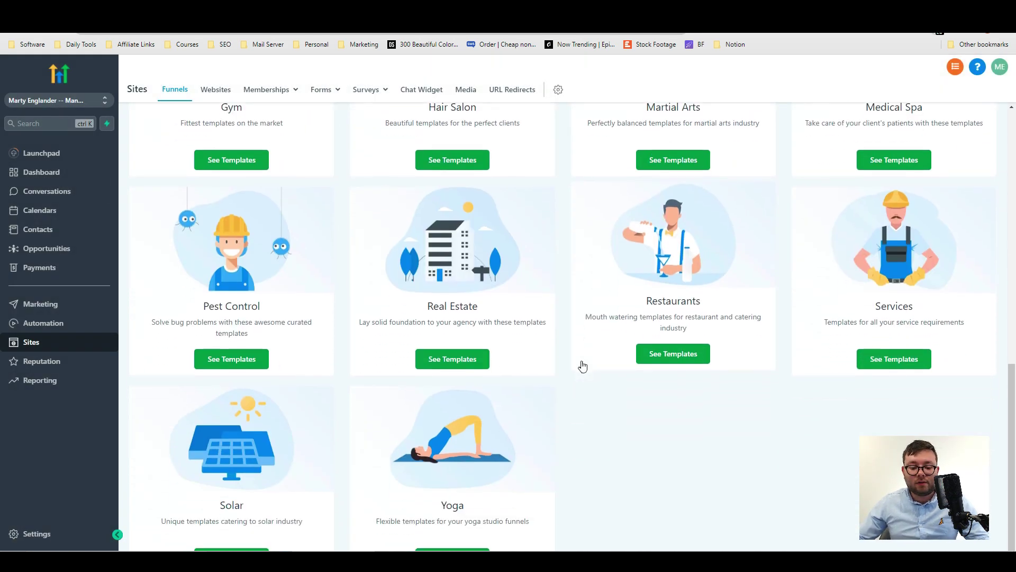
scroll(682, 379, up, 10)
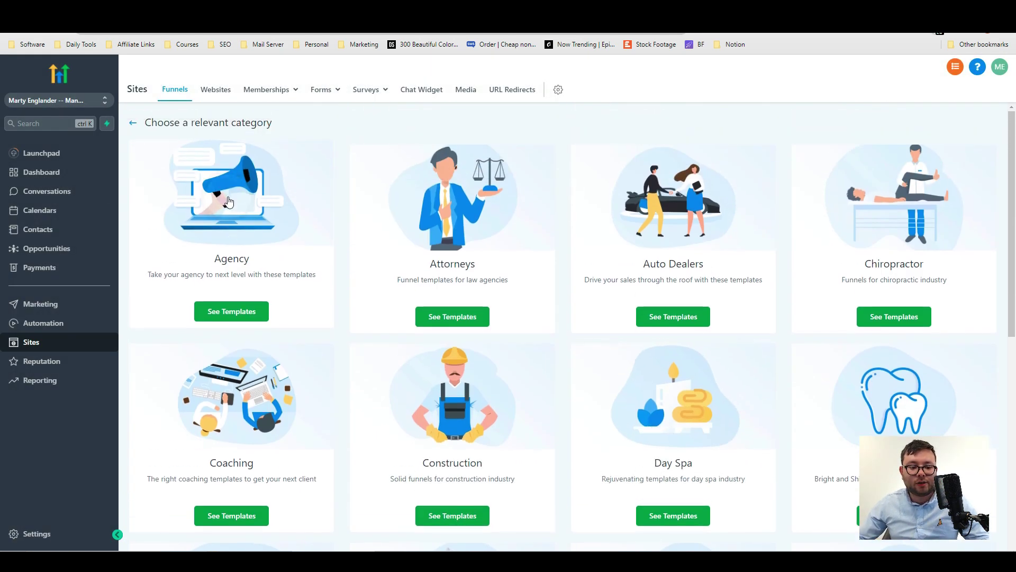
click(230, 211)
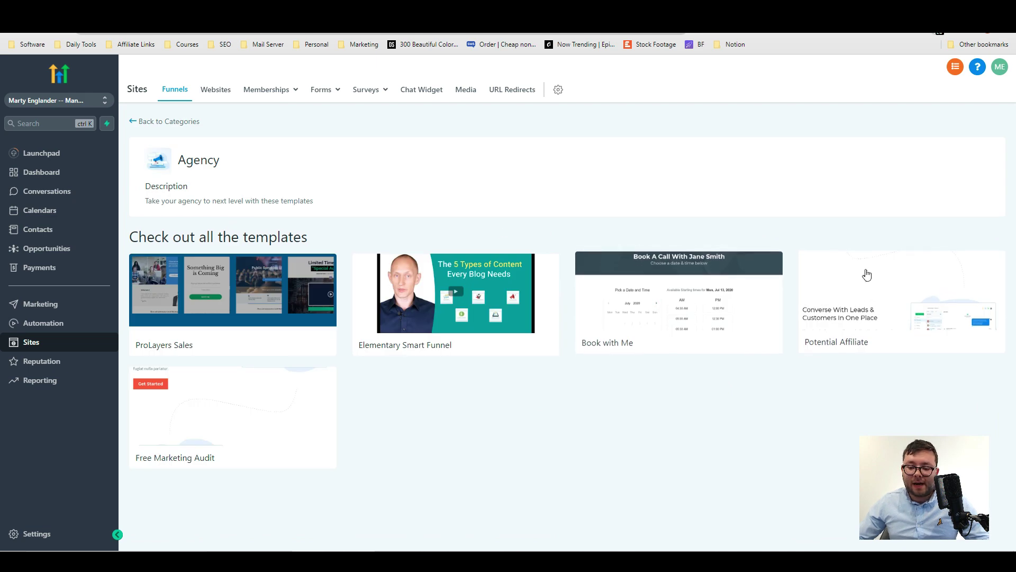
Open the Free Marketing Audit template and agree to the free template terms.
click(209, 404)
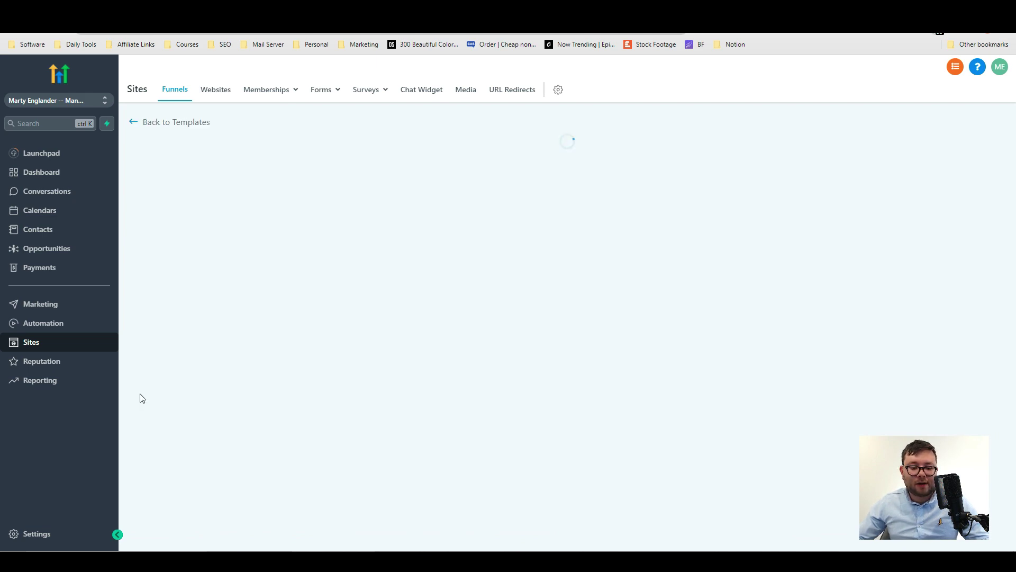
scroll(615, 331, down, 3)
scroll(616, 330, down, 15)
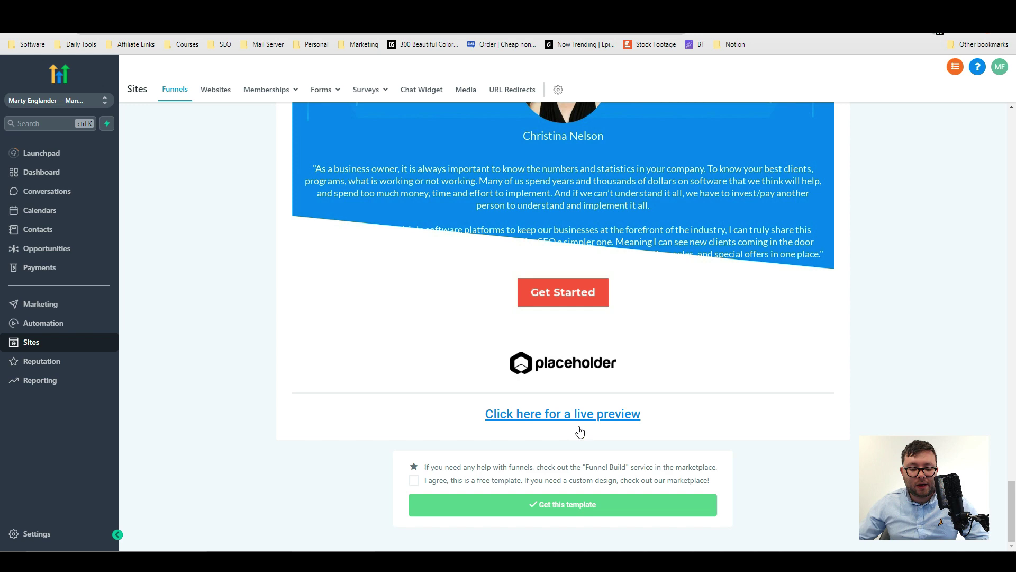
click(429, 480)
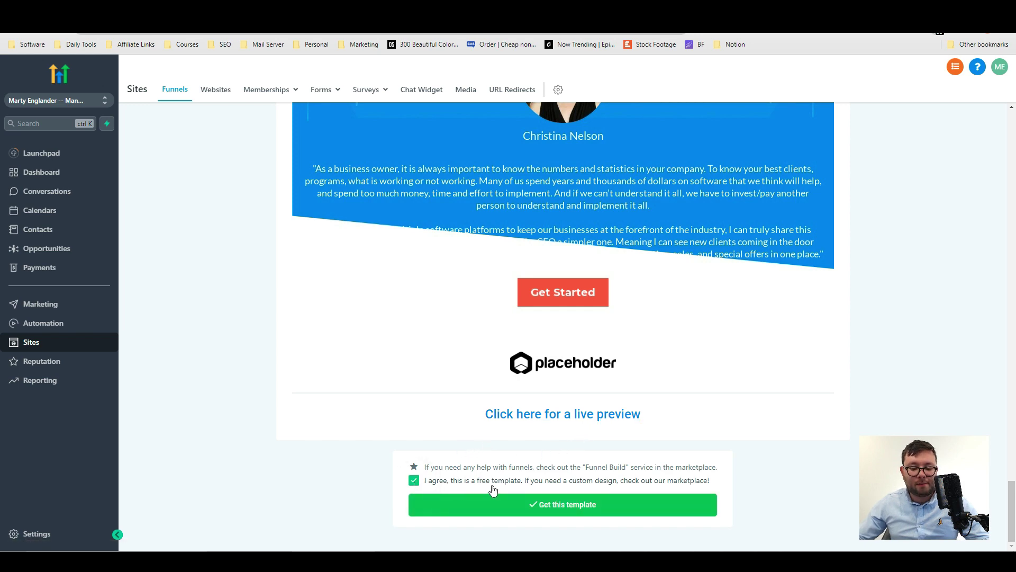
Scroll through the template preview and create the funnel from it.
drag(1012, 508, 1014, 110)
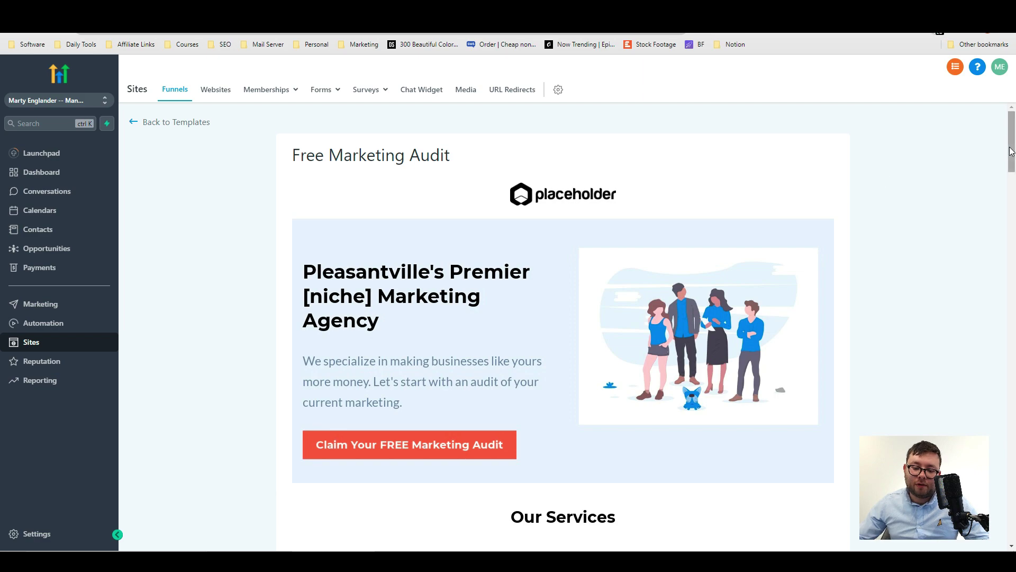
drag(1012, 143, 1011, 545)
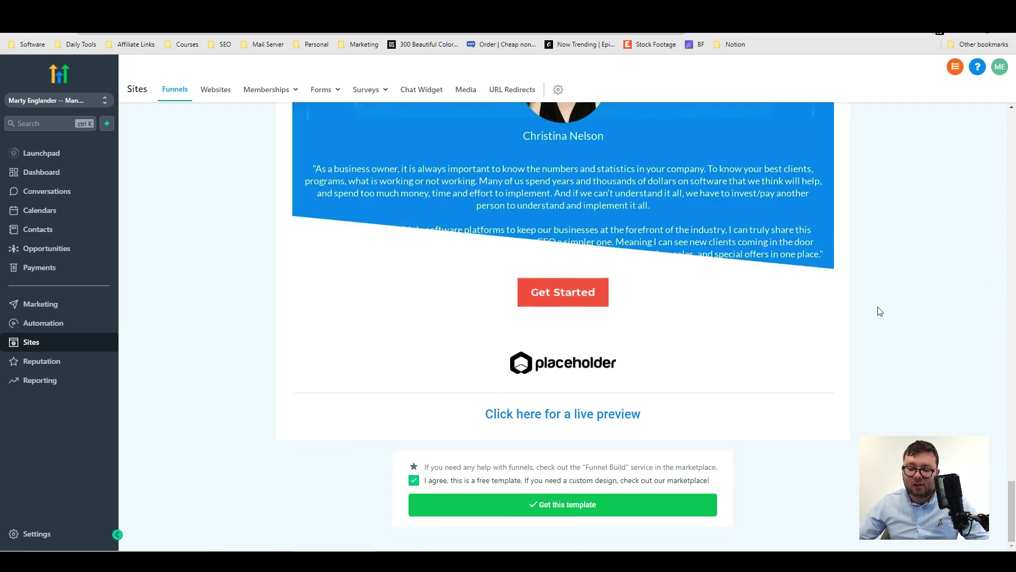
scroll(764, 295, up, 8)
scroll(767, 295, down, 8)
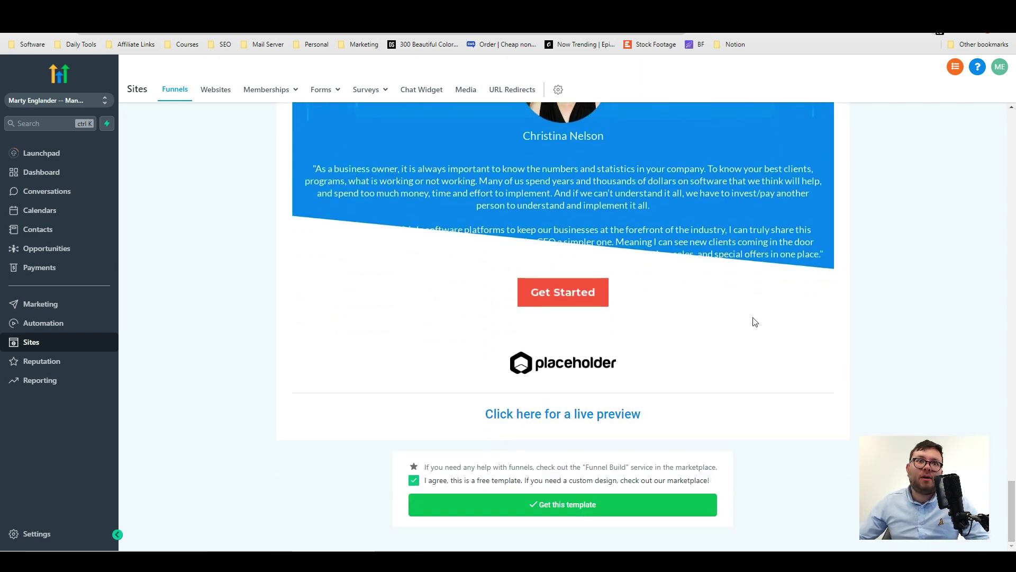
scroll(597, 507, up, 5)
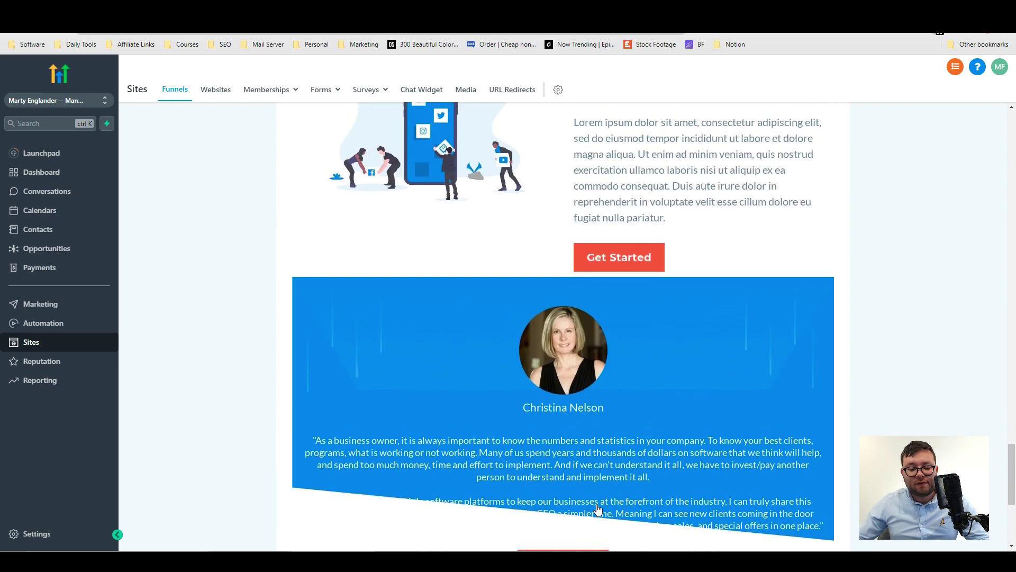
scroll(598, 507, down, 5)
scroll(625, 514, up, 5)
scroll(548, 512, down, 5)
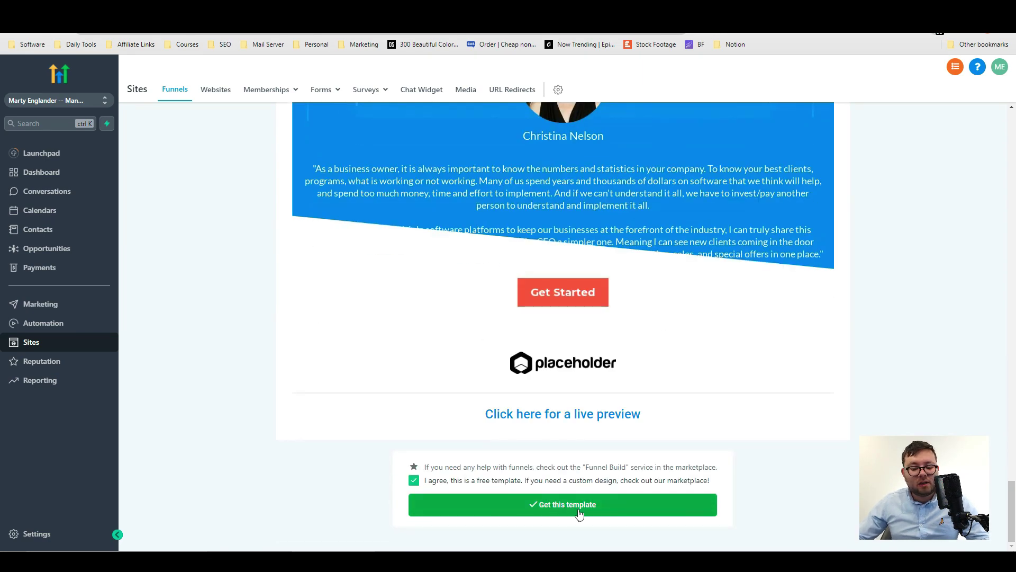
click(579, 512)
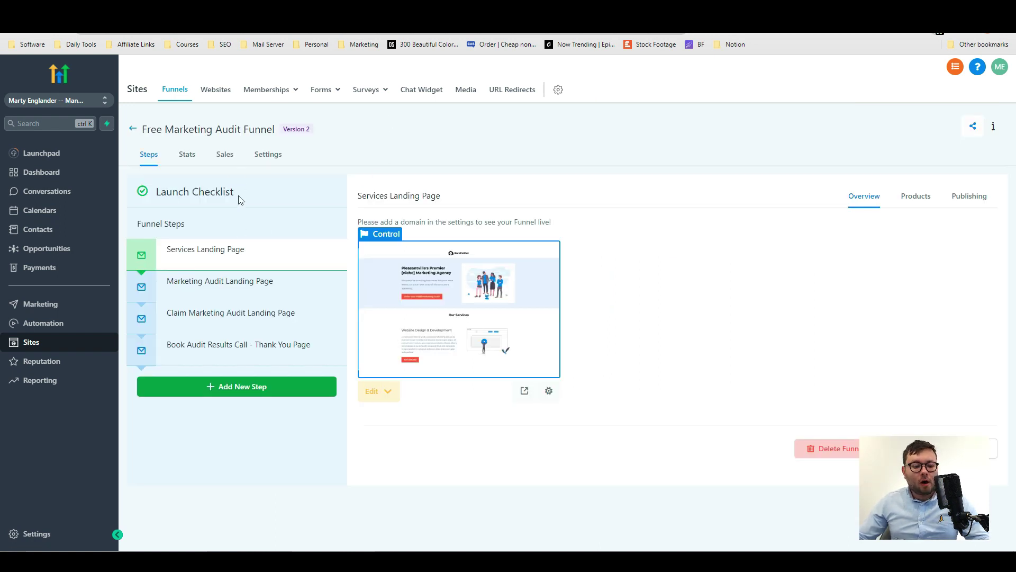
Look through the funnel's steps and settle on the Services Landing Page step.
click(222, 278)
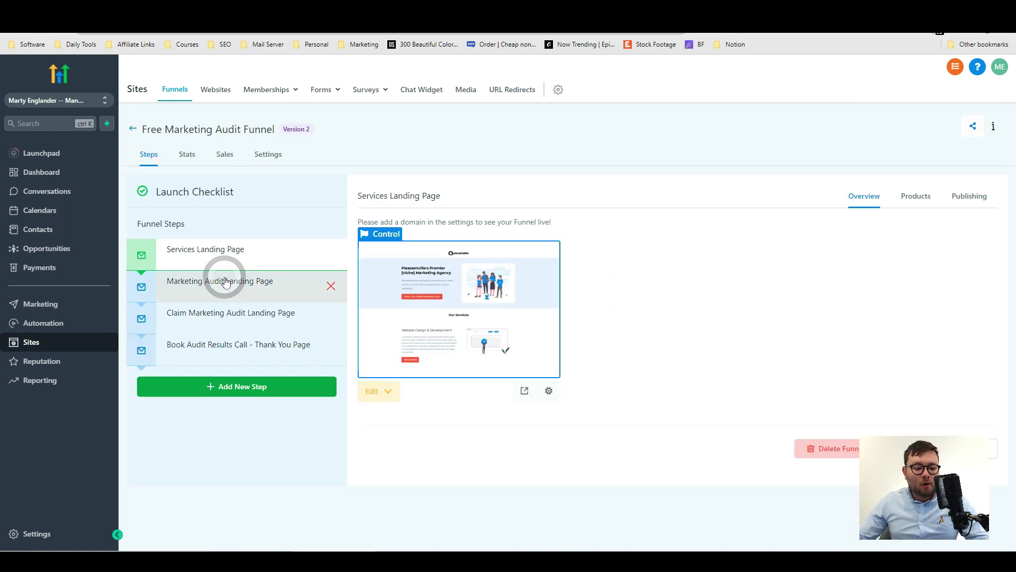
click(222, 343)
click(210, 312)
click(203, 287)
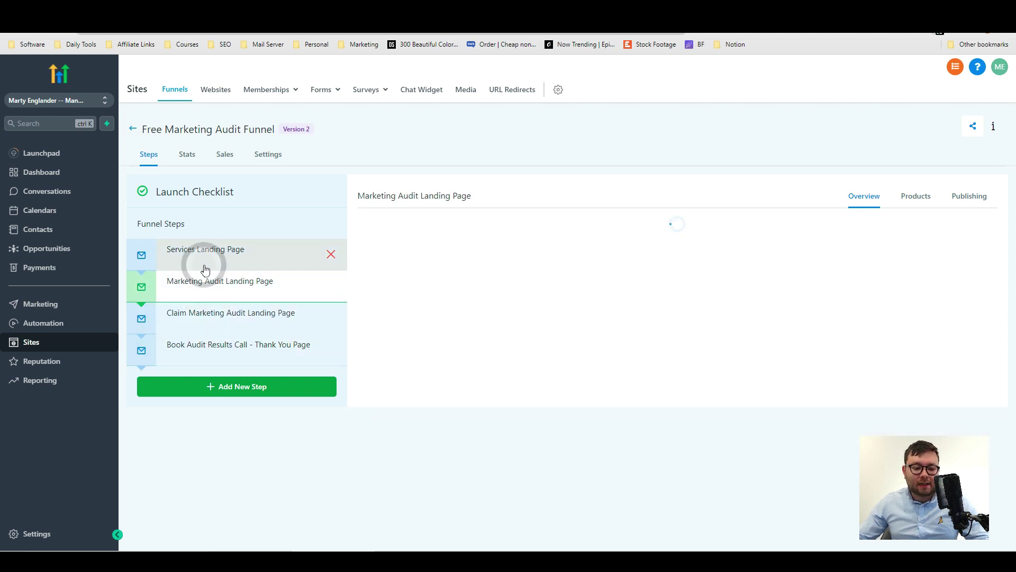
click(206, 267)
click(204, 291)
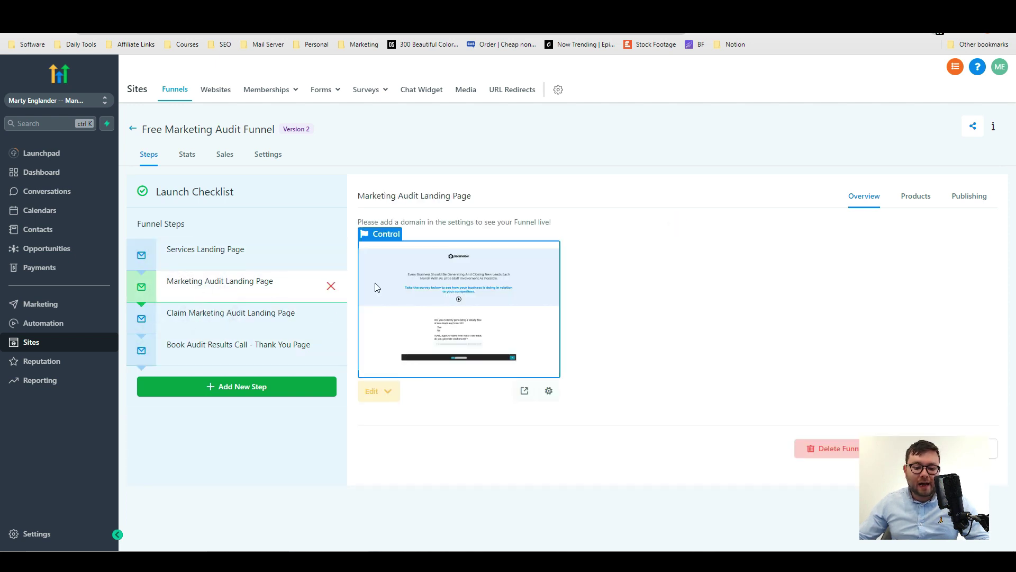
click(215, 248)
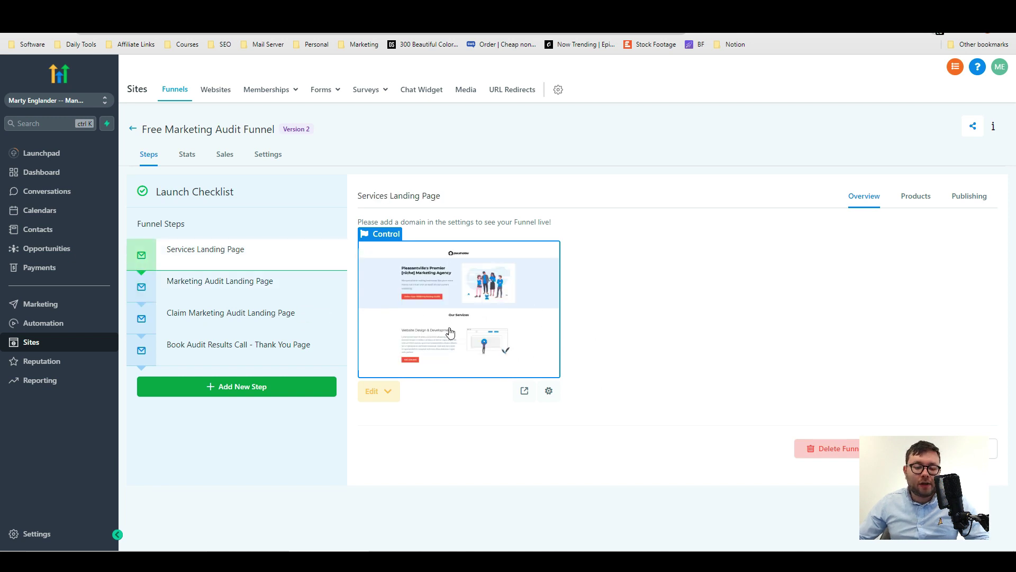
Start adding a Website Redesign product to the step, then go create the product in Payments.
click(916, 196)
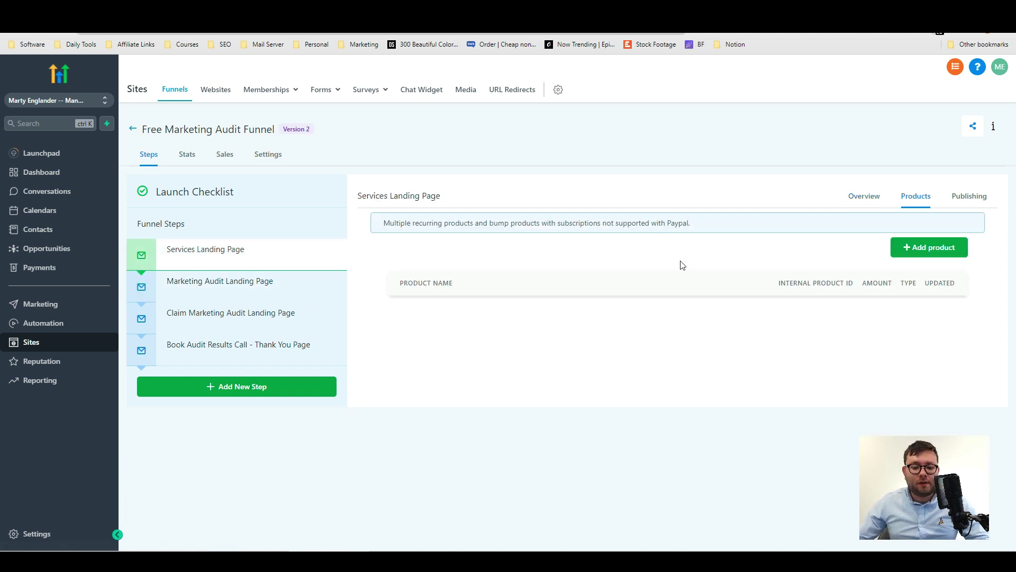
click(950, 257)
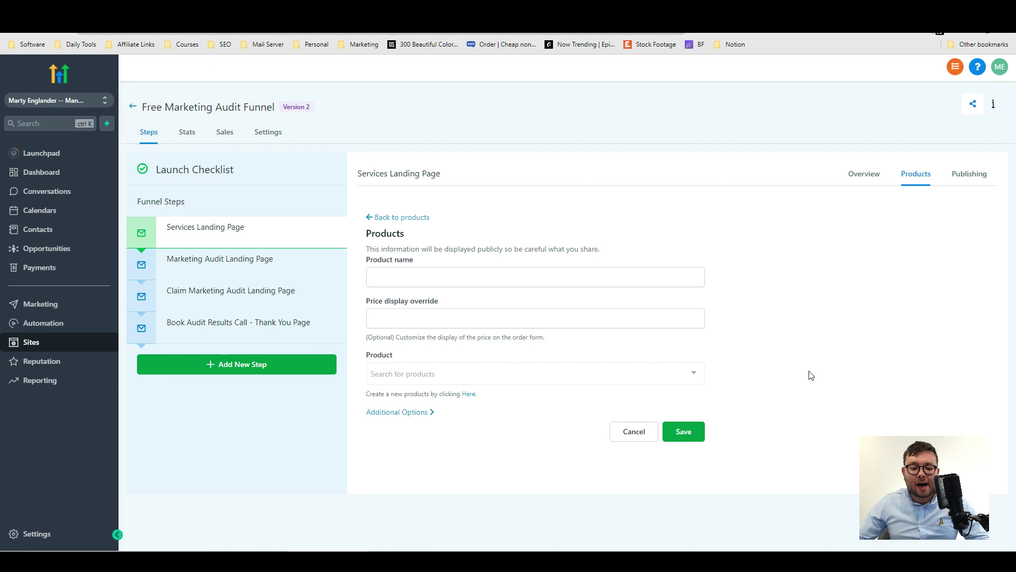
click(499, 276)
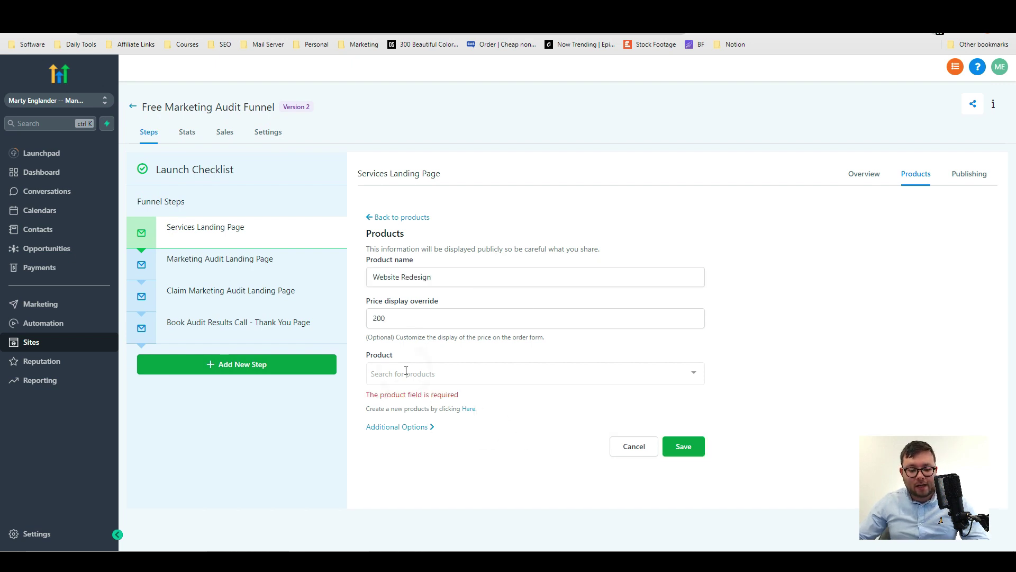
click(413, 372)
click(458, 426)
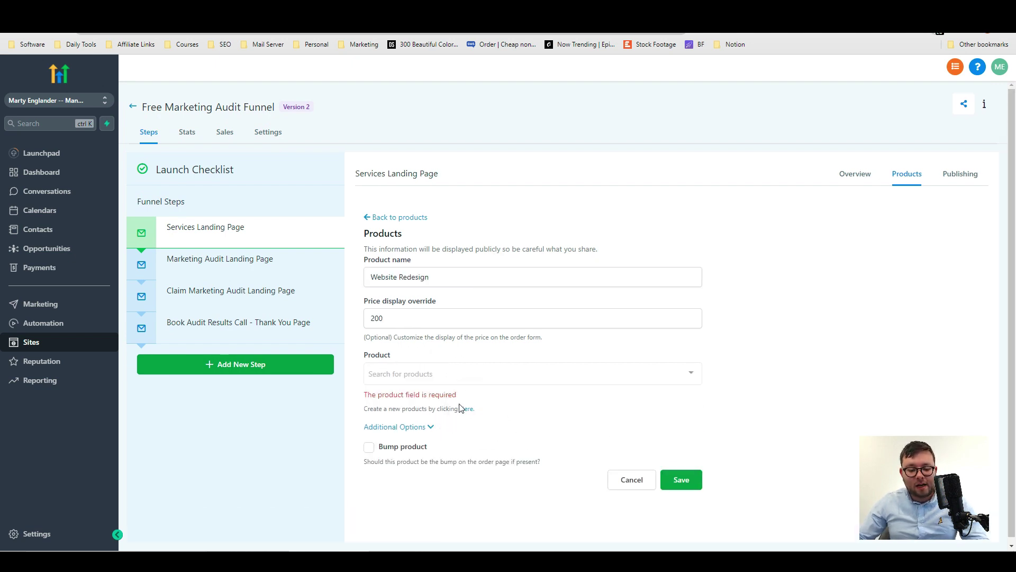
click(466, 409)
Create a 'Website Redesign' digital-goods product priced at £200, one-time.
click(569, 314)
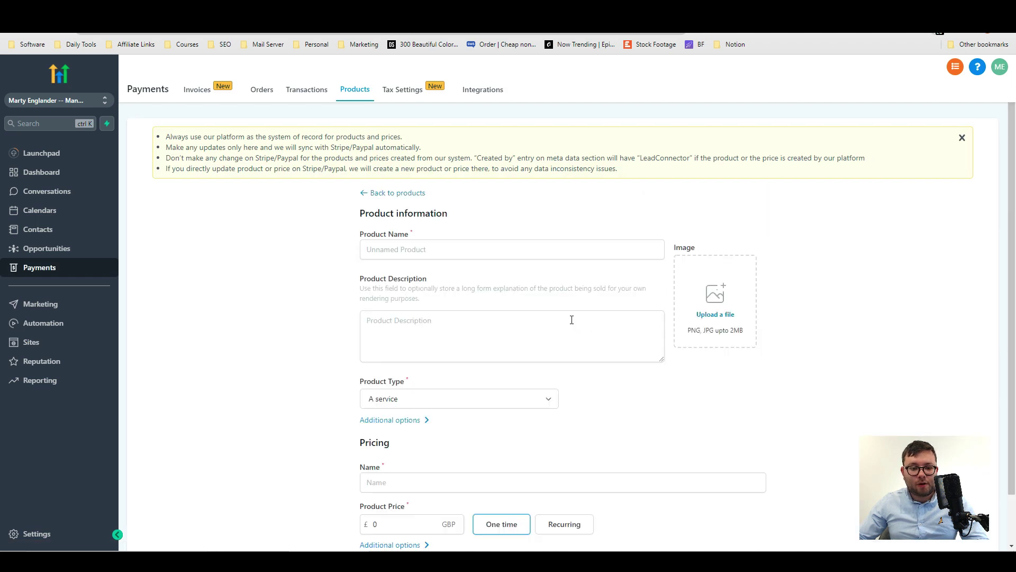
click(455, 247)
text(Website)
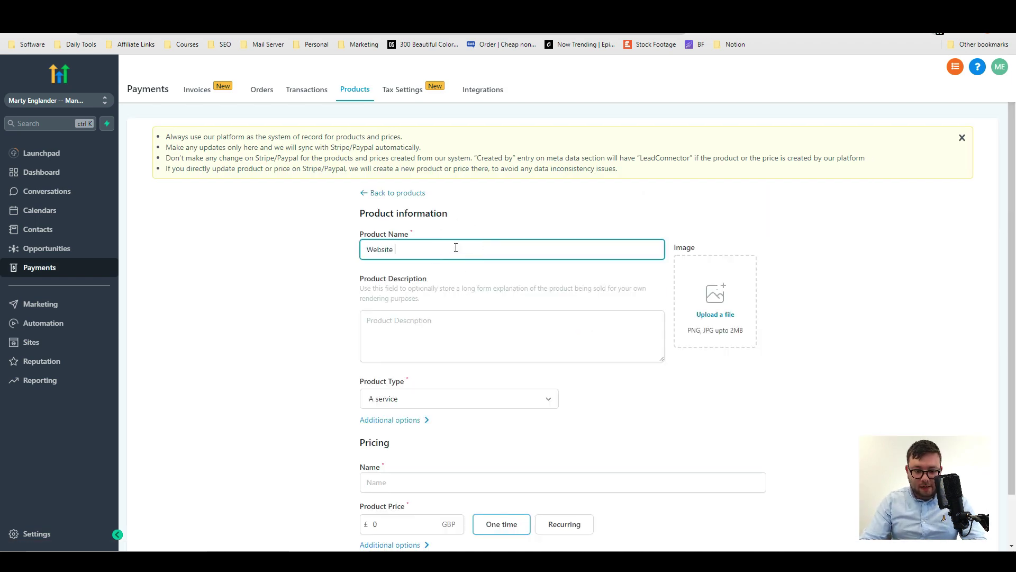
text( Redesig)
text(n)
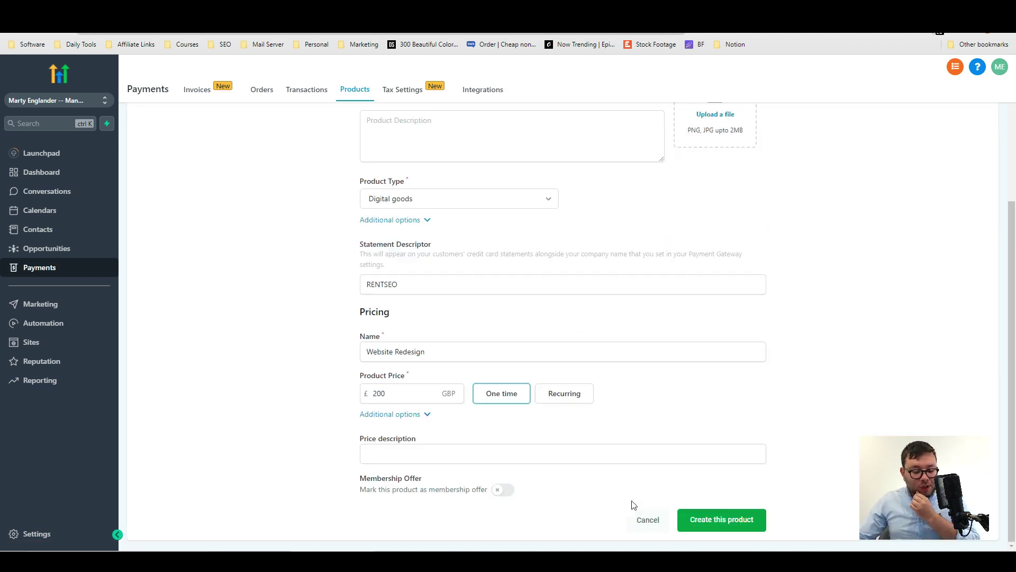
click(717, 525)
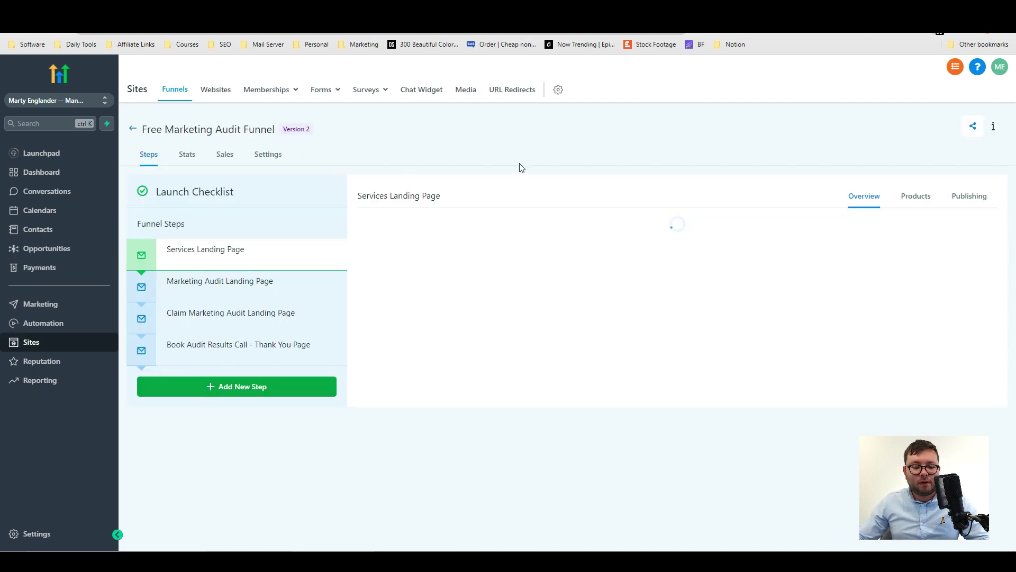
Attach the £200 Website Redesign product to the Services Landing Page step and save it.
click(916, 196)
click(934, 245)
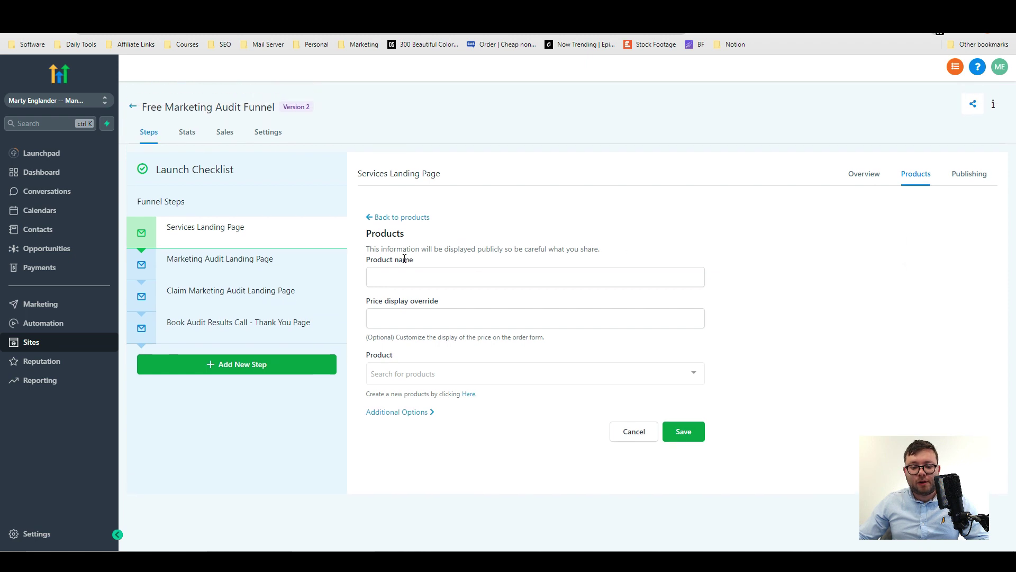
text(Website Redesign)
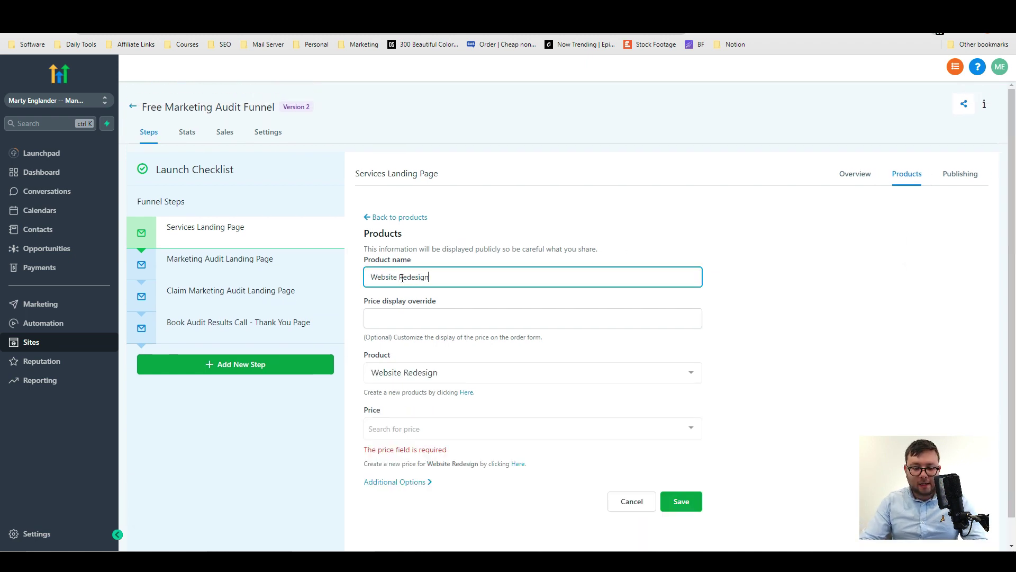
click(682, 503)
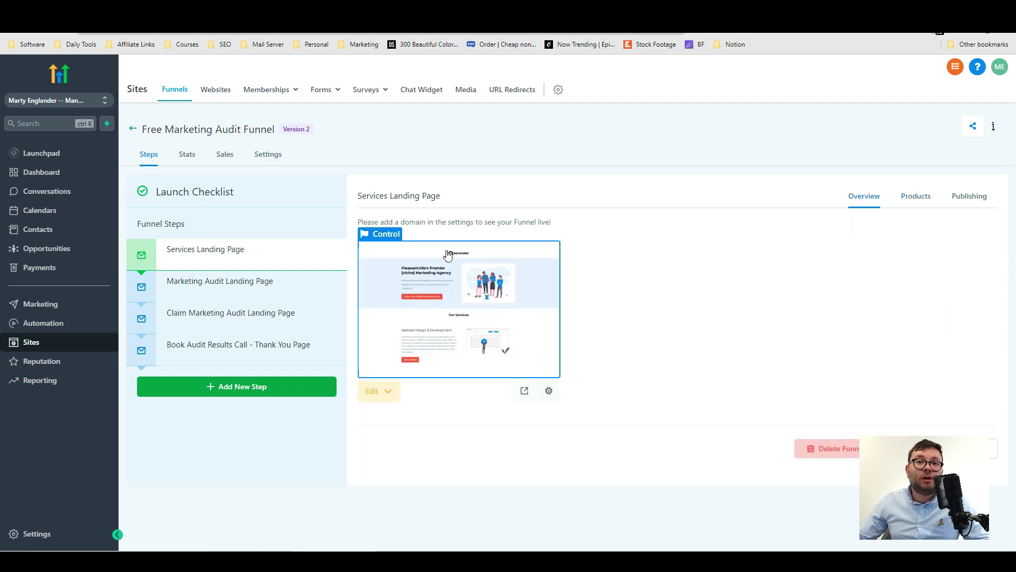
click(864, 196)
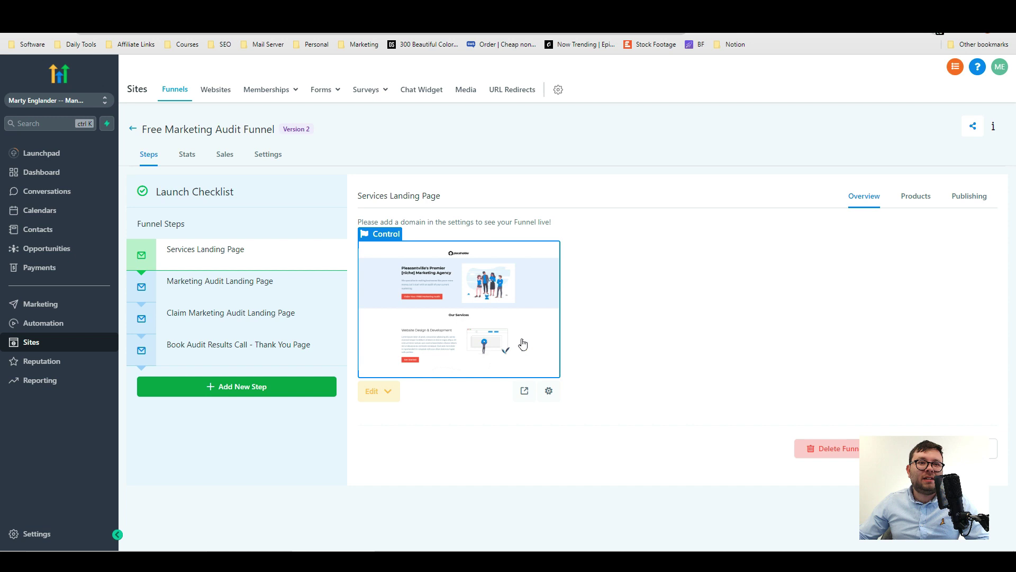
Open the Services Landing Page for editing in the page builder.
click(377, 393)
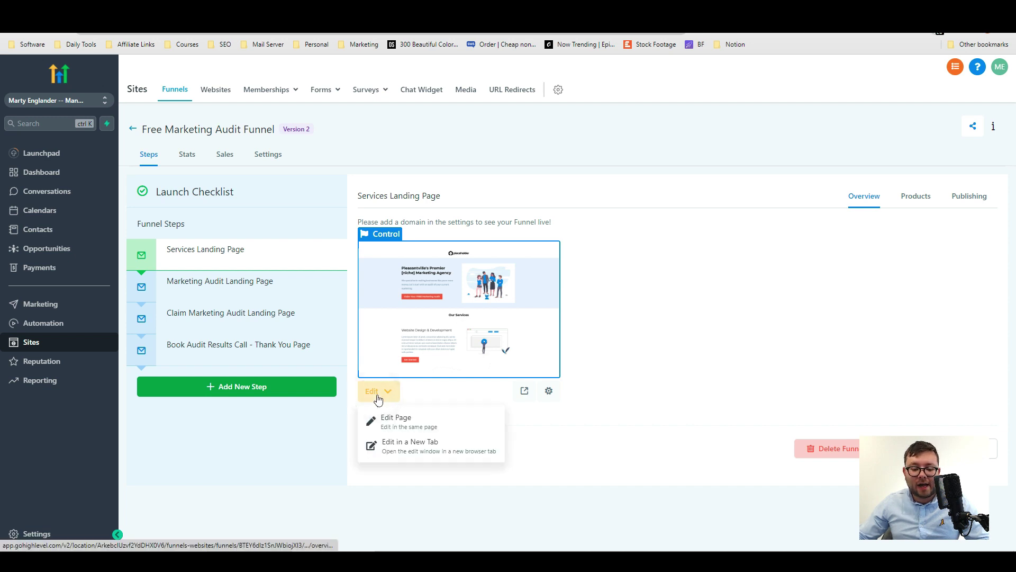
click(407, 422)
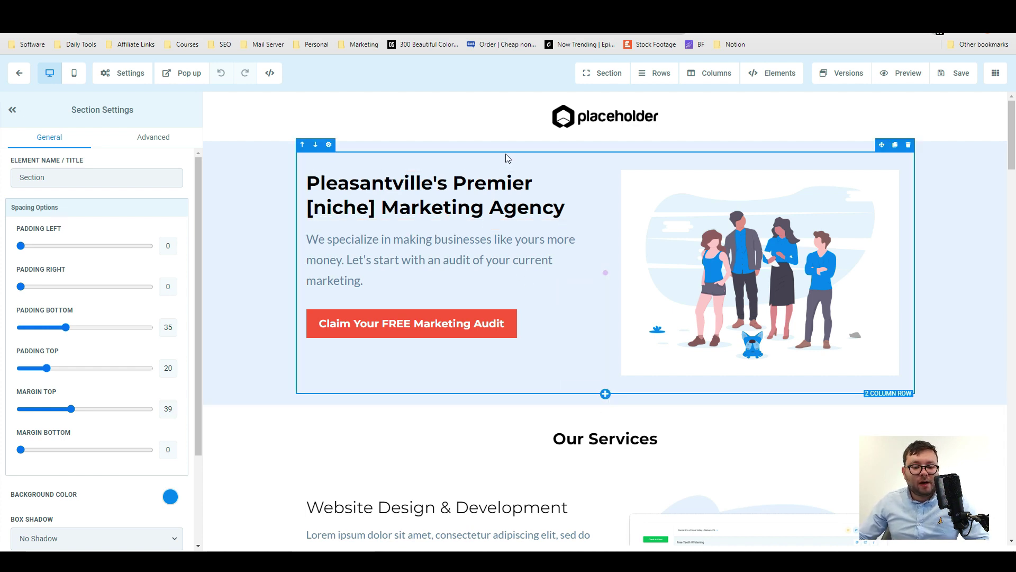
scroll(546, 271, down, 3)
scroll(612, 283, down, 4)
scroll(619, 307, up, 7)
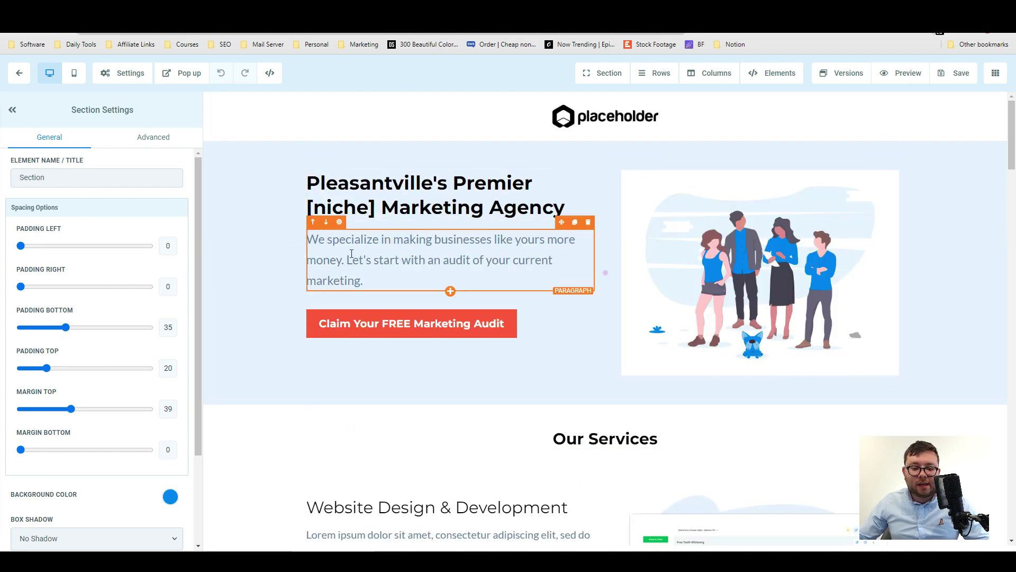
Change '[niche]' in the hero headline to '[hello]'.
click(369, 208)
double_click(360, 207)
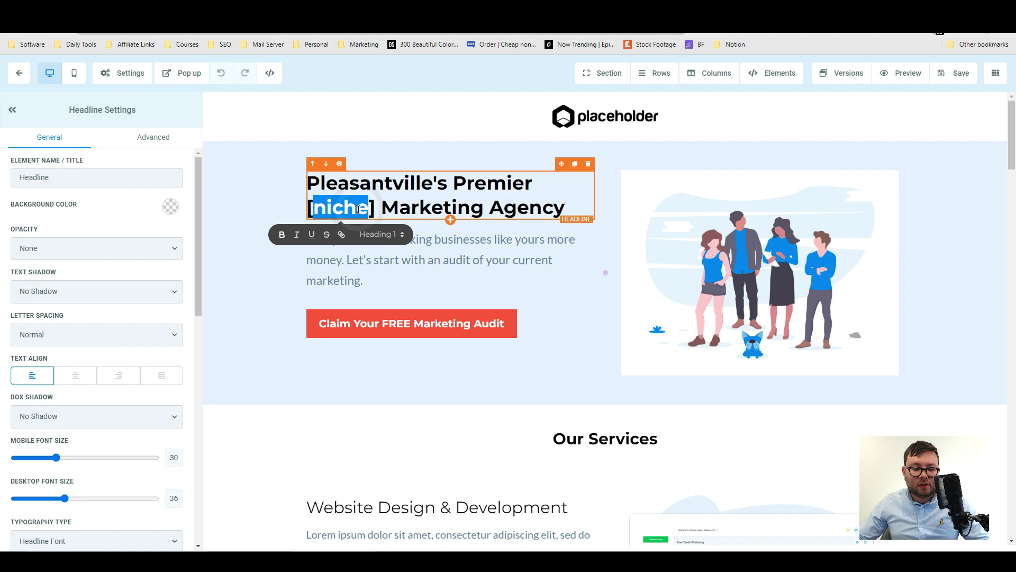
text(hello)
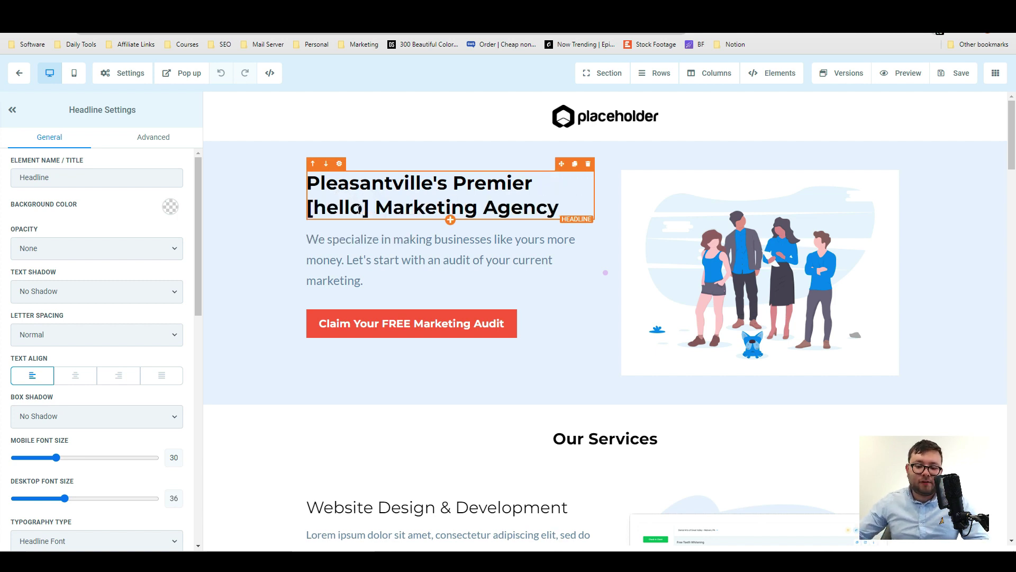
click(492, 239)
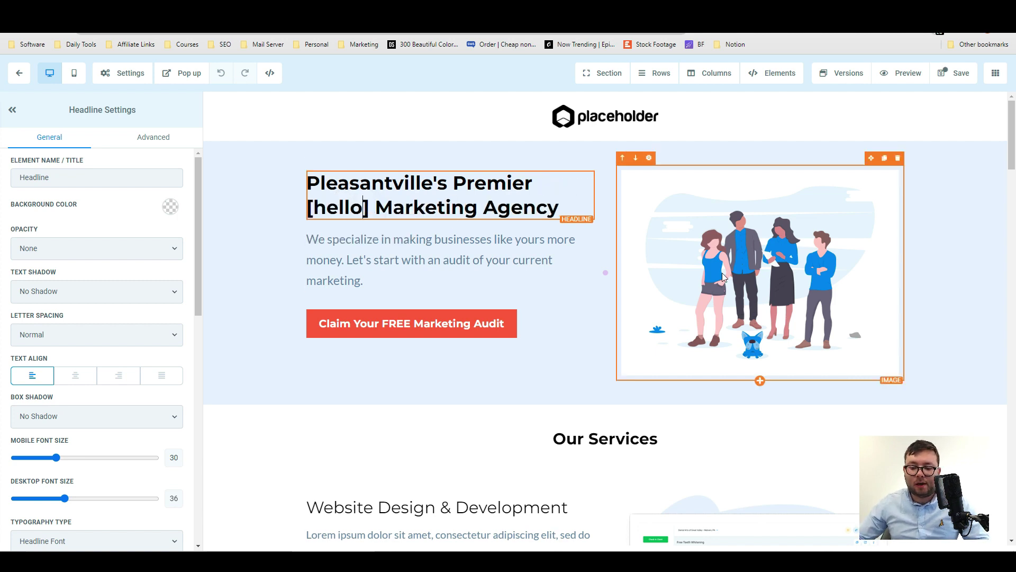
Give the hero image left padding 47 and right padding 41.
click(772, 306)
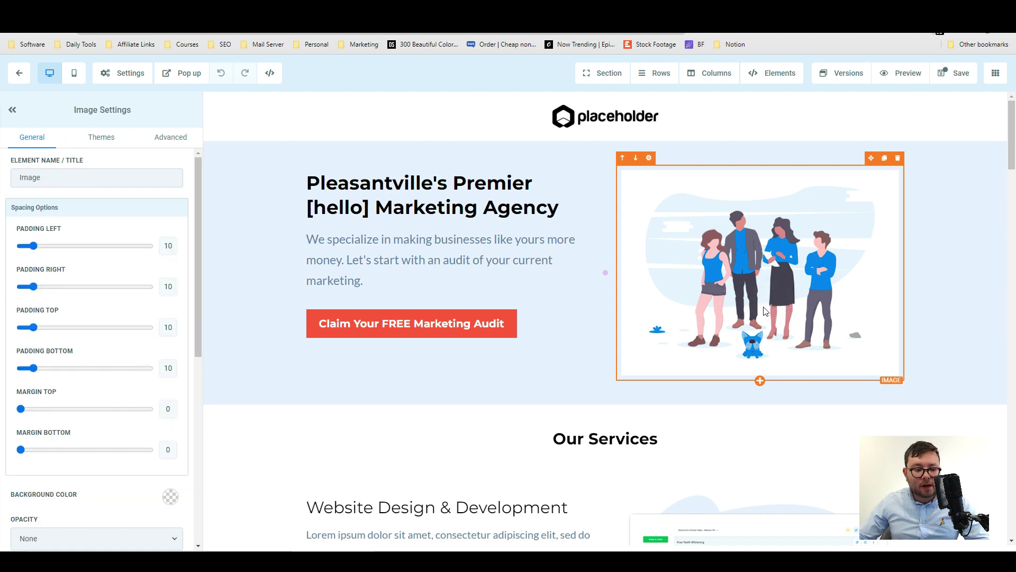
drag(34, 246, 81, 245)
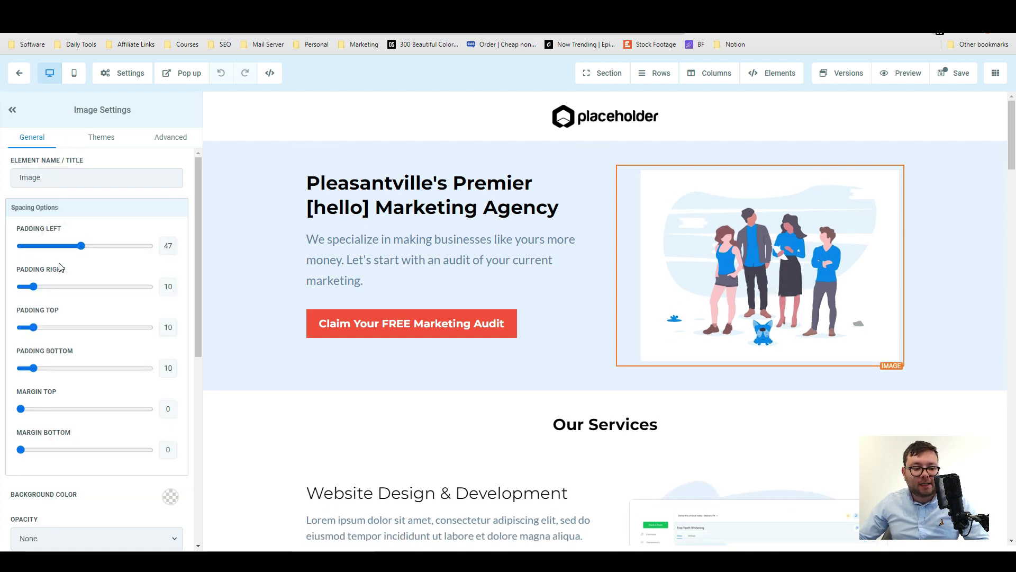
drag(34, 287, 73, 287)
scroll(98, 354, down, 4)
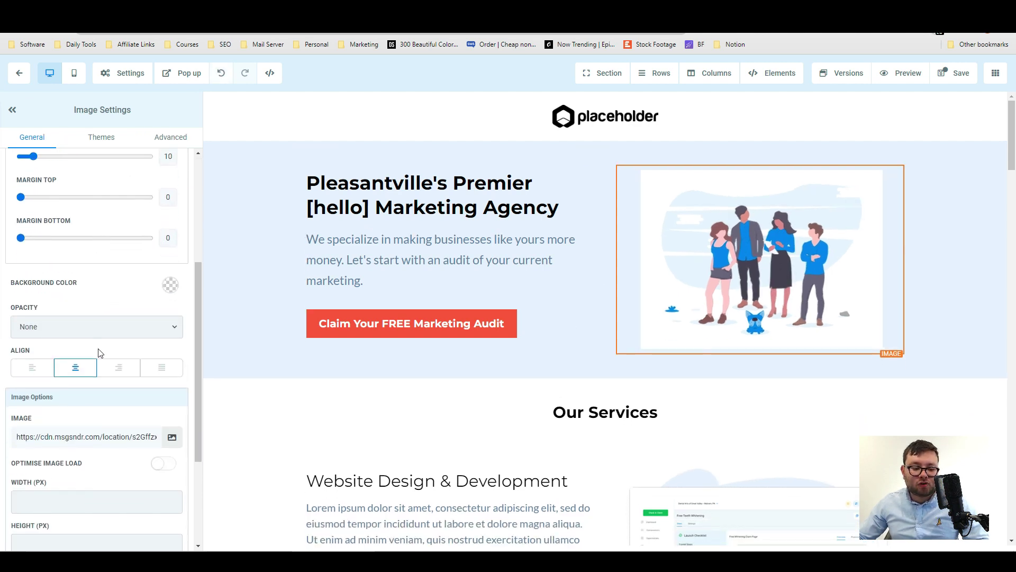
scroll(75, 328, down, 3)
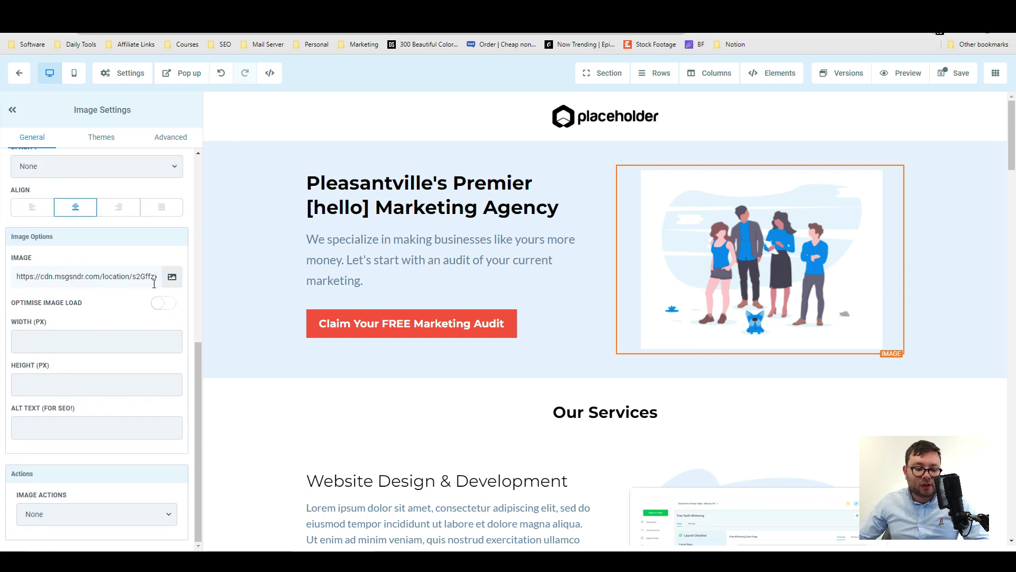
click(171, 275)
key(Escape)
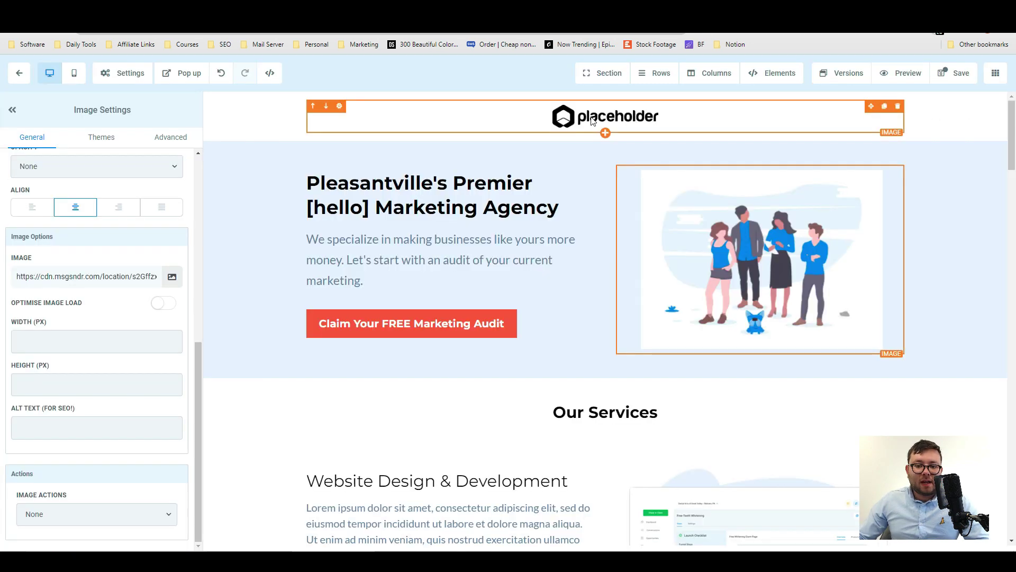
click(614, 74)
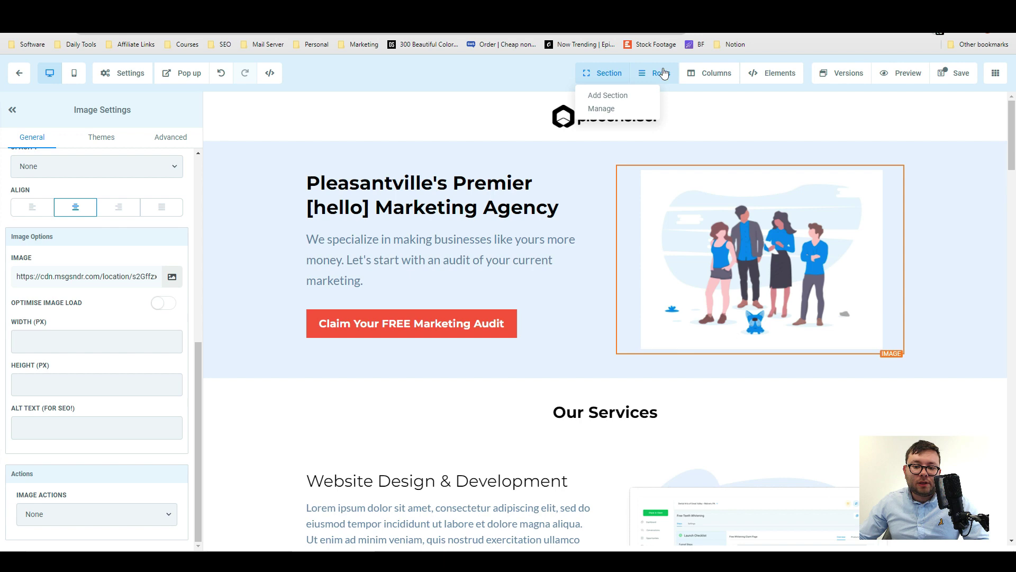
Jump through the Website Design, SEO, Paid Advertising and Reputation Management sections.
click(619, 108)
click(857, 203)
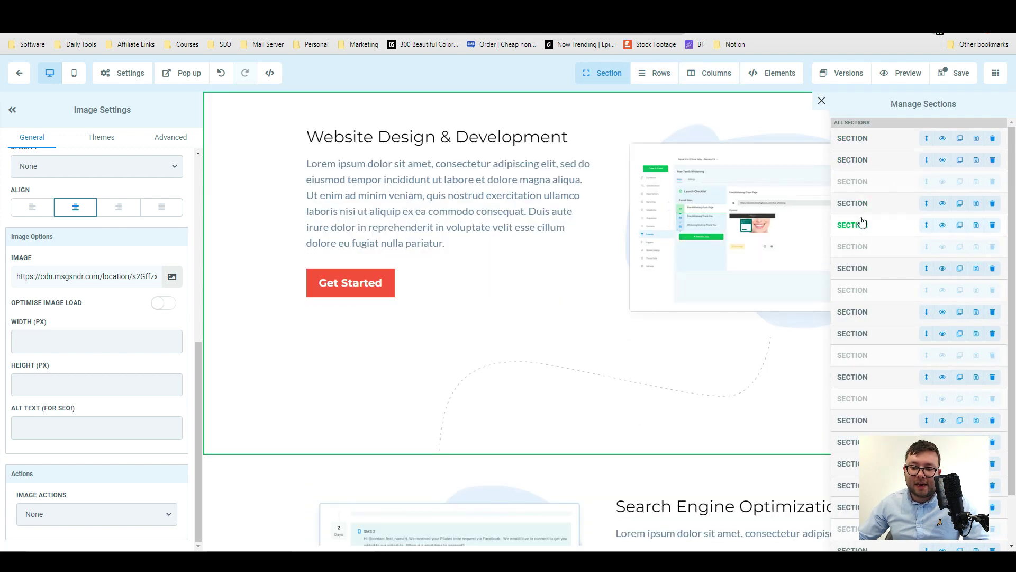
click(860, 269)
click(862, 312)
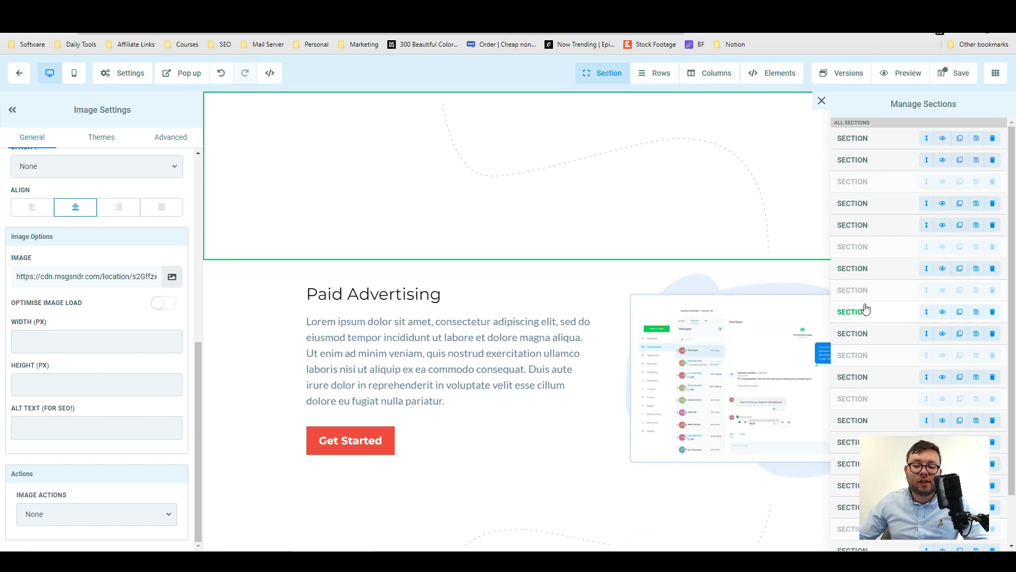
click(864, 377)
In the element list, drag the hero paragraph above the headline.
mouse_move(770, 77)
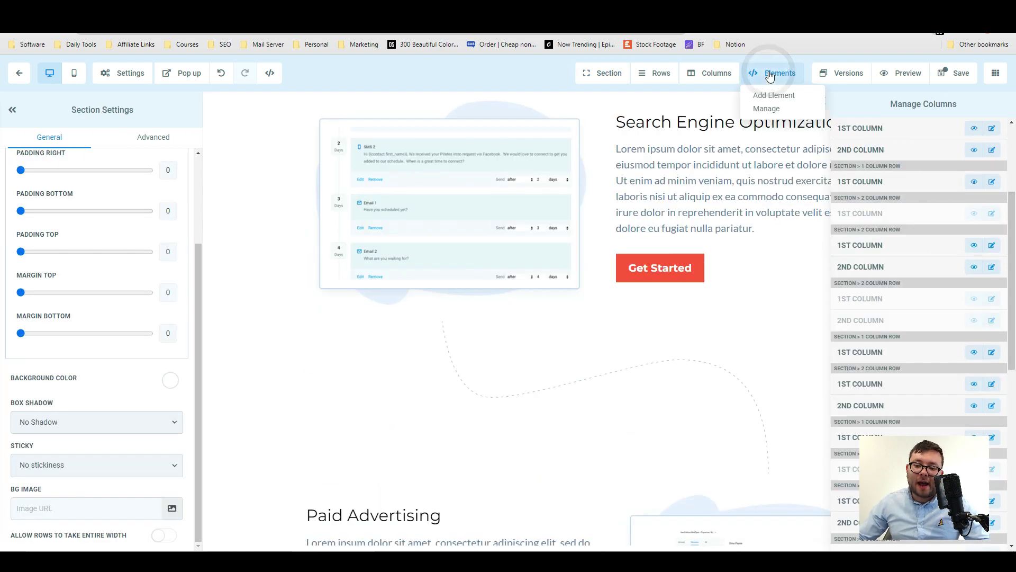
click(768, 108)
click(874, 214)
click(862, 175)
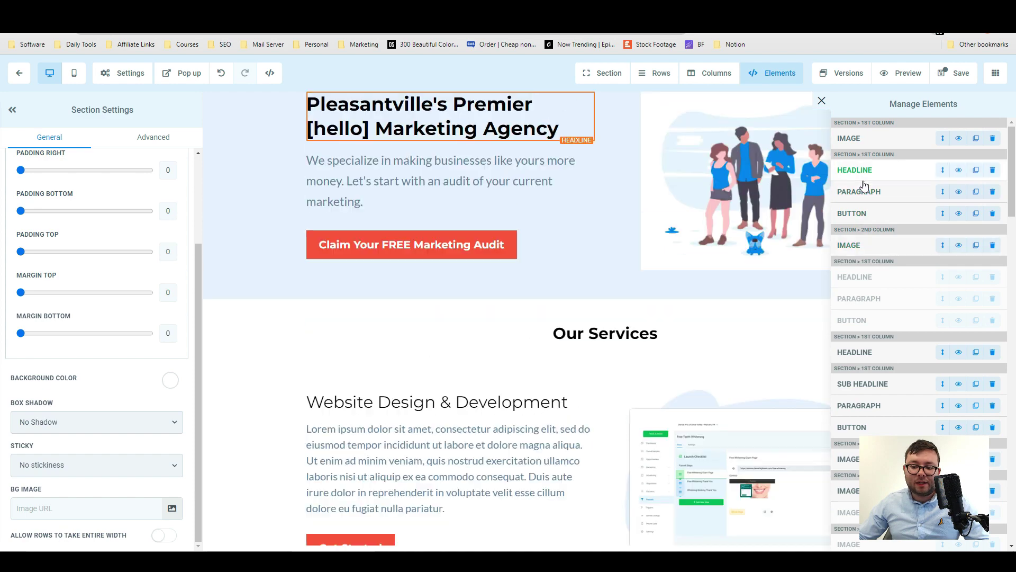
click(863, 212)
click(876, 197)
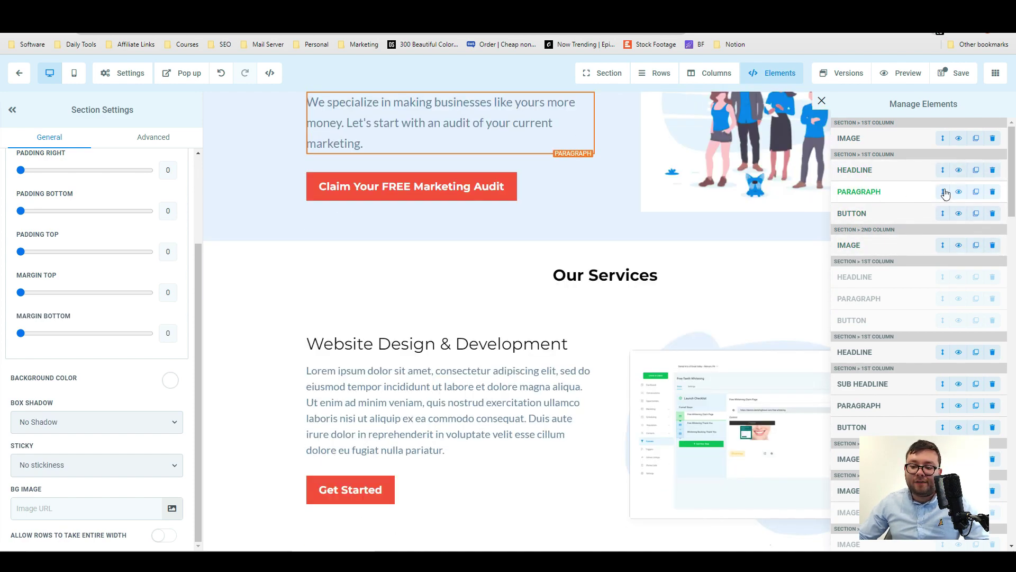
drag(942, 191, 944, 174)
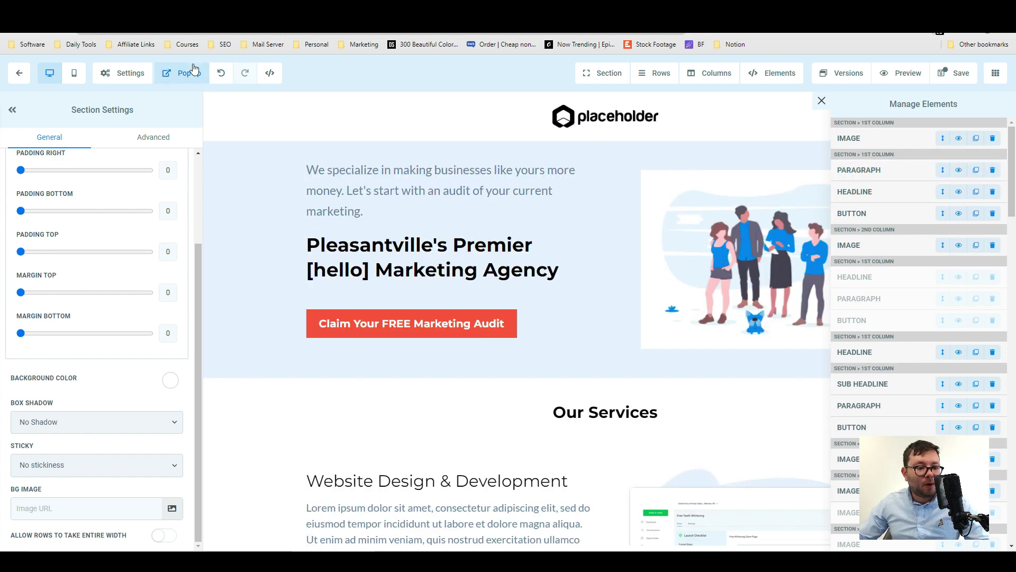
Insert a lead form element into the page's empty popup.
click(188, 74)
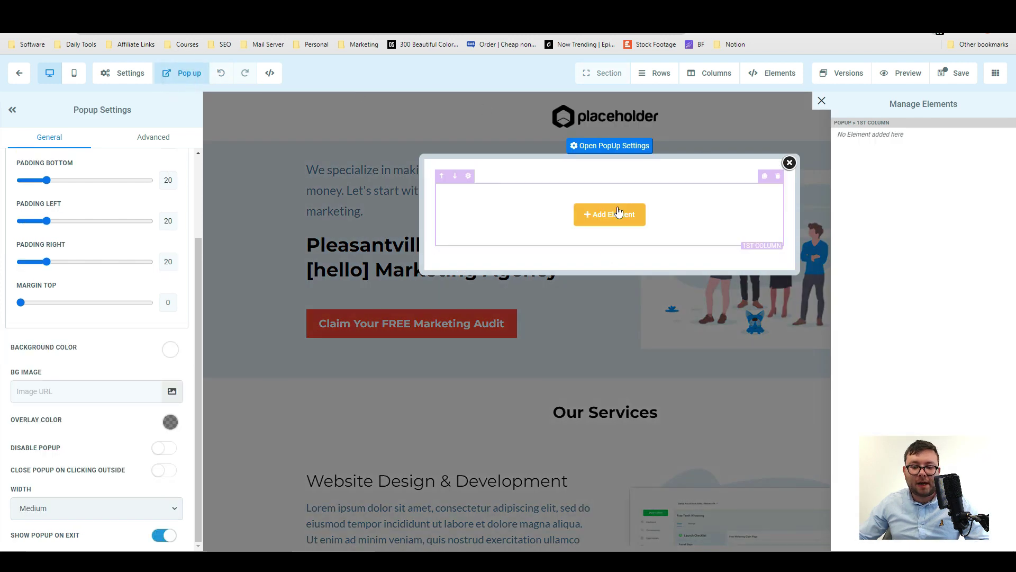
click(613, 213)
scroll(868, 318, down, 8)
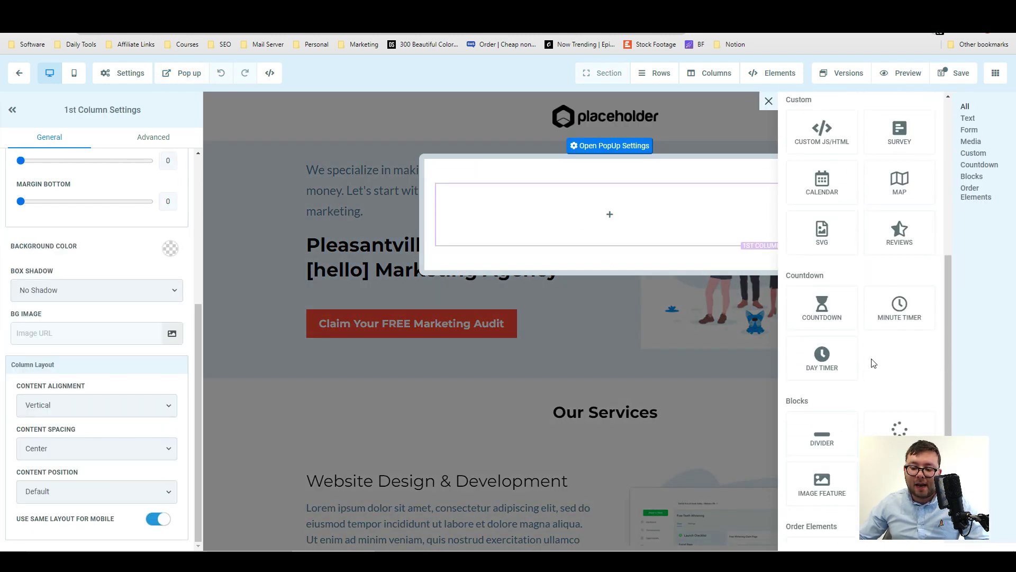
scroll(863, 328, up, 8)
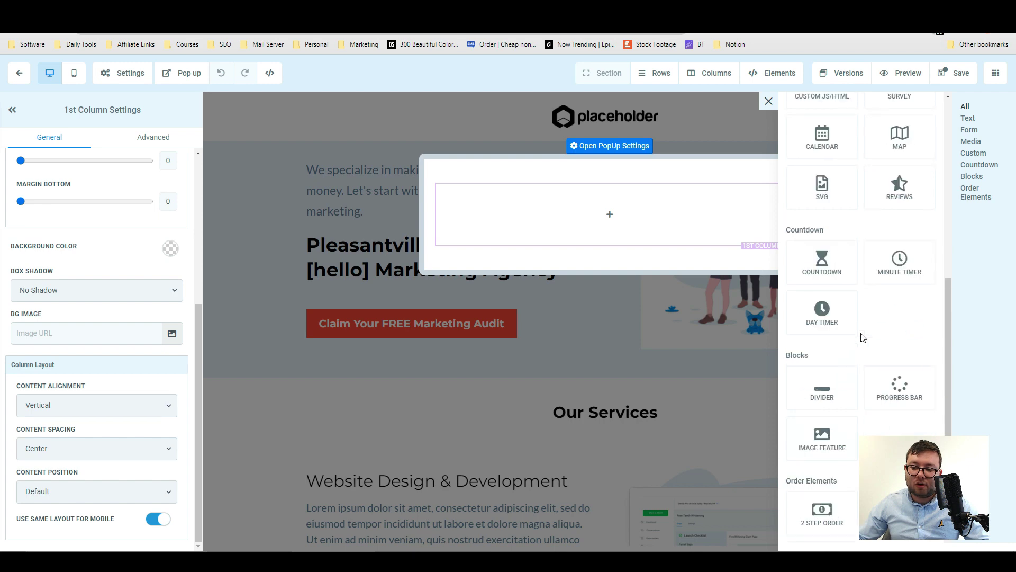
click(970, 131)
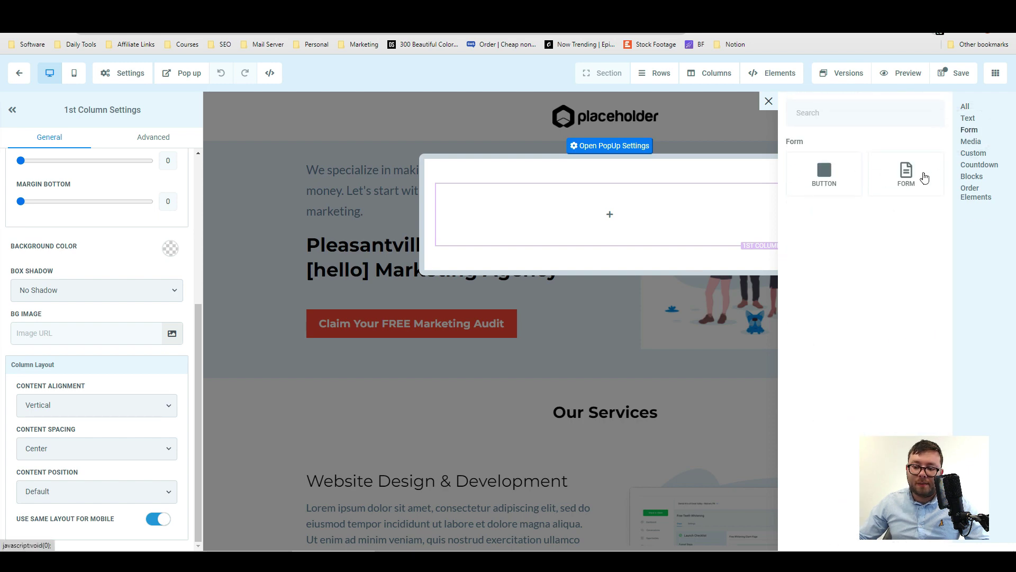
click(906, 175)
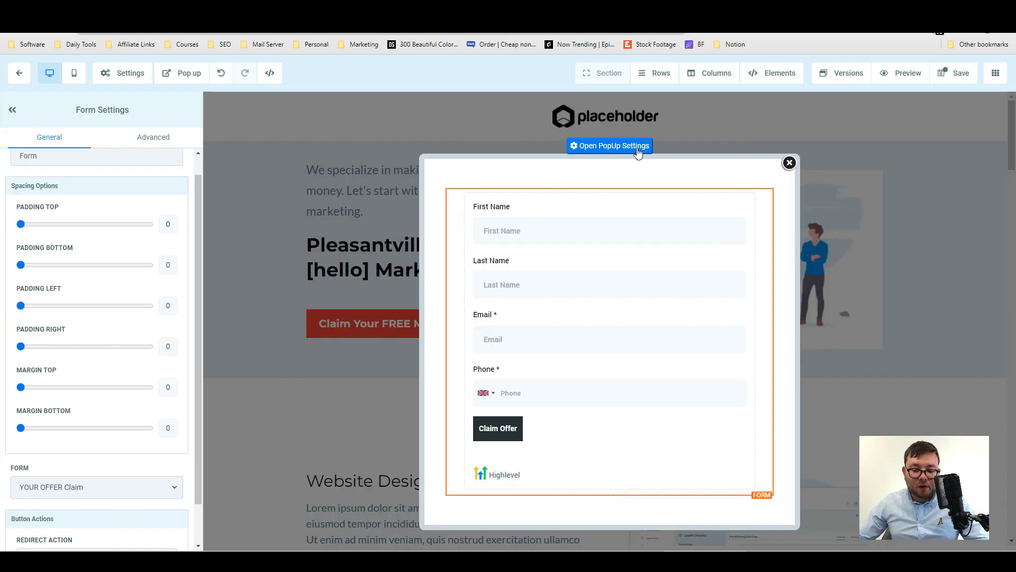
Review the popup's border and styling settings and preview it on mobile.
click(606, 152)
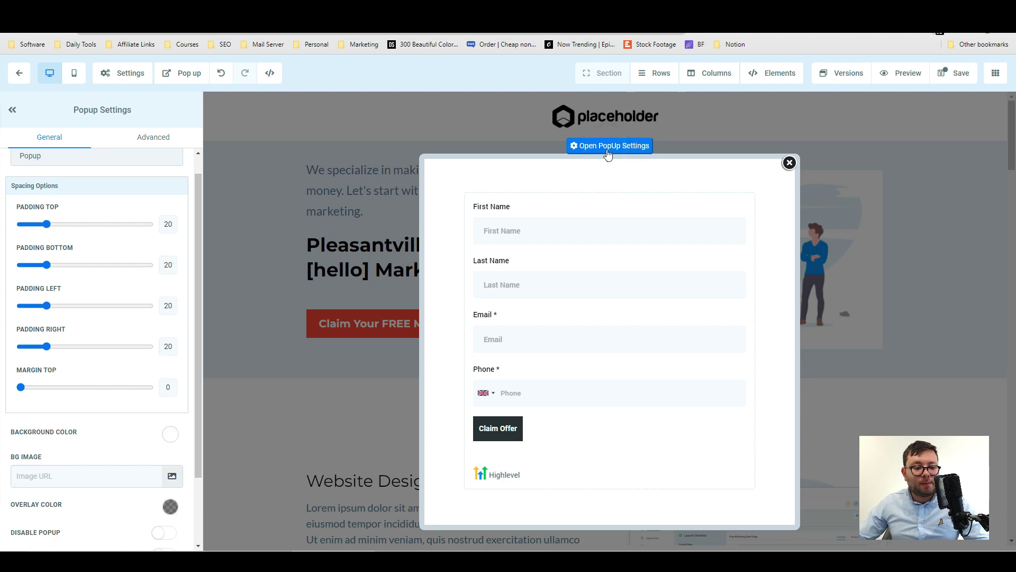
click(151, 139)
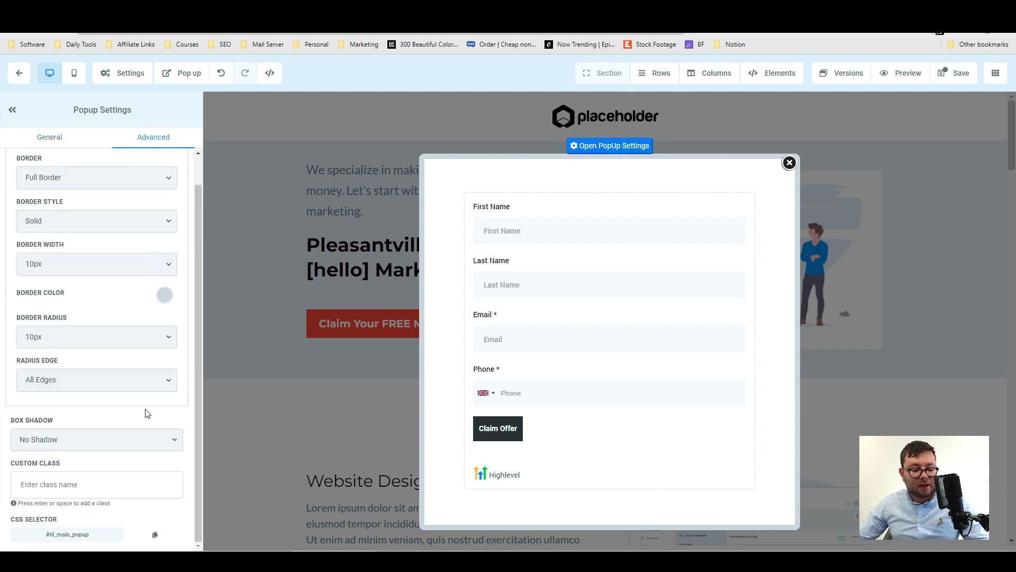
click(73, 73)
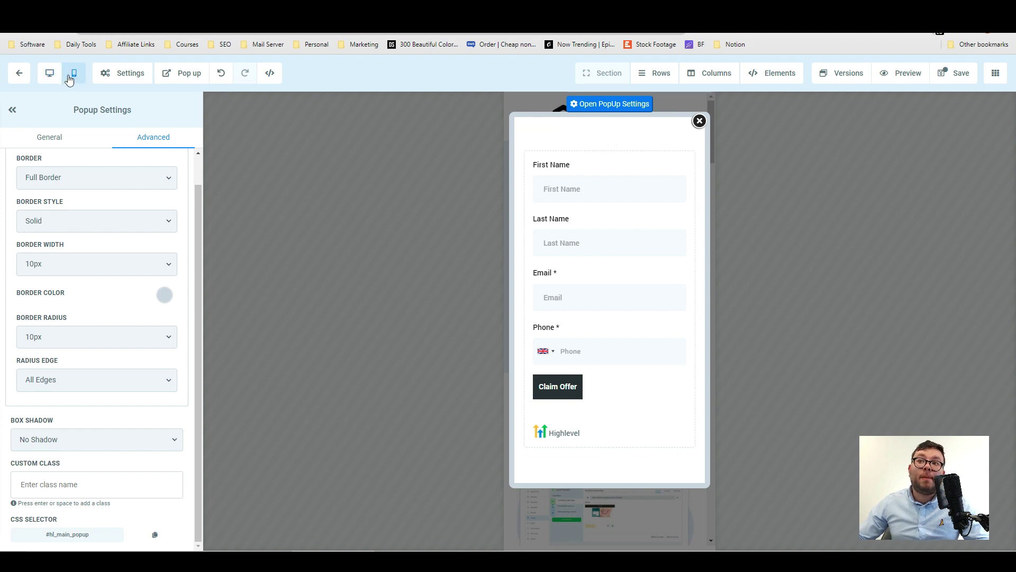
click(121, 79)
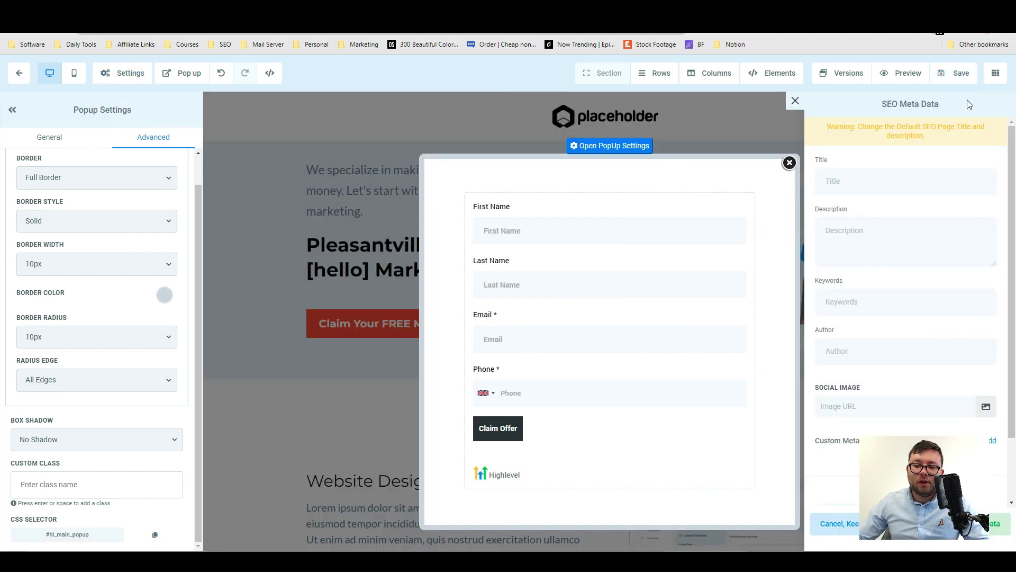
Switch to another funnel page, landing on the Marketing Audit Landing Page step overview.
click(995, 74)
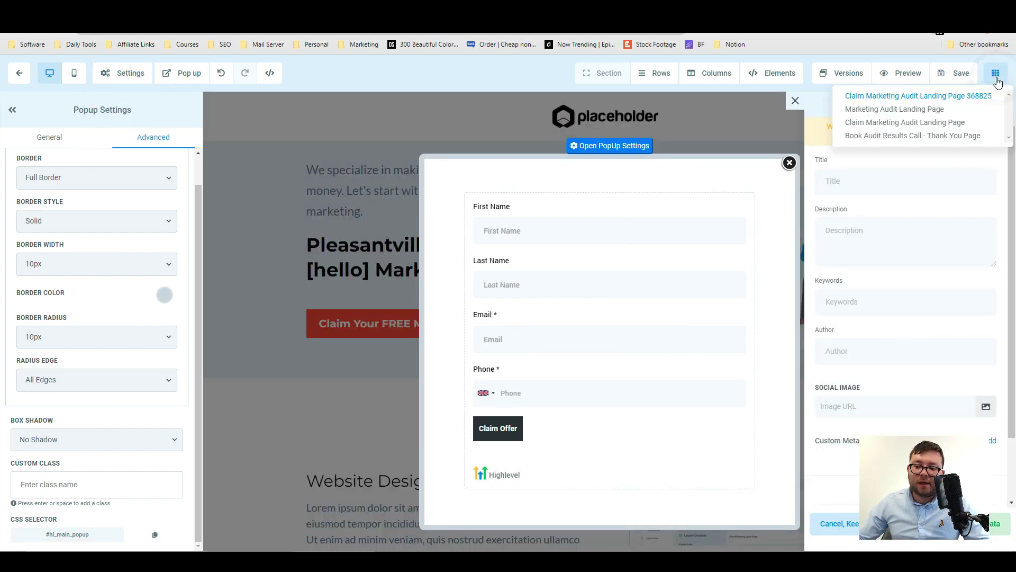
click(910, 124)
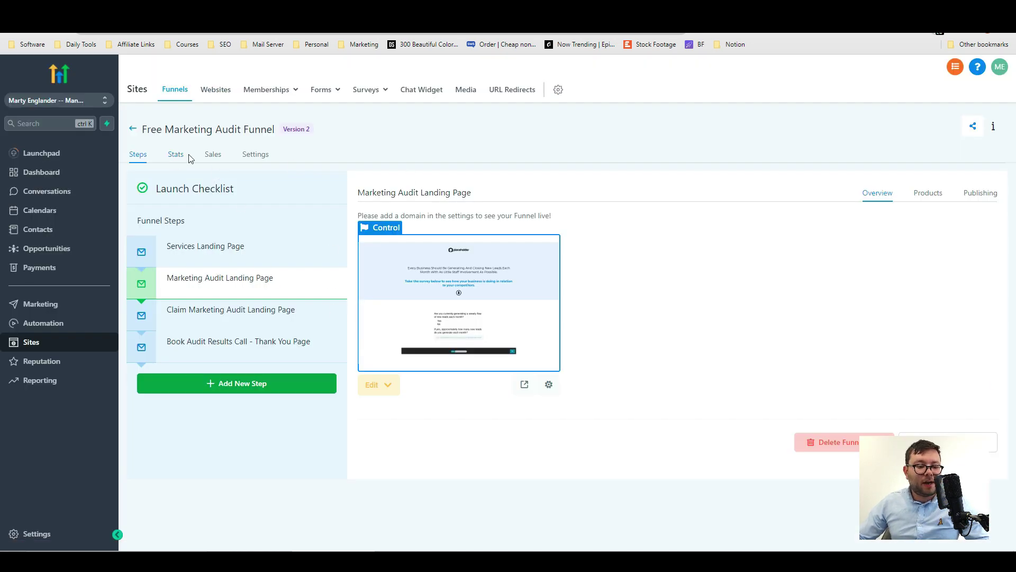
Review the funnel's page views and opt-ins, its sales and orders, then its settings.
click(177, 155)
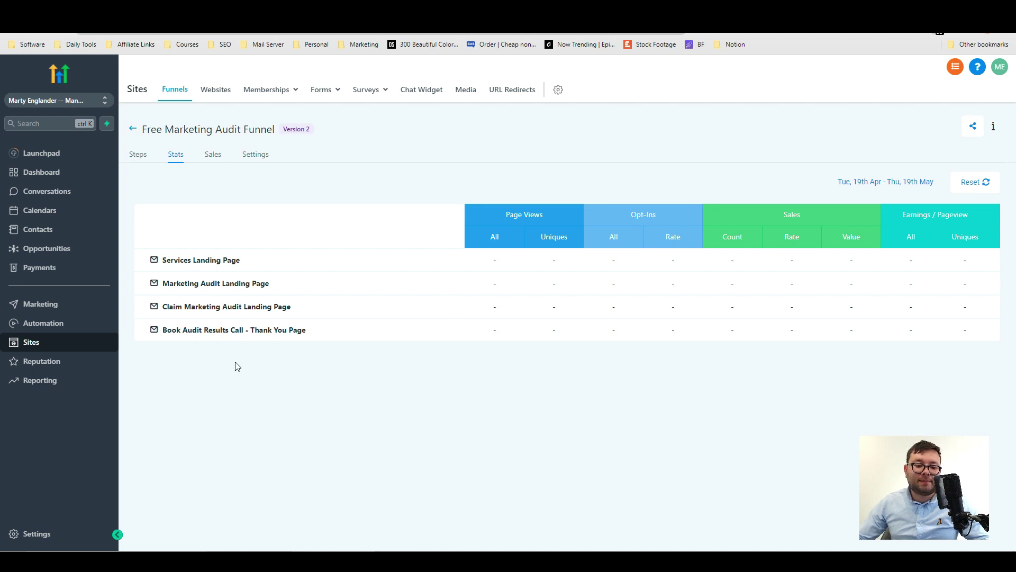
click(213, 155)
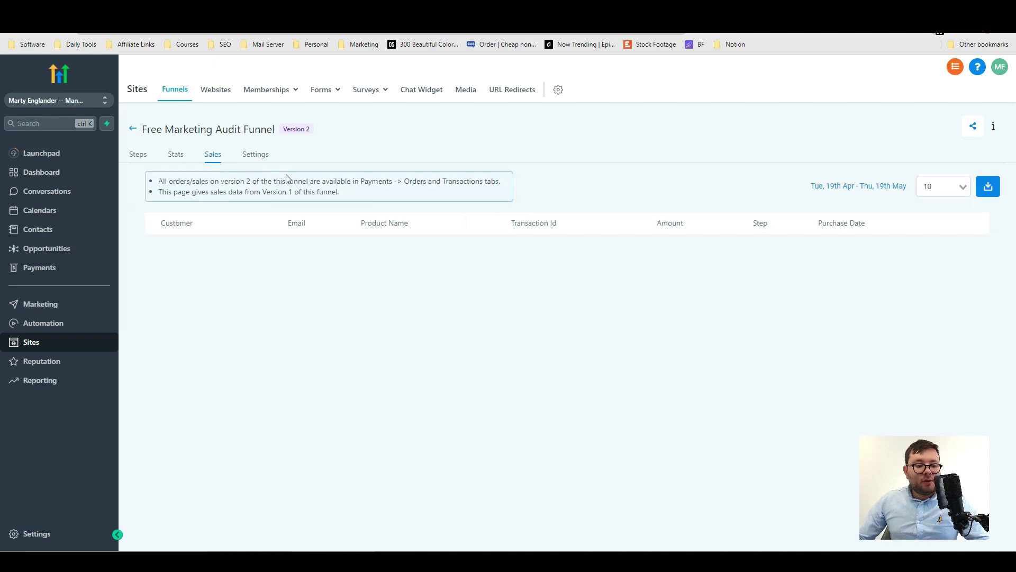
click(256, 161)
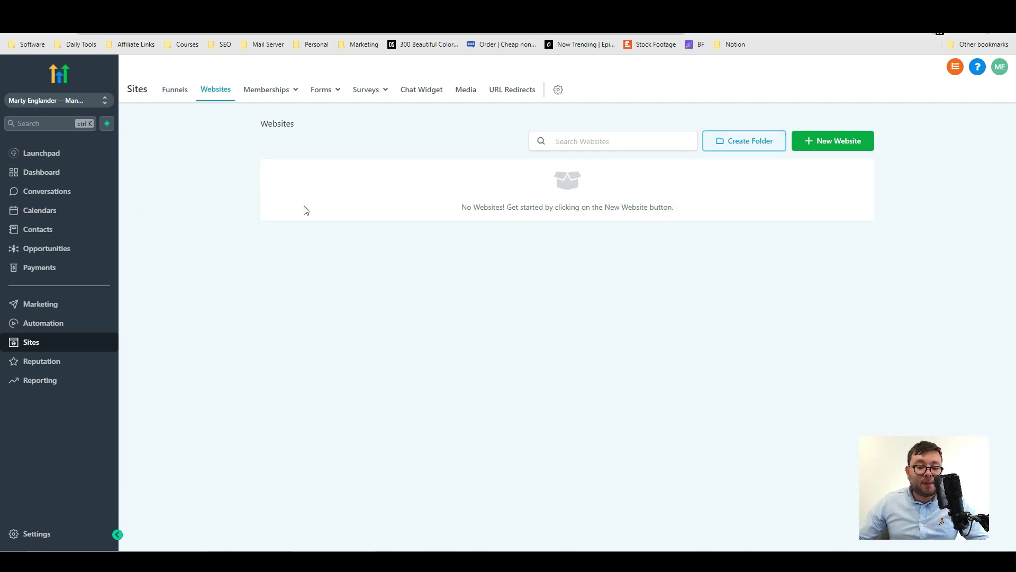
Start a new website from the template library and browse the Auto Dealers templates.
click(808, 147)
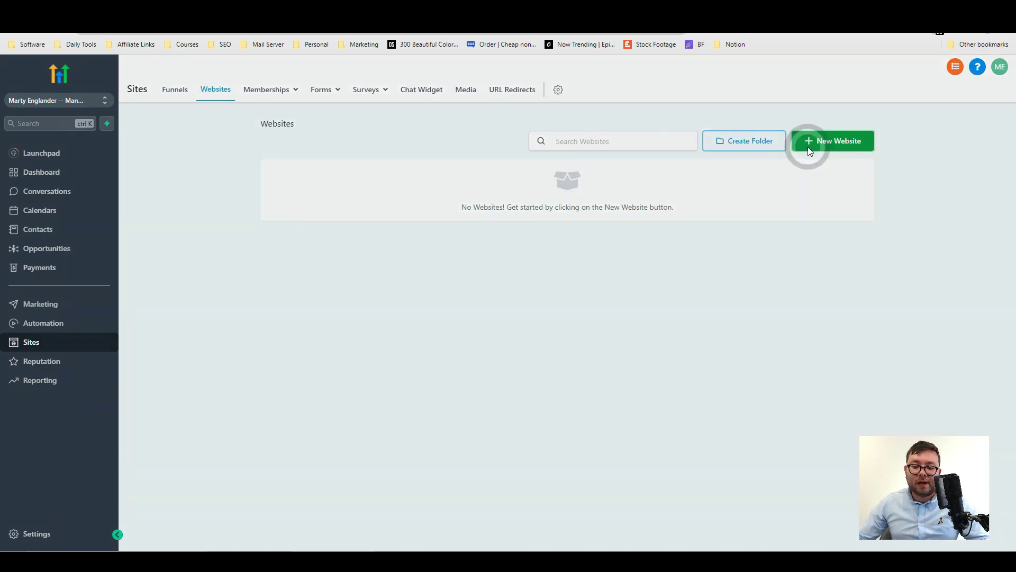
click(445, 181)
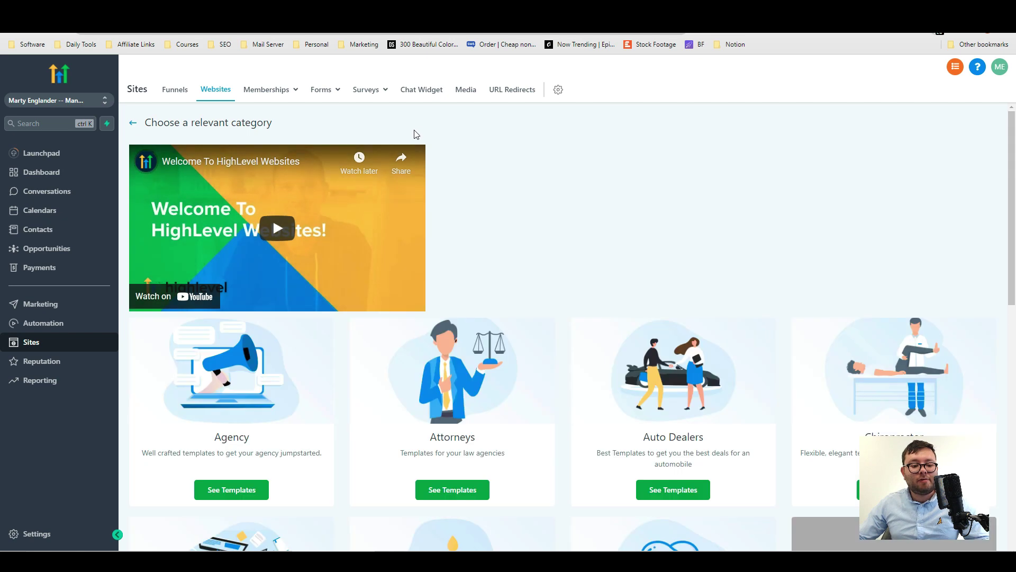
scroll(235, 258, down, 3)
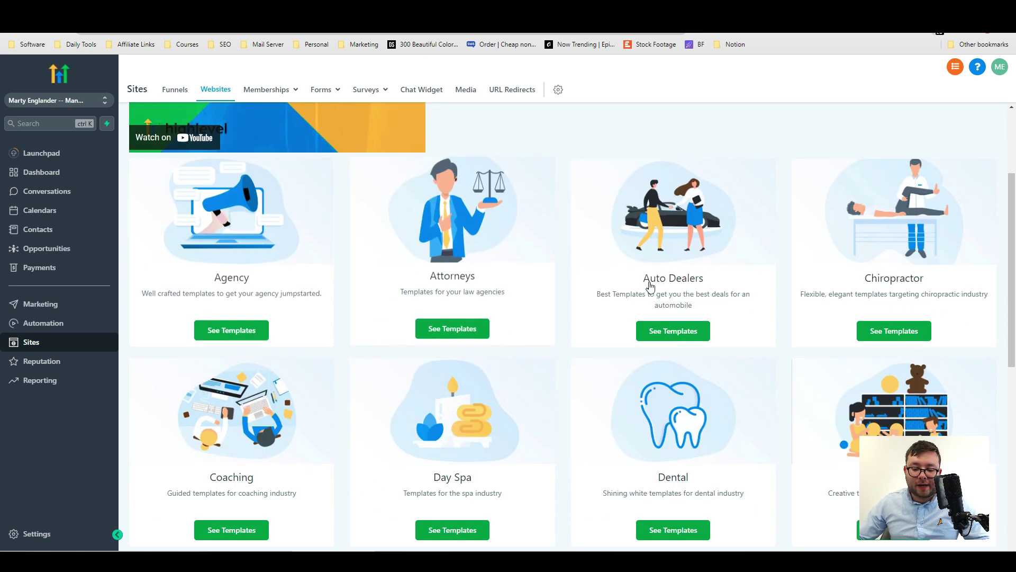
click(688, 324)
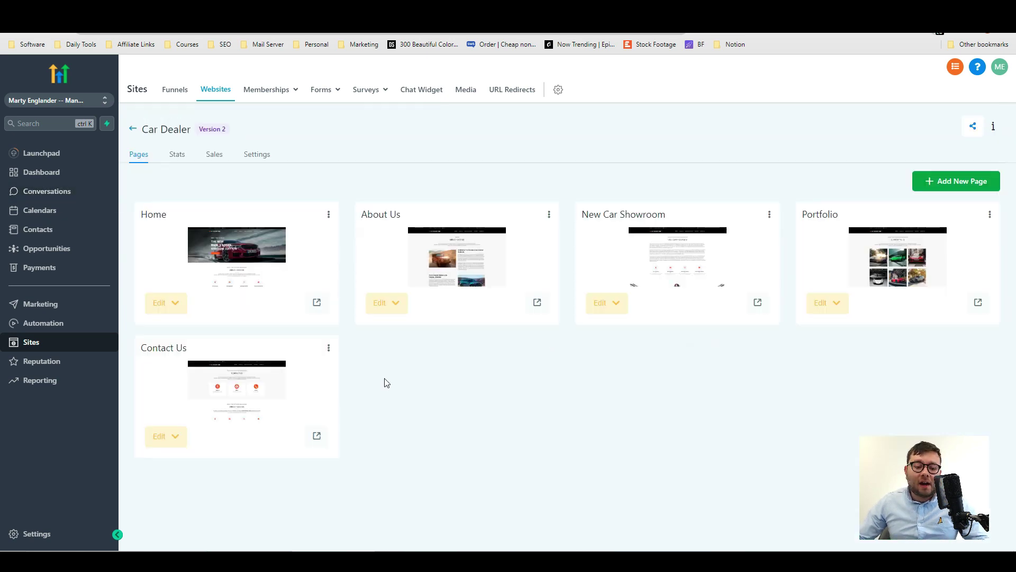
Open the Car Dealer site's Home page in the editor and scroll through it.
click(170, 303)
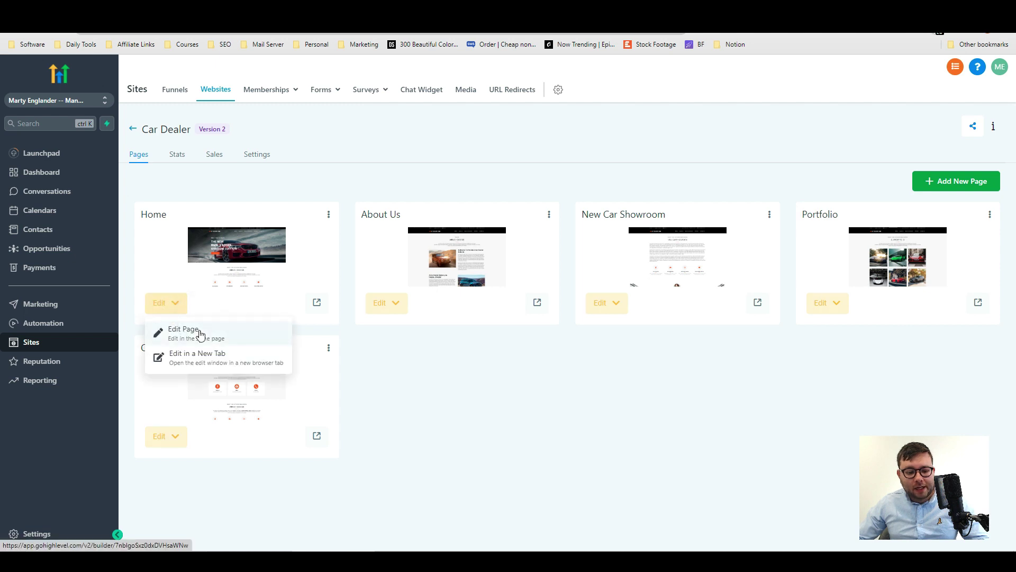
click(333, 309)
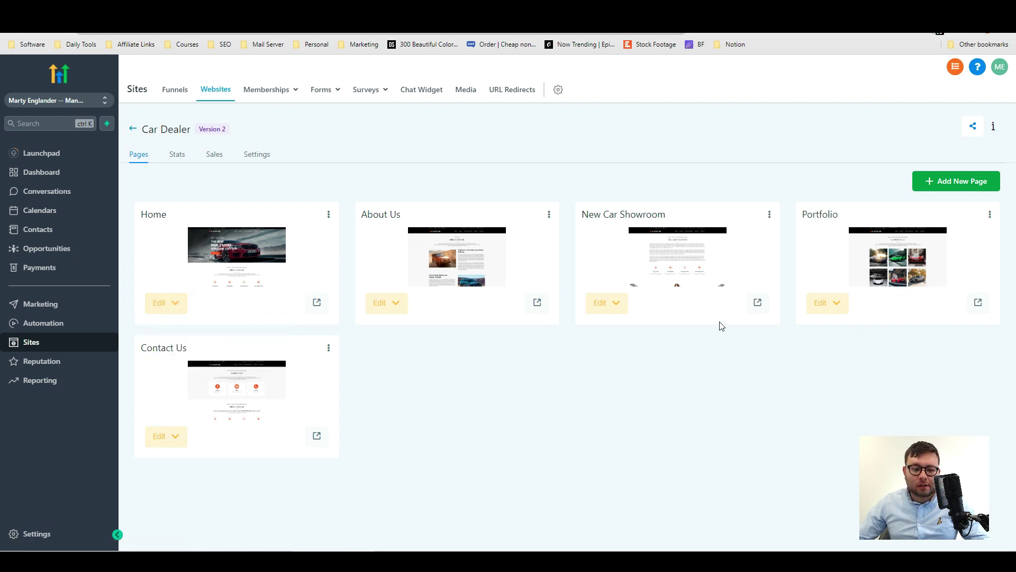
click(164, 302)
click(199, 330)
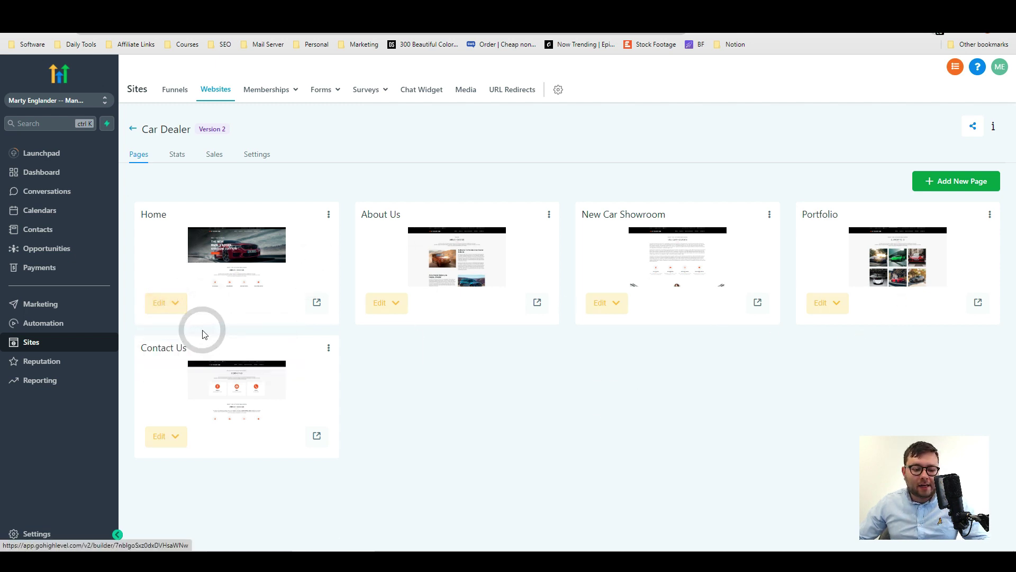
scroll(521, 238, down, 12)
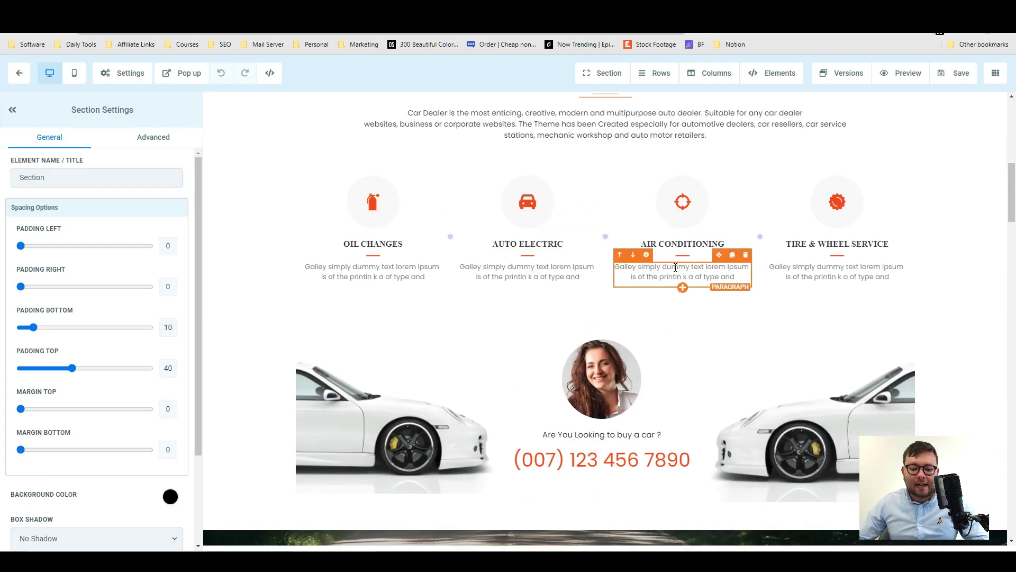
scroll(635, 317, down, 10)
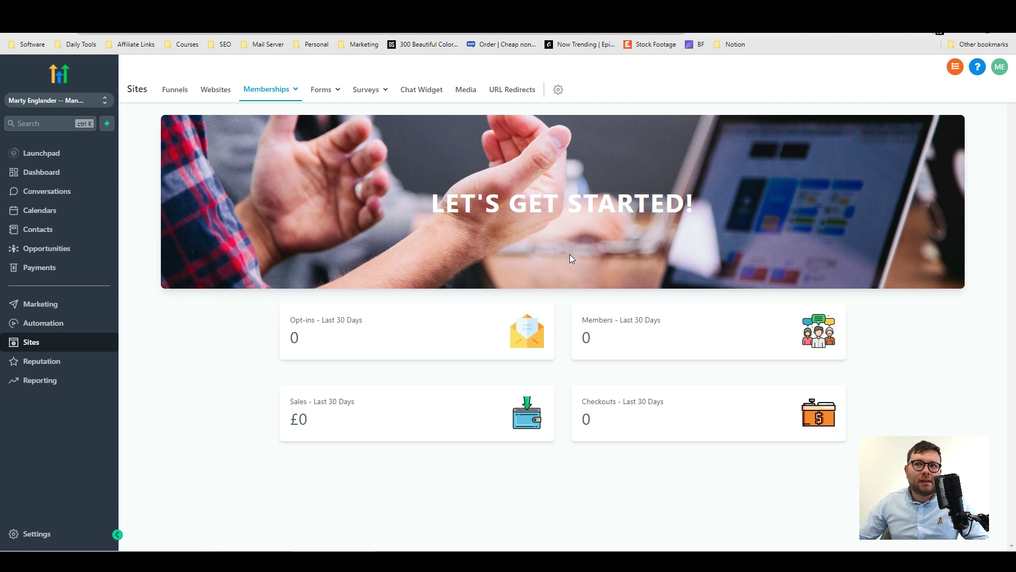
Under Memberships Products, start a new product using the Membership template.
mouse_move(280, 95)
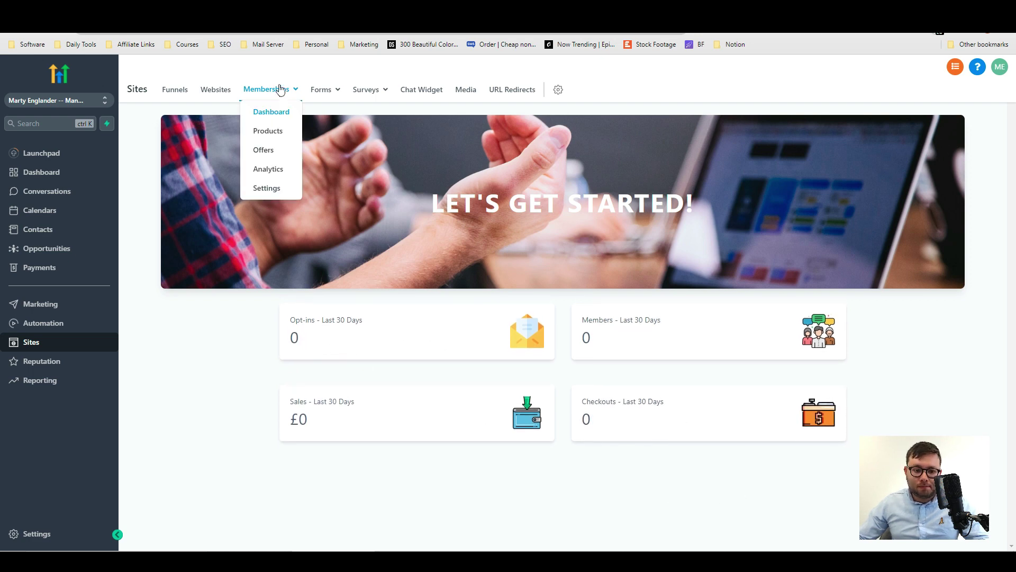
click(268, 131)
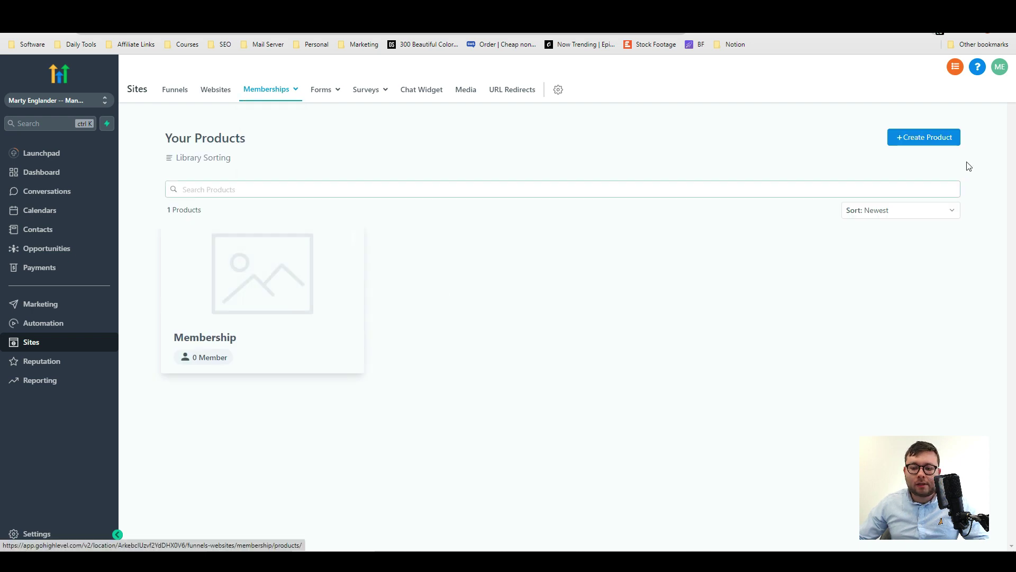
click(921, 137)
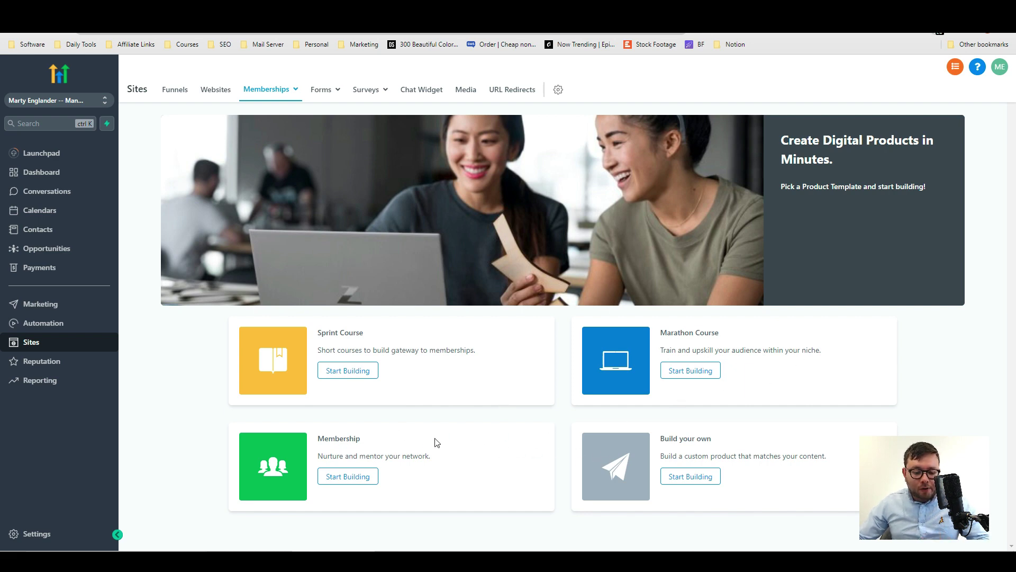
click(350, 479)
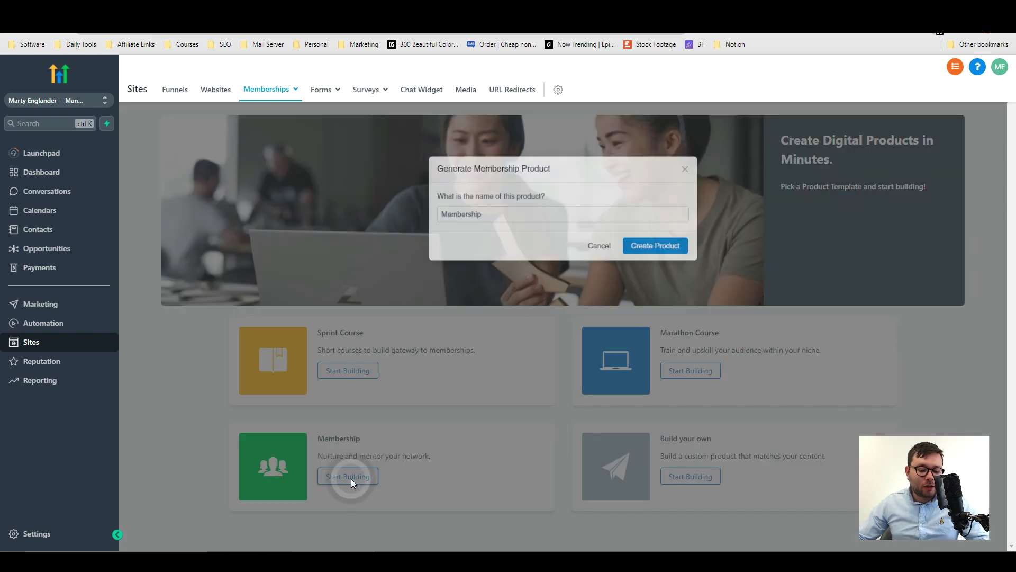
Create the product named Membership and scroll through its Training, Additional Content and Resources sections.
click(652, 245)
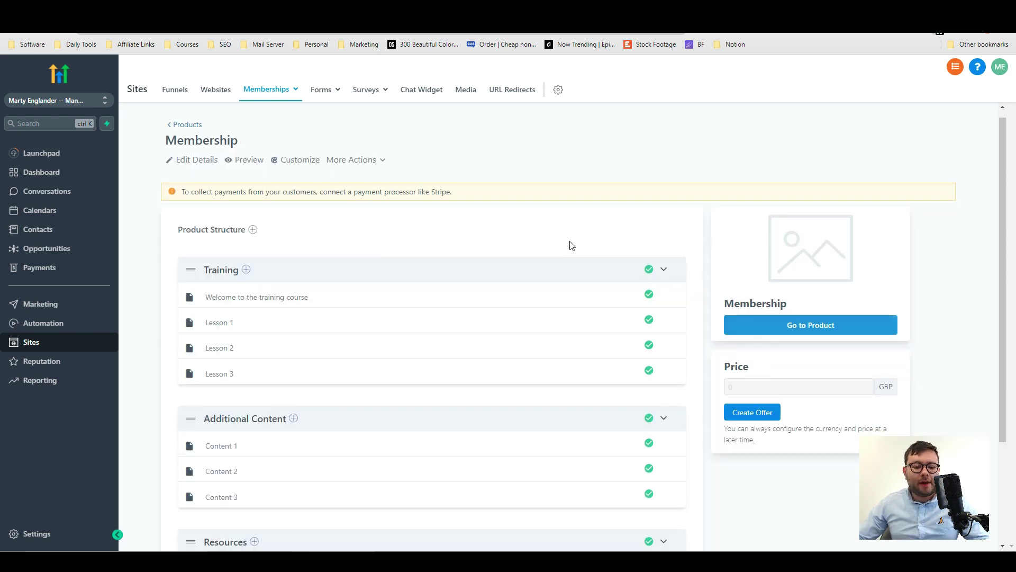
scroll(571, 244, down, 3)
scroll(237, 200, up, 1)
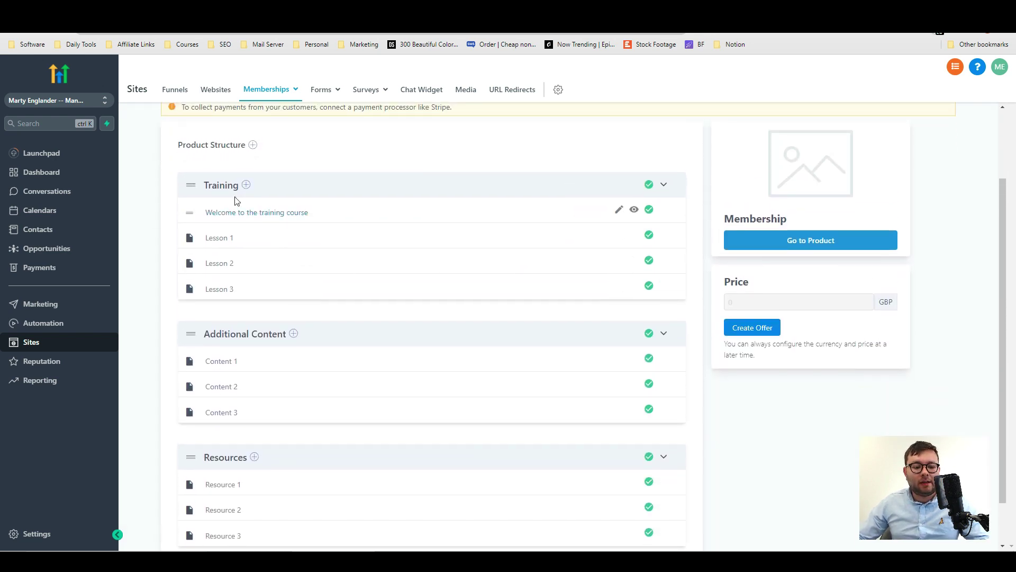
scroll(331, 310, up, 1)
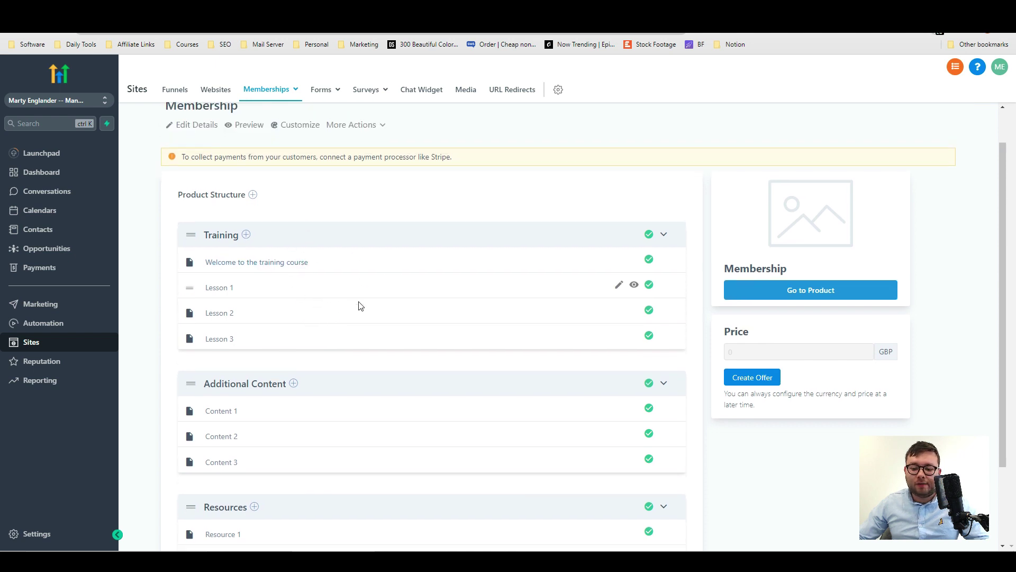
scroll(288, 359, down, 2)
scroll(288, 362, up, 3)
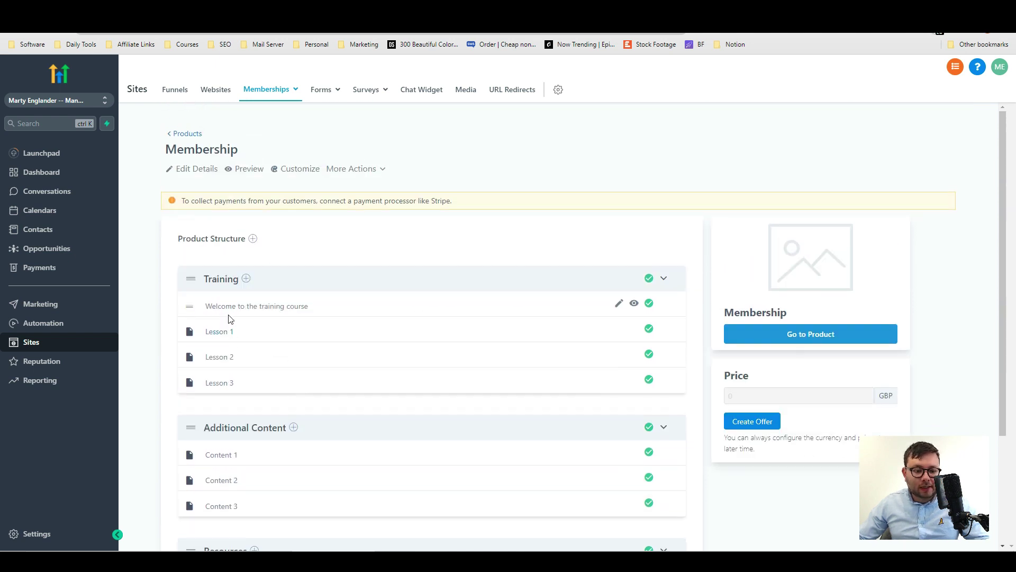
Open the 'Welcome to the training course' lesson and inspect its Select video options and body.
click(224, 309)
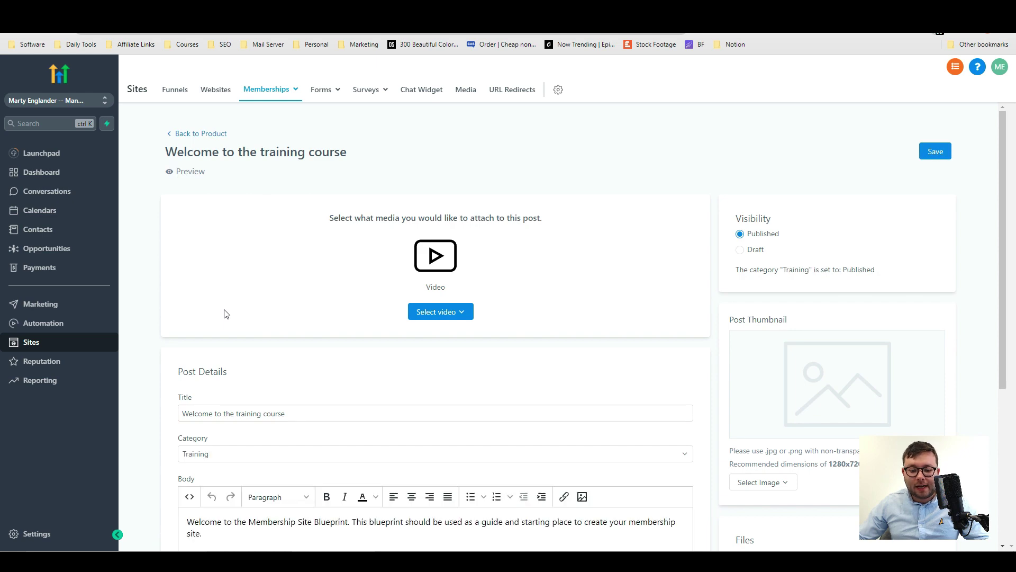
scroll(475, 221, down, 2)
scroll(476, 221, down, 3)
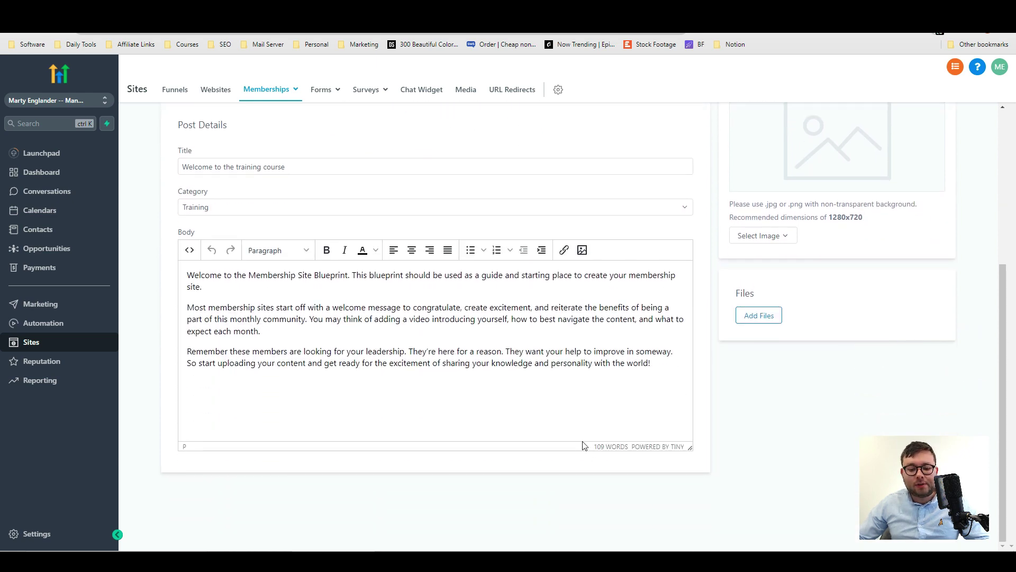
scroll(446, 314, up, 5)
click(446, 313)
click(587, 368)
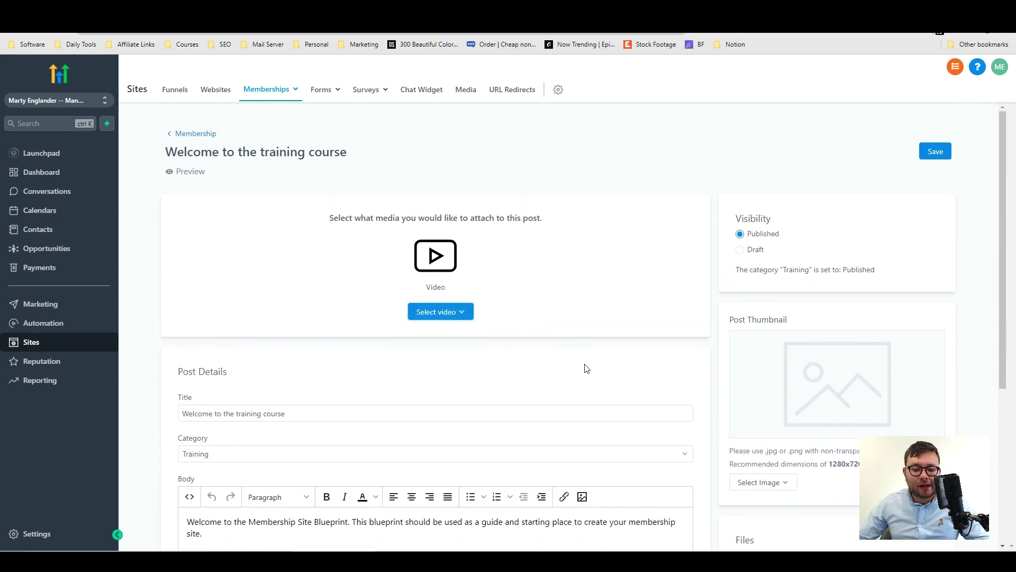
scroll(797, 257, down, 2)
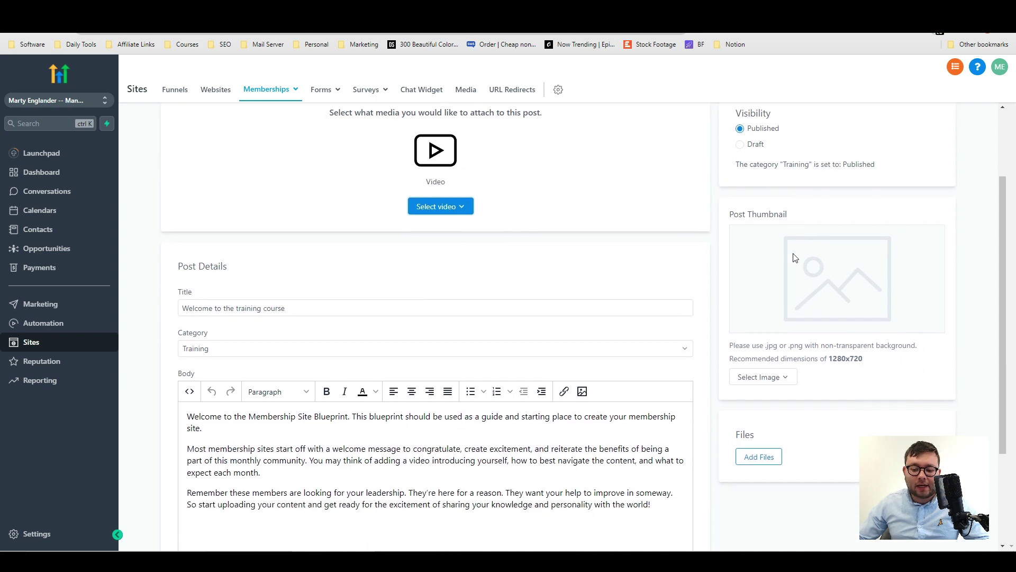
scroll(797, 269, up, 1)
scroll(797, 269, down, 3)
scroll(787, 403, down, 1)
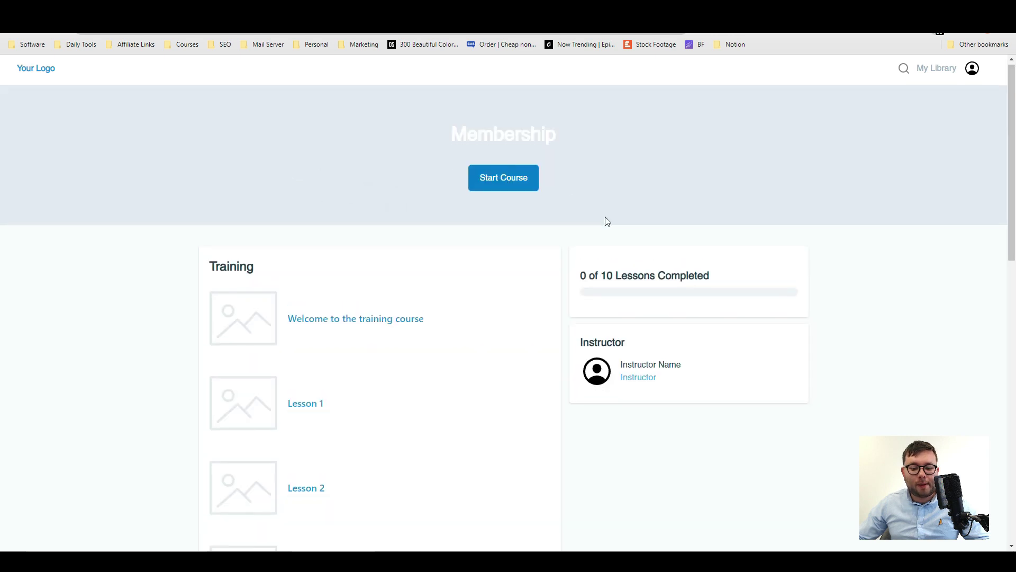
Start the course, then view Product Progress analytics for the Membership product.
scroll(607, 221, down, 3)
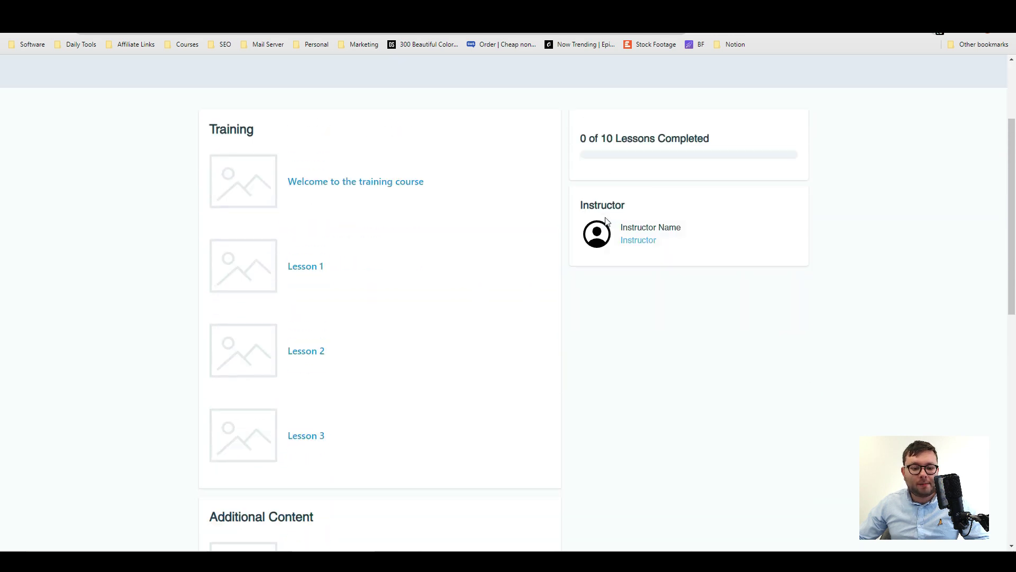
scroll(607, 221, up, 3)
click(507, 184)
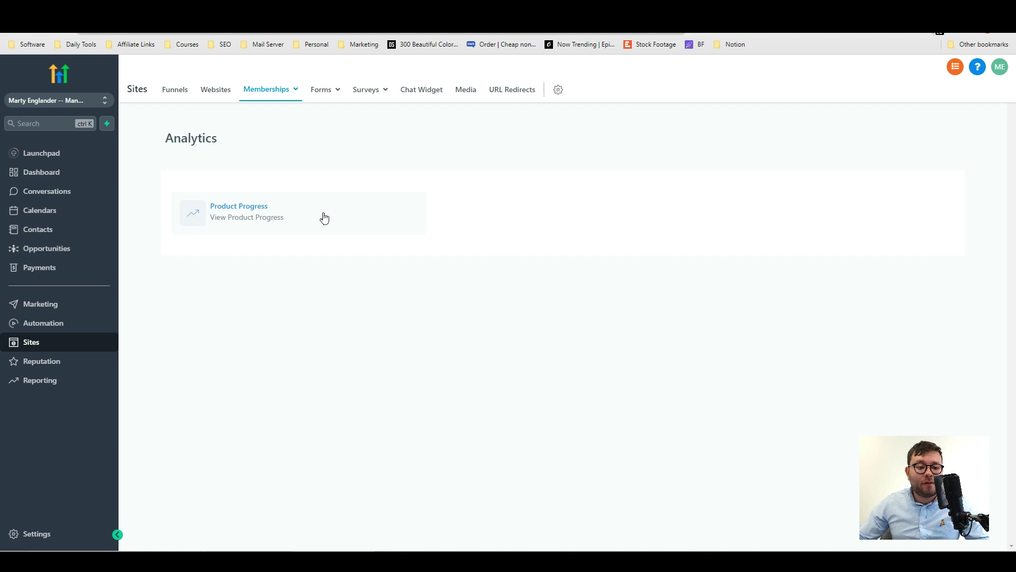
click(248, 220)
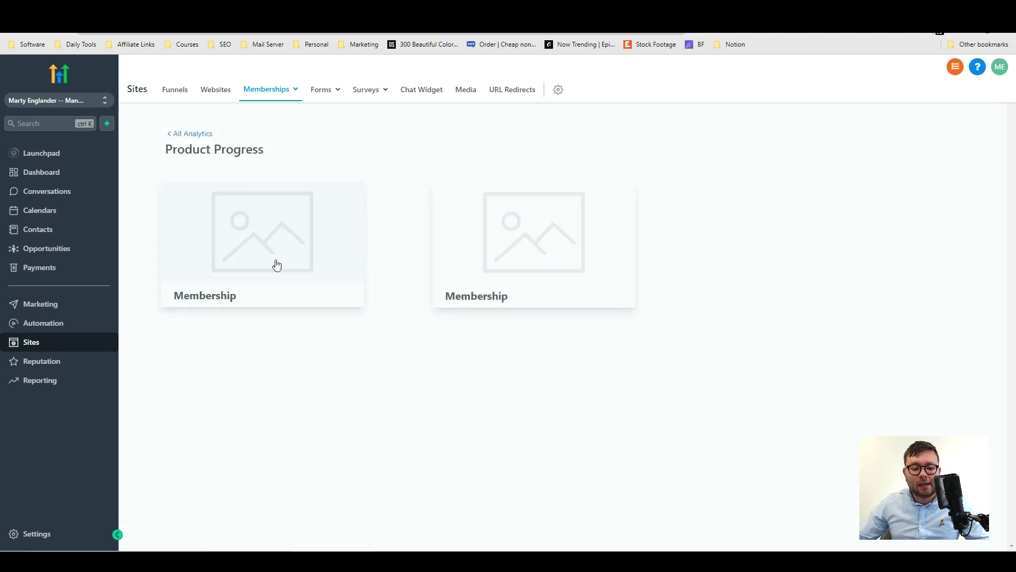
click(276, 265)
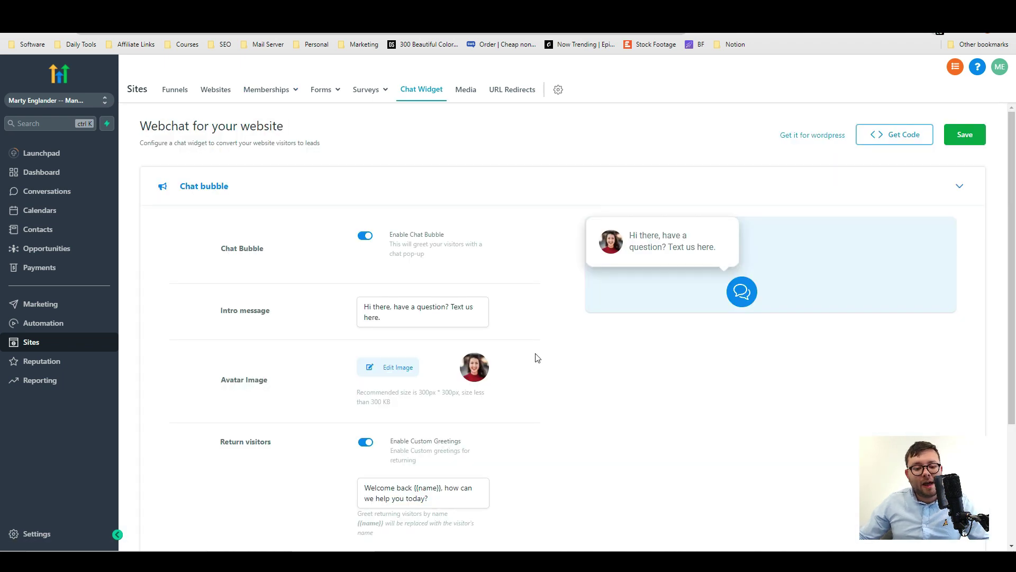
Scroll through the chat bubble and widget window settings sections.
scroll(592, 349, down, 2)
scroll(594, 351, up, 2)
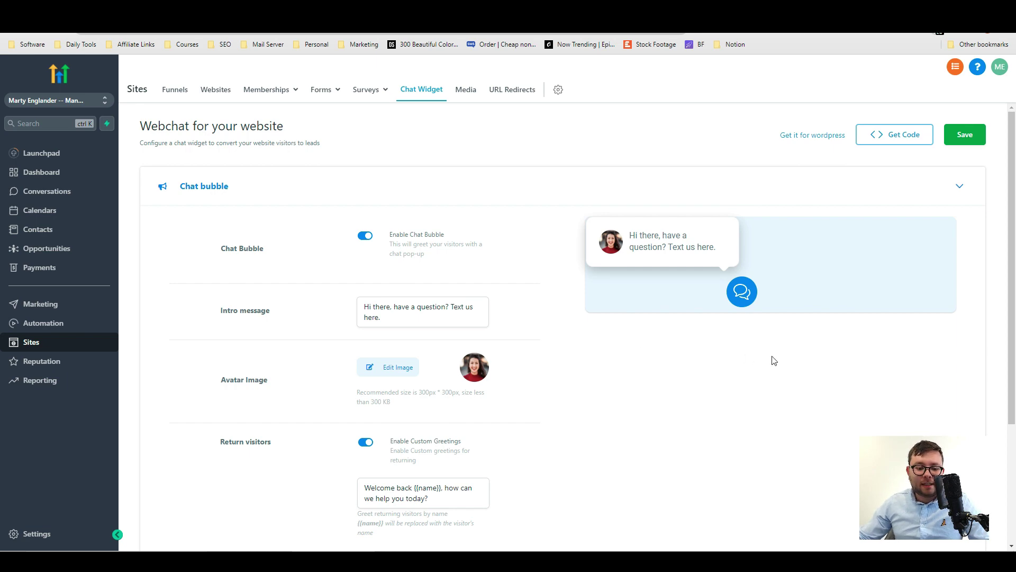
scroll(774, 366, down, 3)
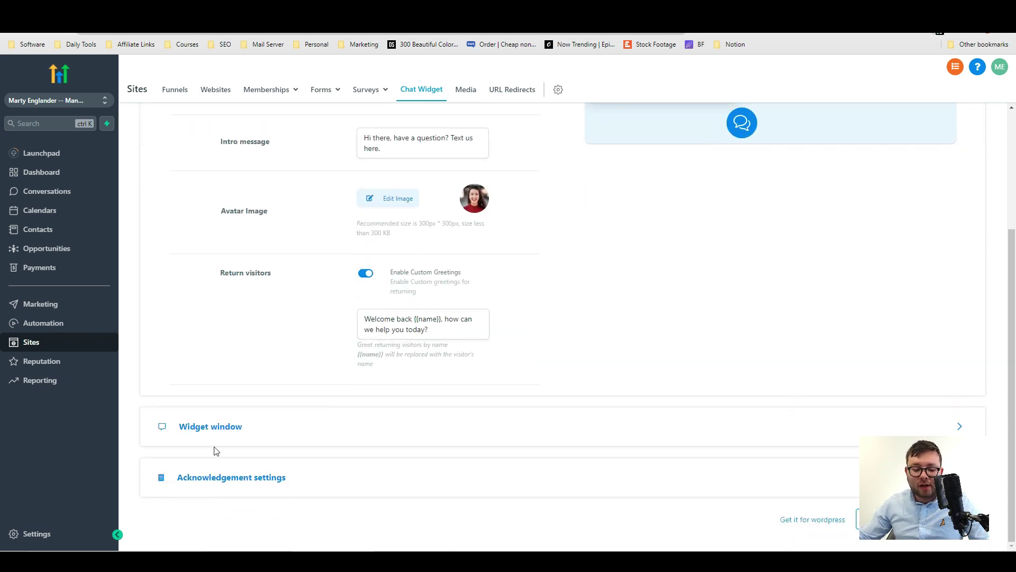
scroll(216, 448, up, 3)
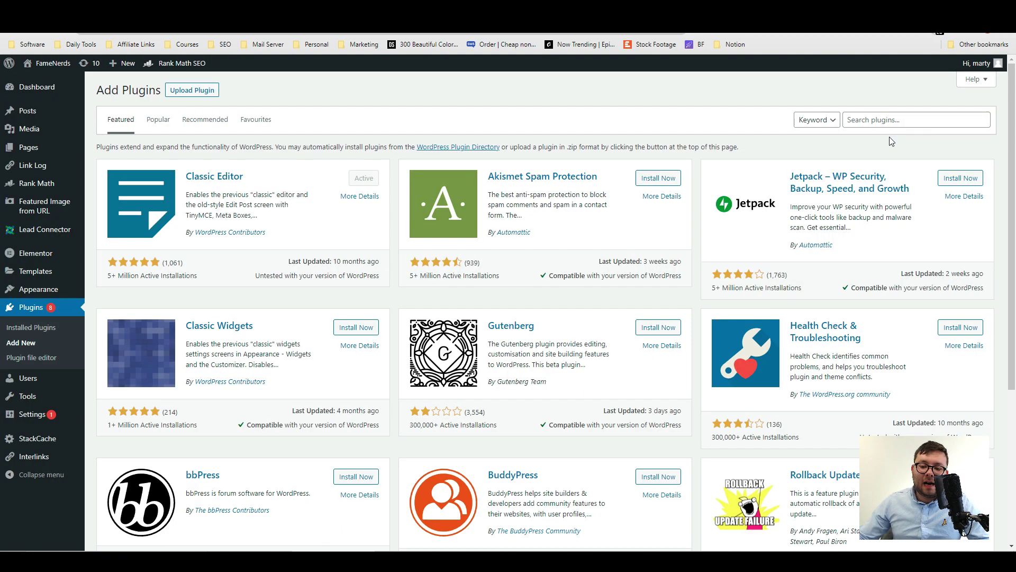
Search plugins for 'leadconnector', open the Lead Connector settings, then return to the FameNerds homepage.
click(893, 119)
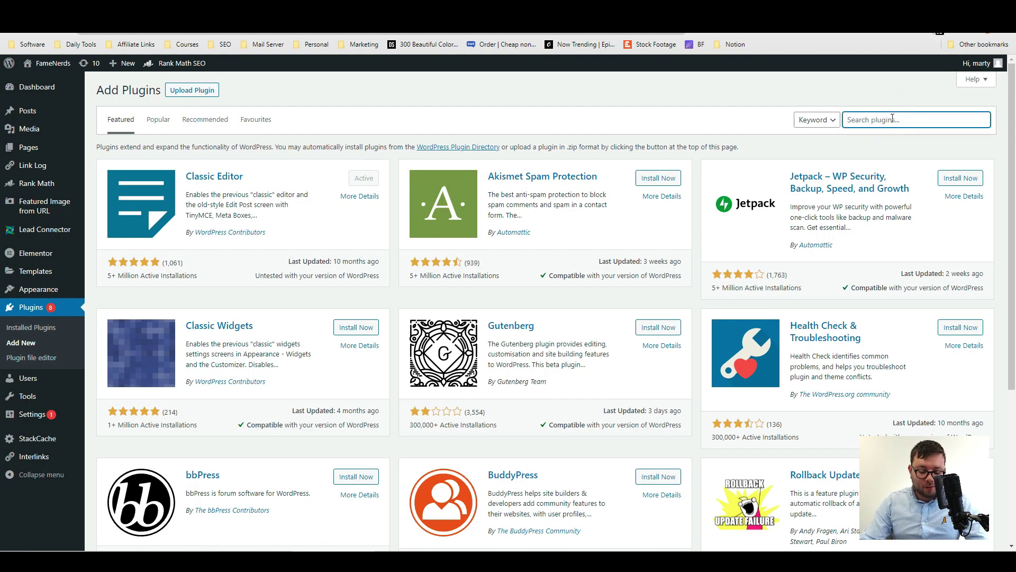
text(leadconnector)
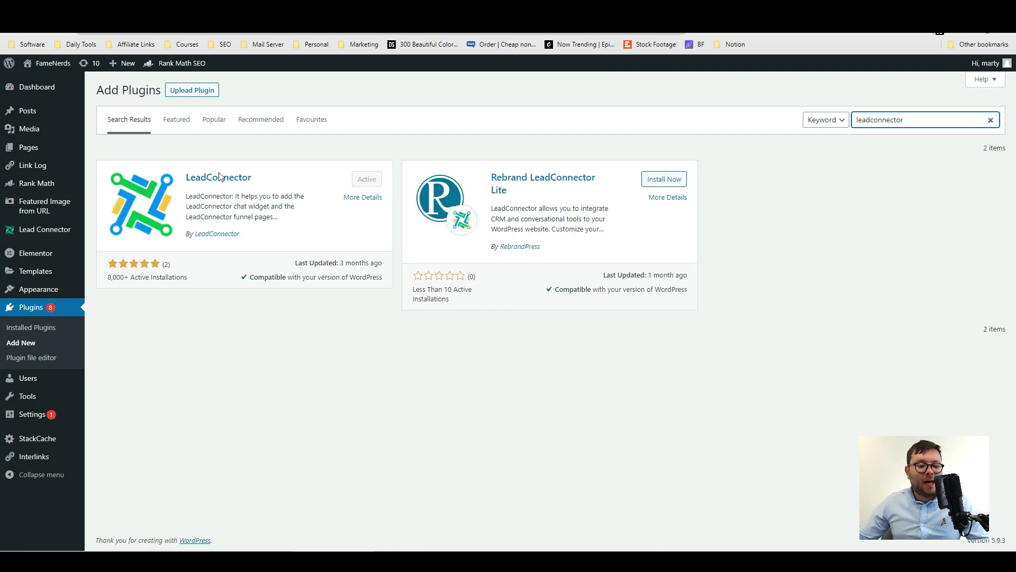
click(31, 233)
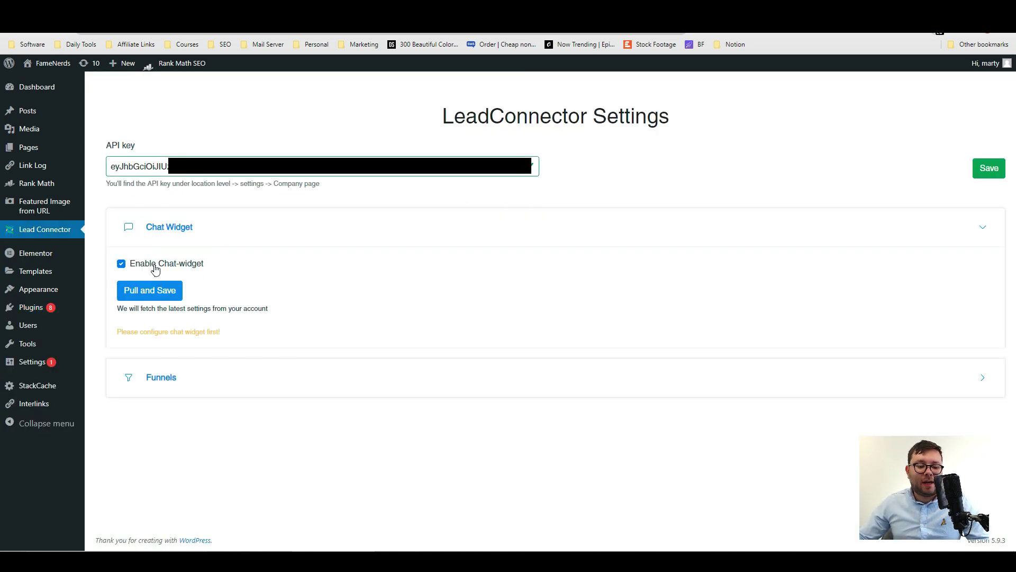
click(359, 24)
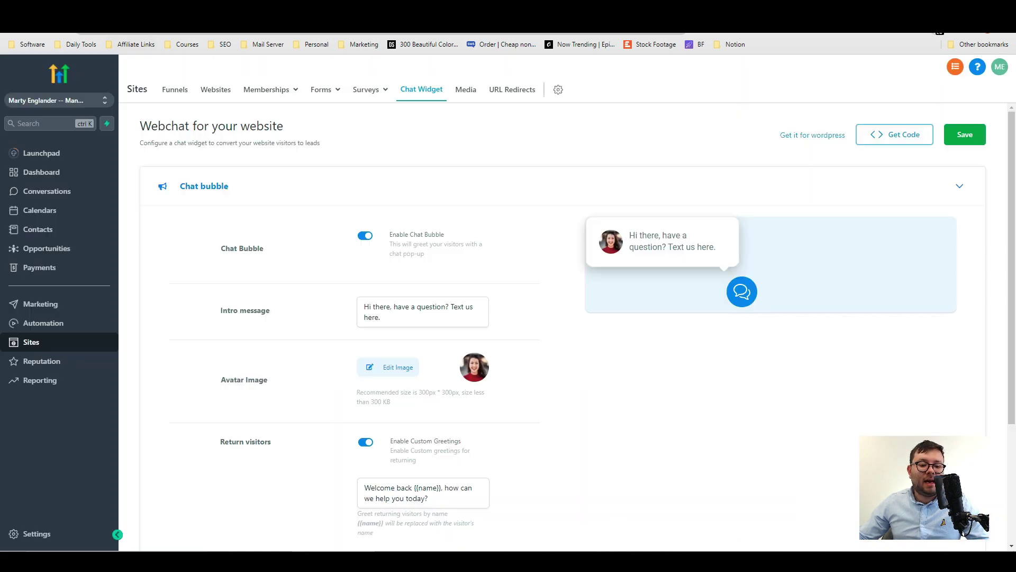
Open Conversations in a new tab, then send 'Hello' through the site's chat widget with a contact name and phone.
right_click(64, 193)
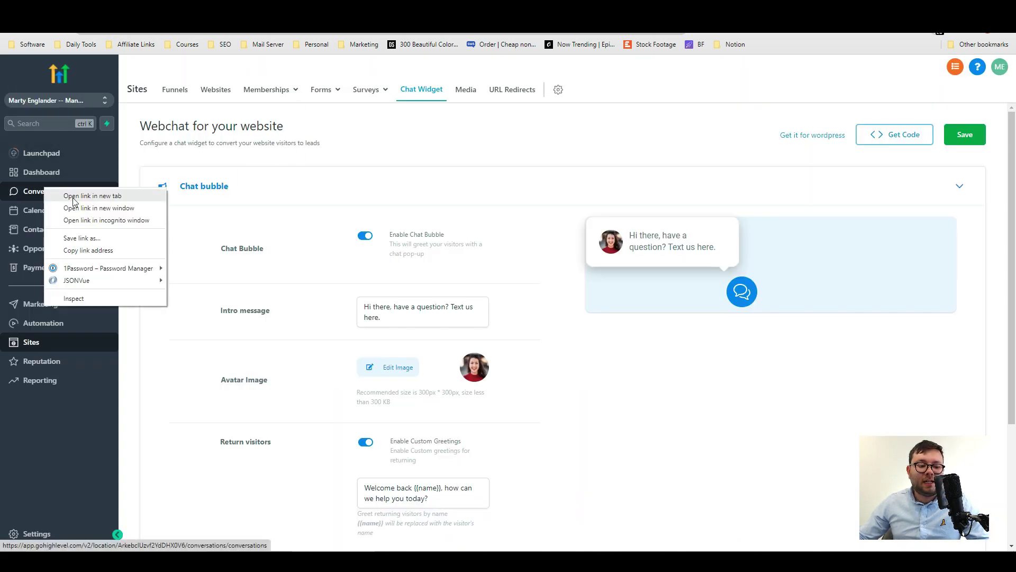
click(80, 197)
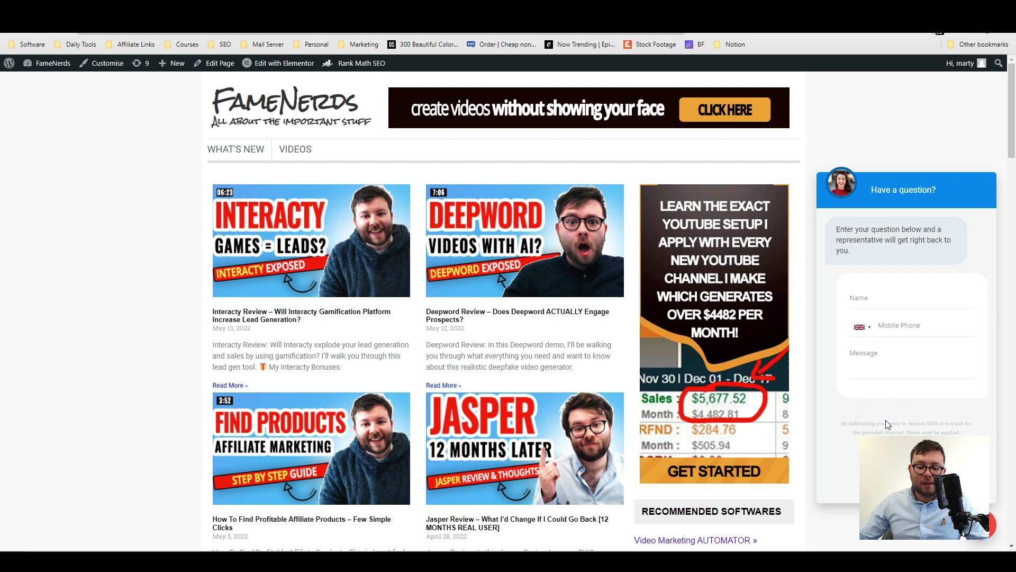
click(918, 301)
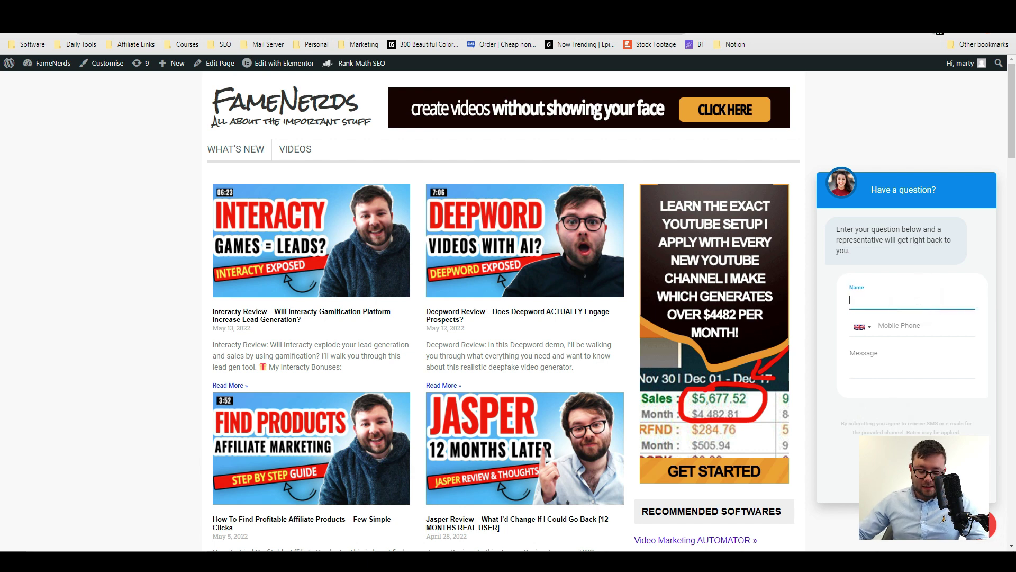
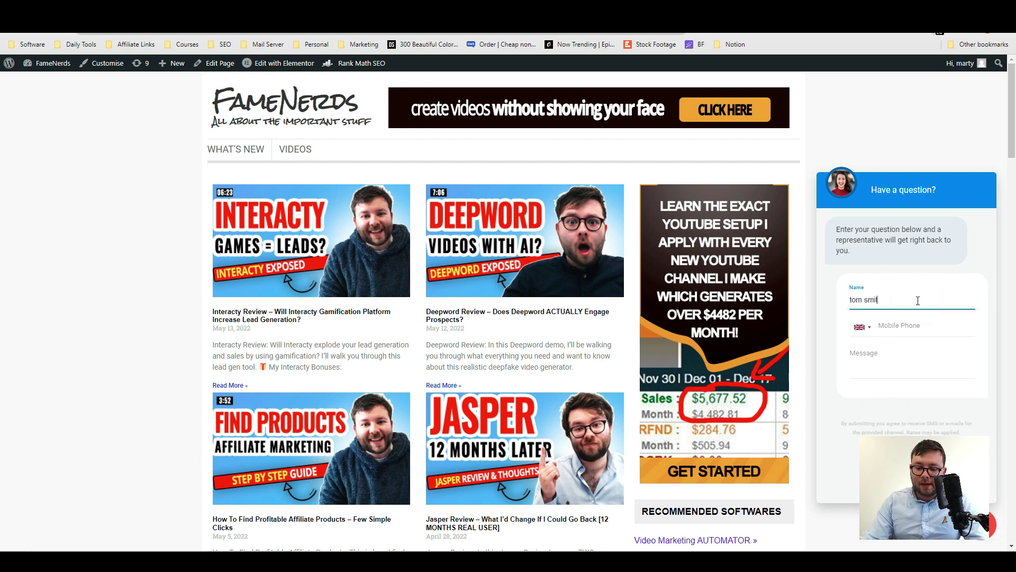
click(904, 357)
text(Hello)
click(896, 327)
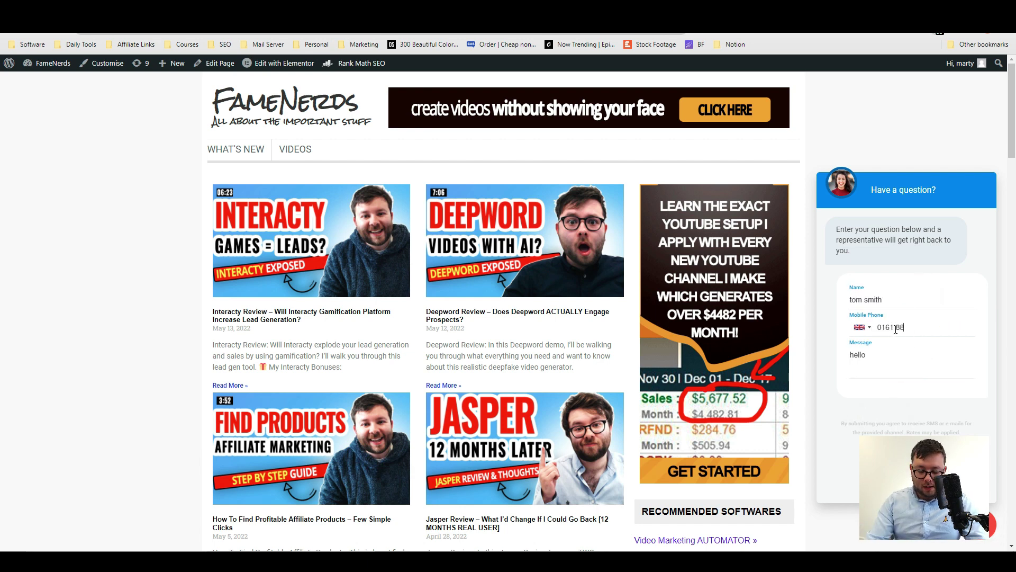
key(Return)
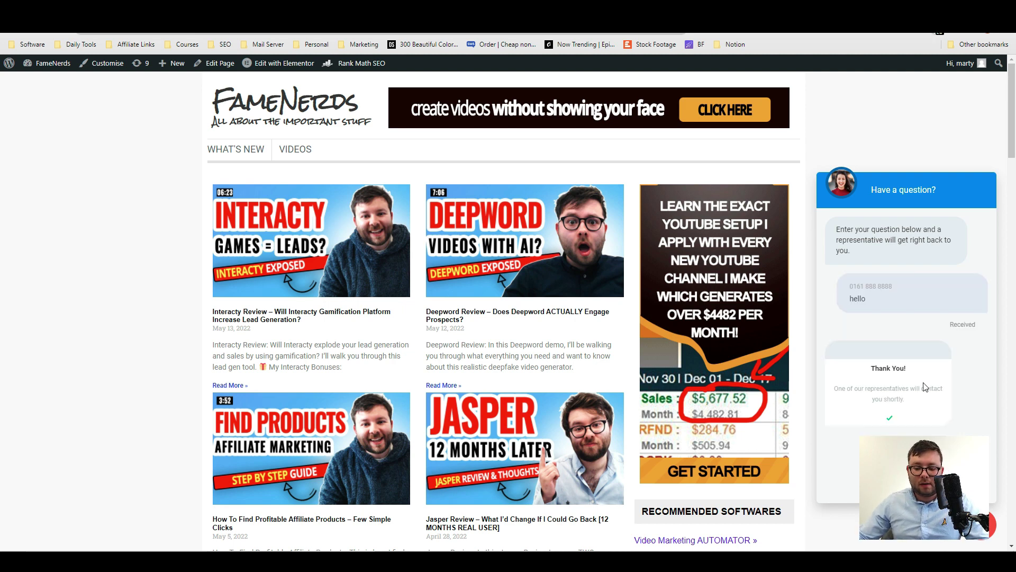
key(ctrl+Tab)
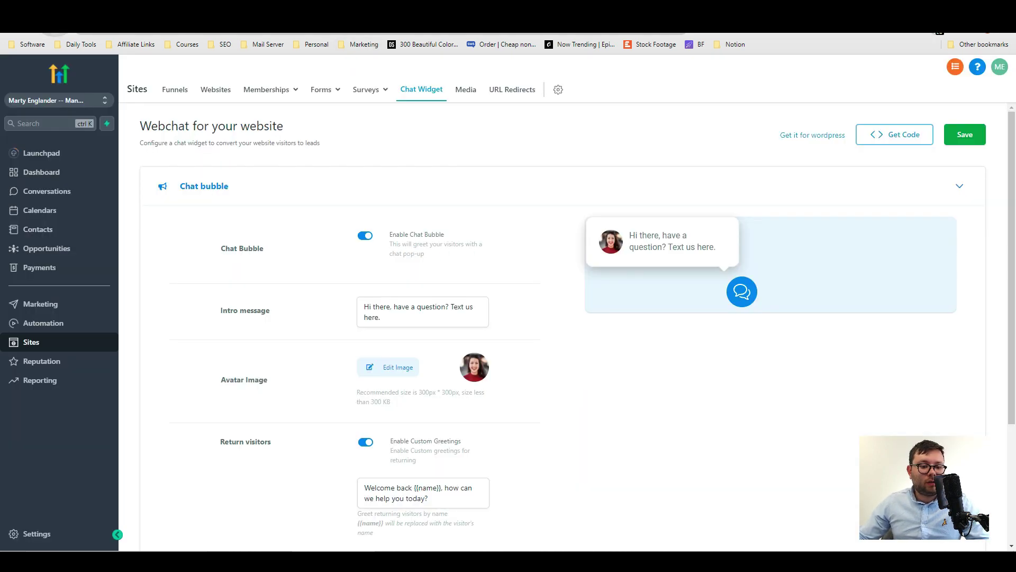
Select the new chat lead's conversation and send the SMS reply 'Hello'.
click(47, 191)
click(184, 277)
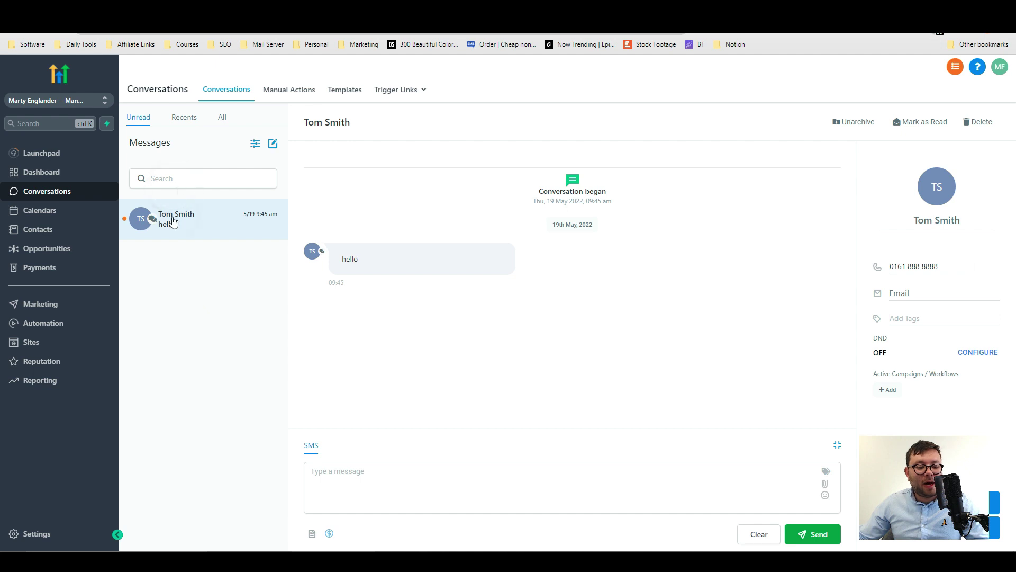
click(225, 239)
click(578, 497)
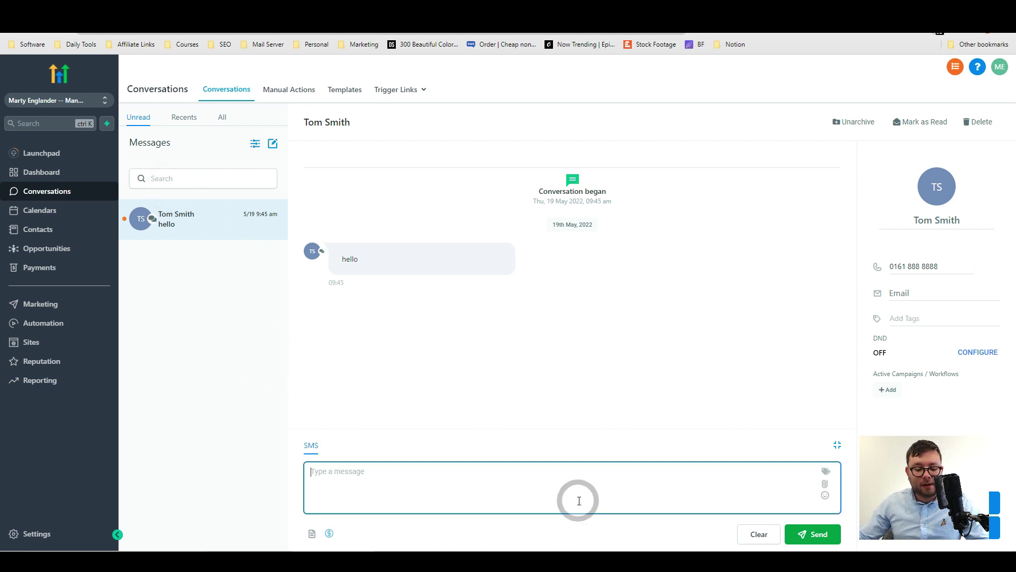
text(Hello)
key(Return)
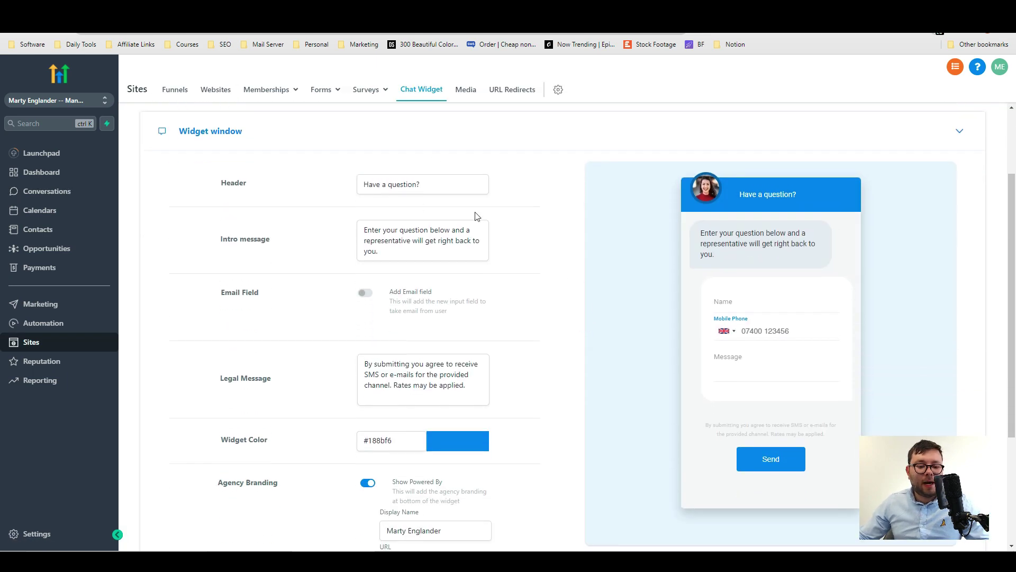
scroll(212, 249, up, 2)
scroll(360, 265, down, 5)
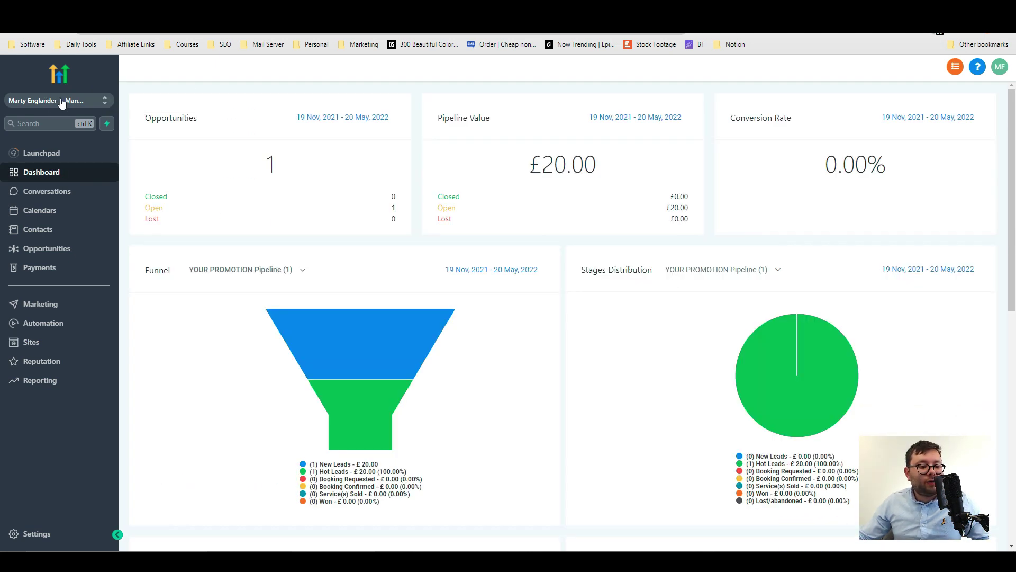
Switch to Agency View, check the Agency Dashboard, then open the Reselling page.
click(43, 106)
click(185, 144)
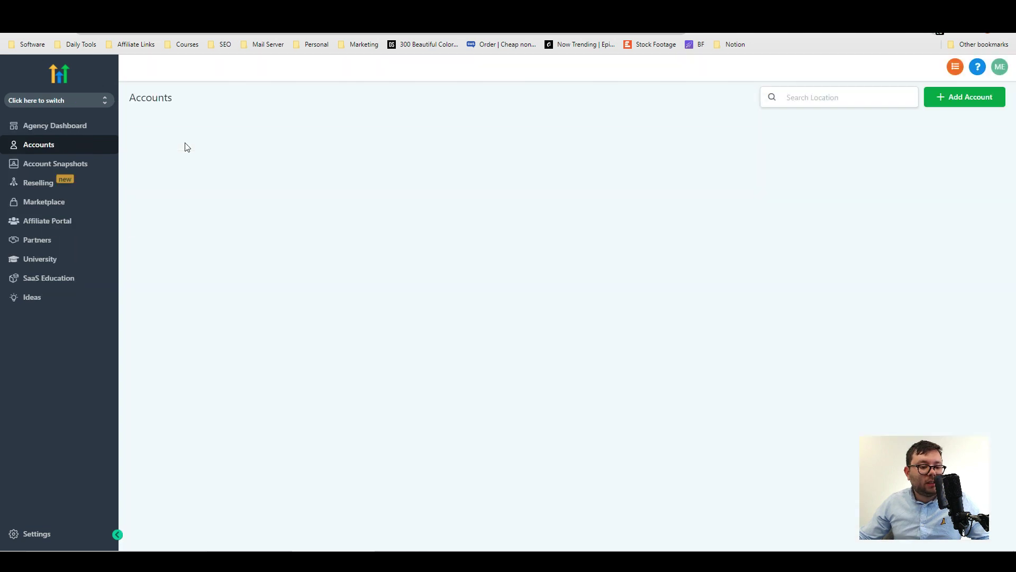
click(64, 125)
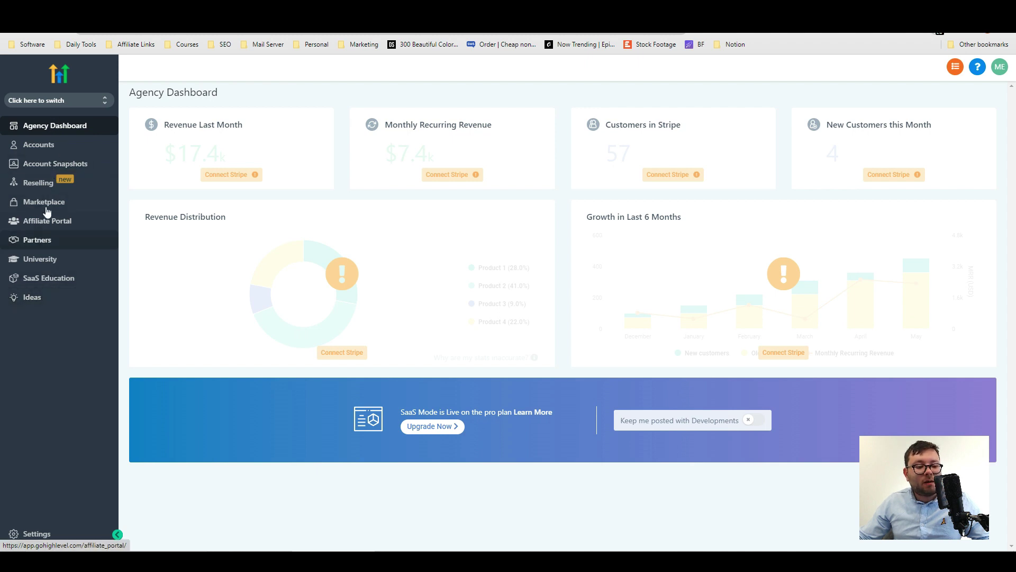
click(38, 183)
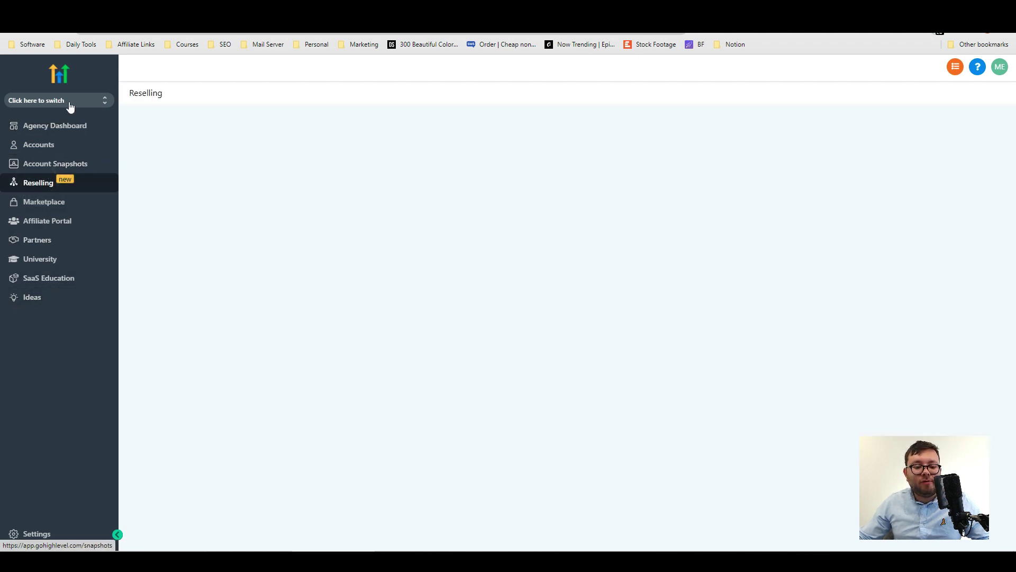